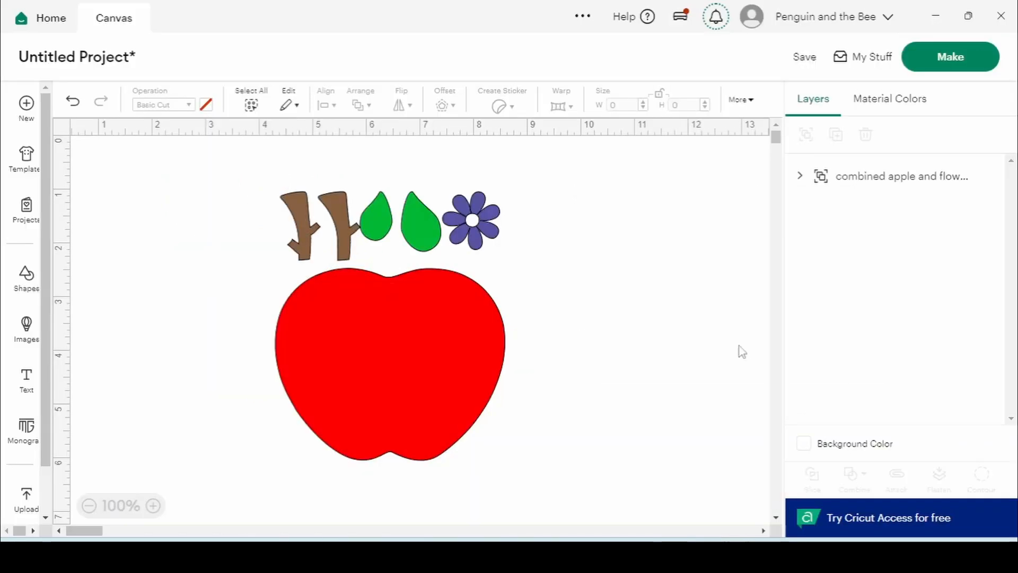
Select the inserted apple-and-flower artwork group on the canvas
left_click(444, 320)
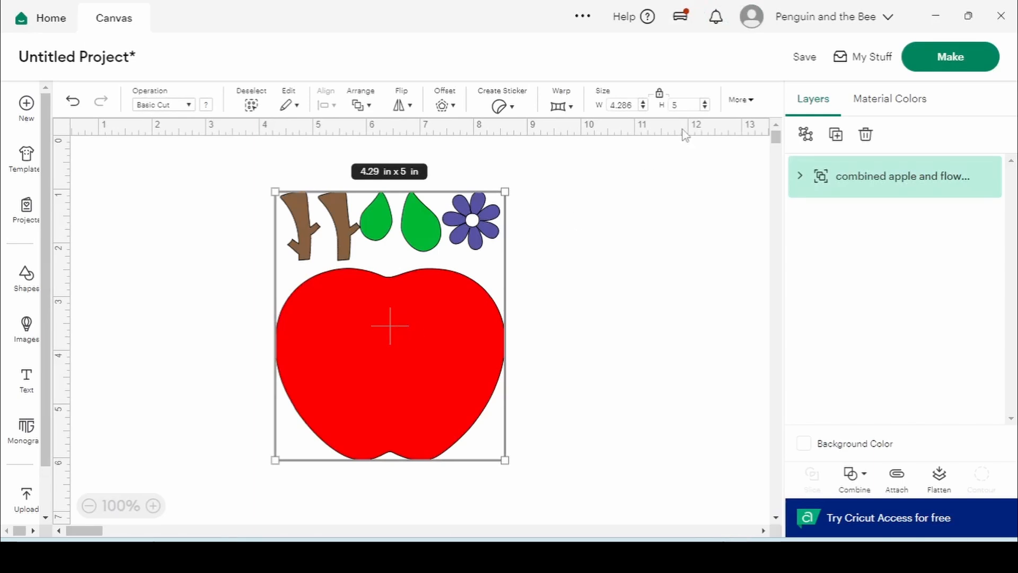
Resize the artwork to 6 in wide by 7 in tall and ungroup it into separate layers
left_click(608, 105)
type("6")
key("Return")
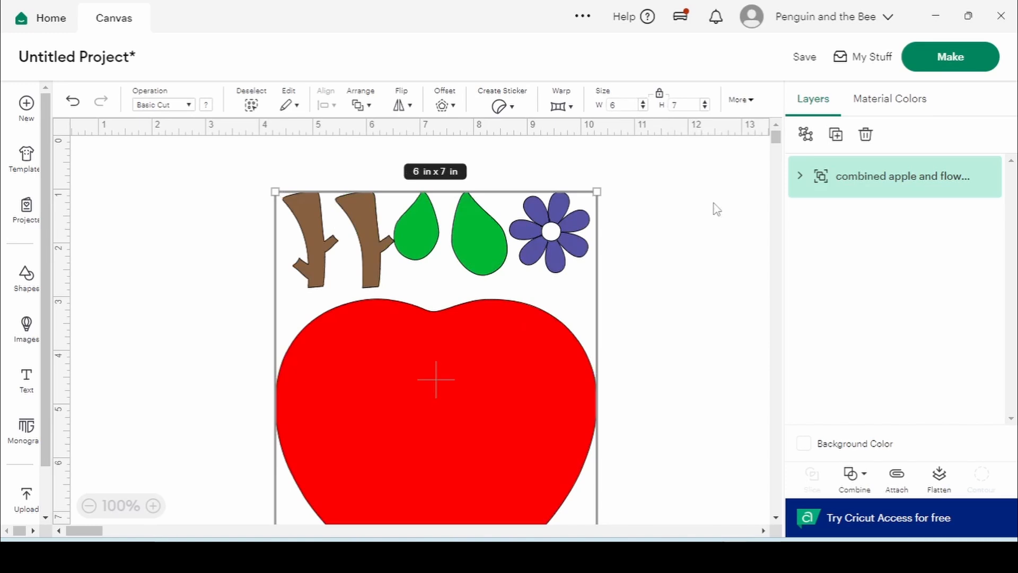
key("ctrl+shift+g")
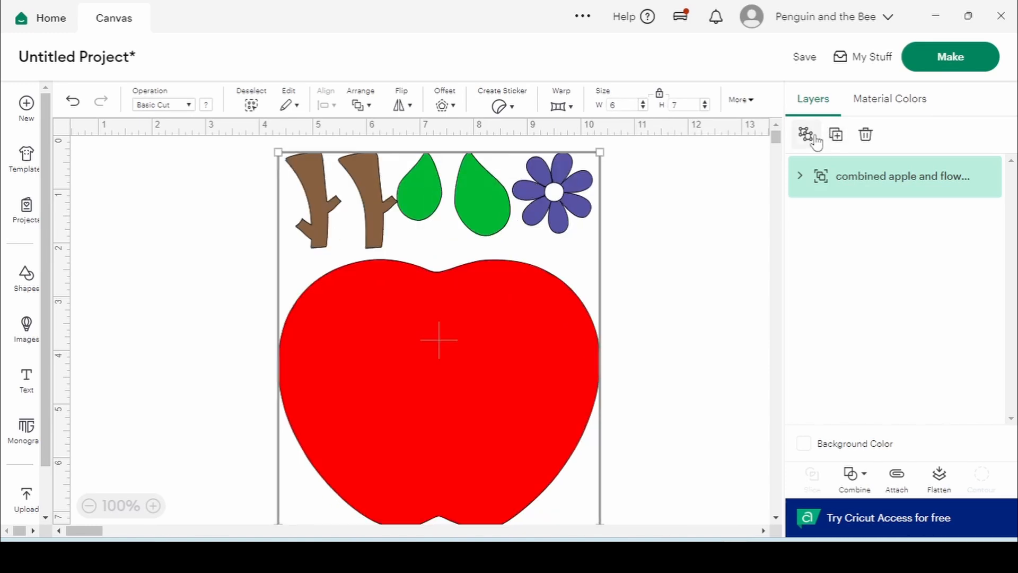
Group the two stems and two leaves as 'Leaves' and rename the flower layer 'Flower'
left_click(718, 182)
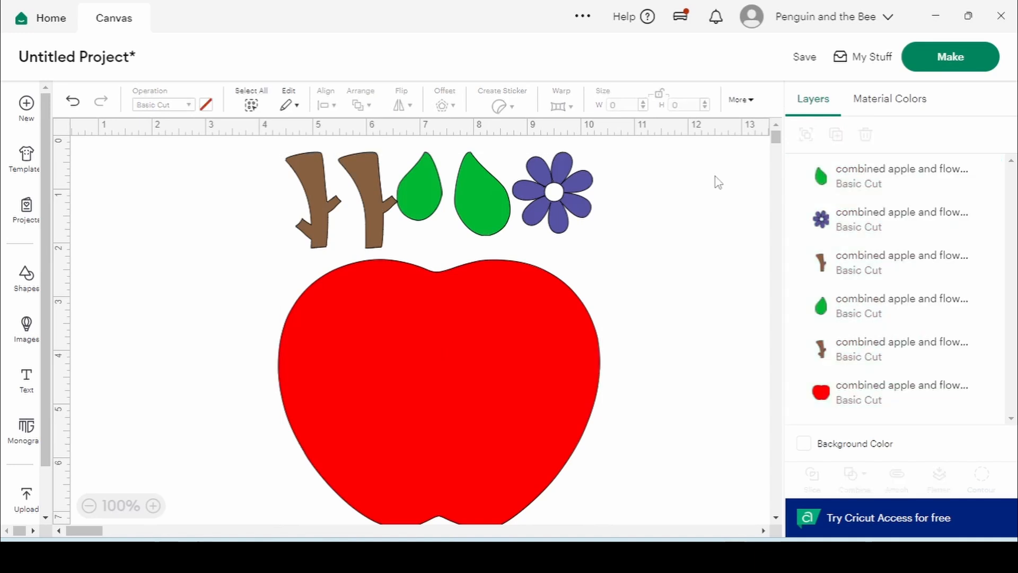
left_click_drag(245, 212, 492, 186)
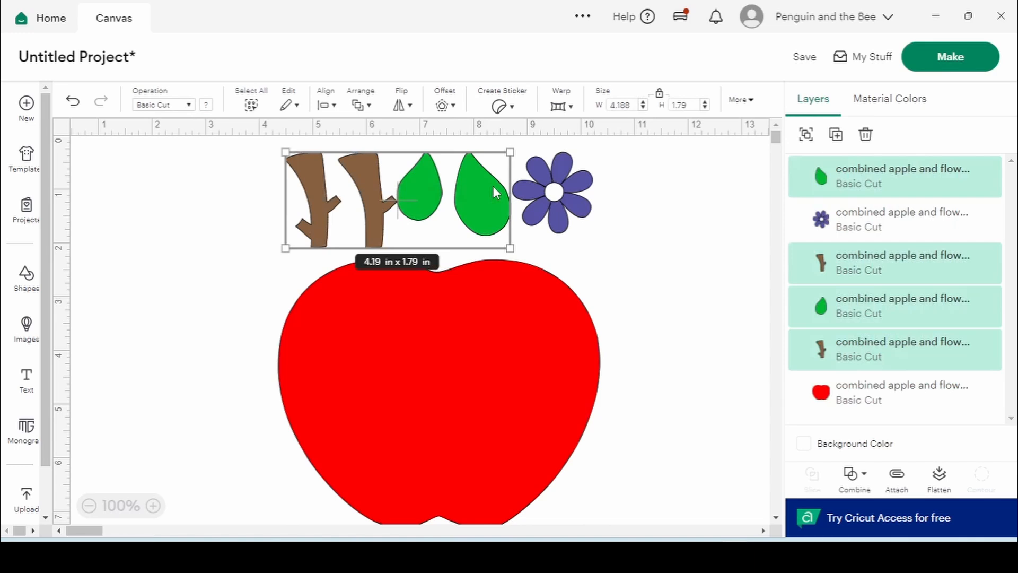
left_click(806, 134)
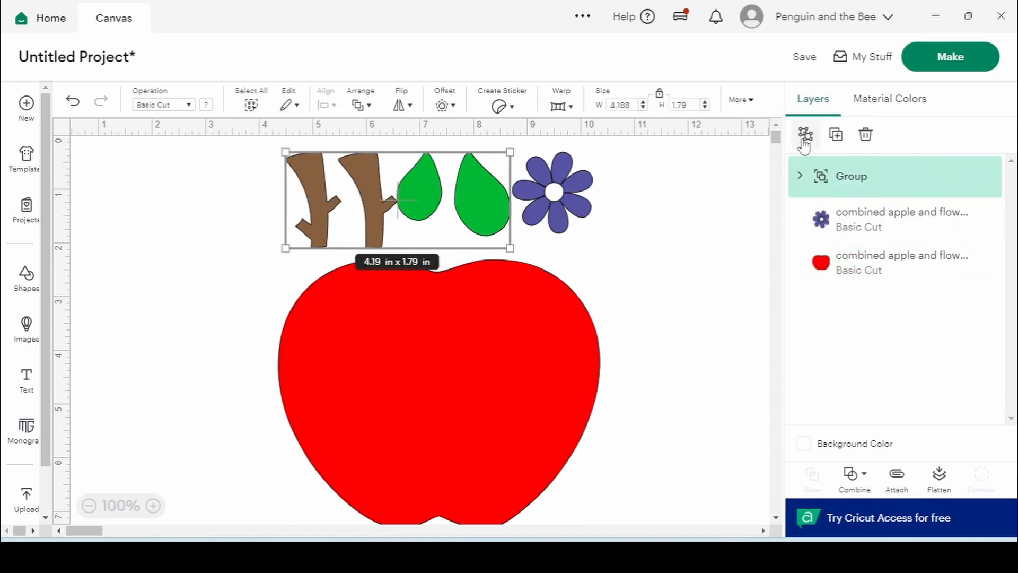
double_click(859, 177)
type("Leaves")
key("Return")
double_click(862, 213)
type("Flower")
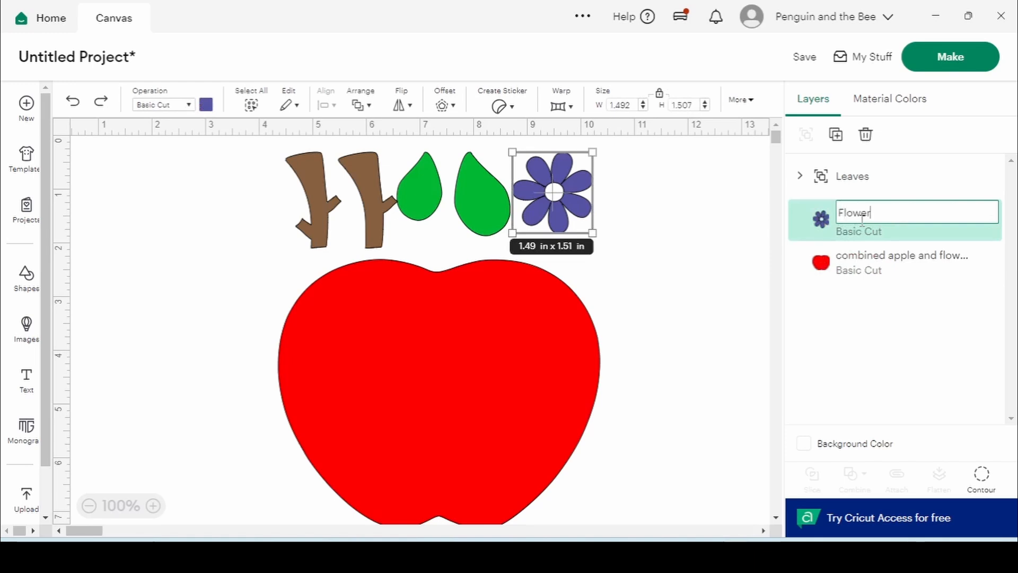
key("Return")
Move the Leaves group and Flower together to position X 20
left_click_drag(265, 210, 652, 185)
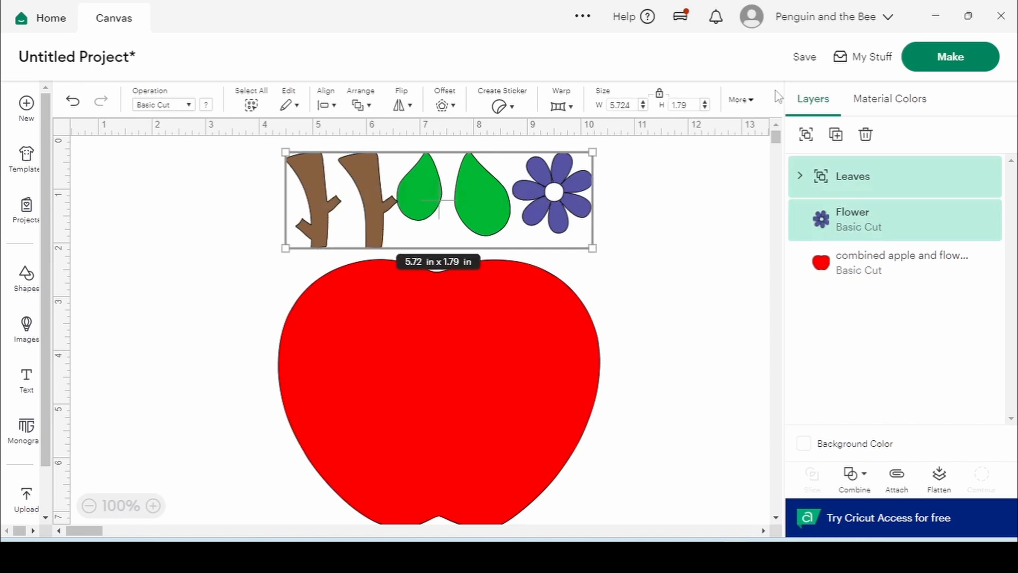
left_click(751, 99)
left_click_drag(766, 142, 740, 142)
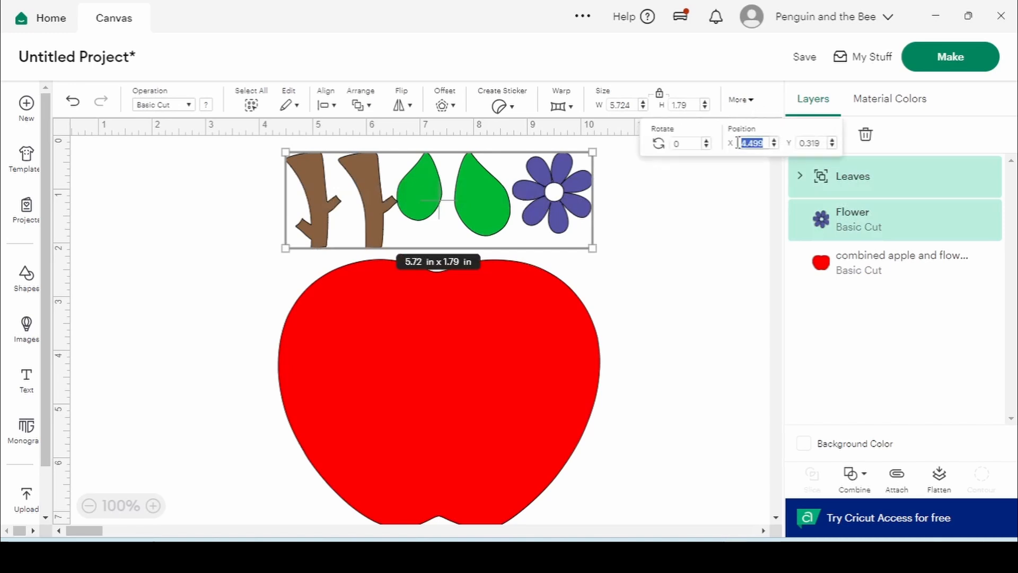
type("20")
key("Return")
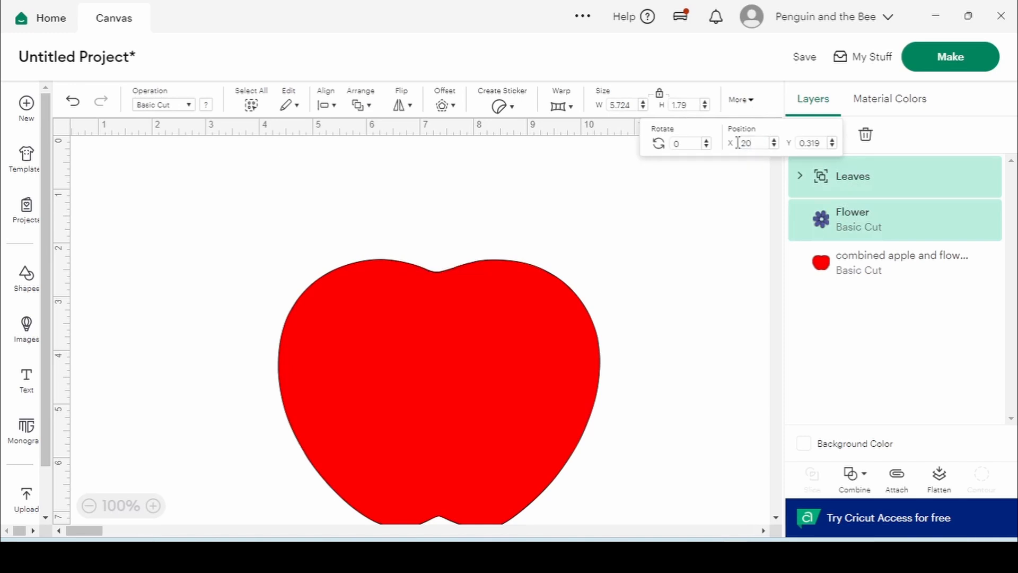
left_click(648, 206)
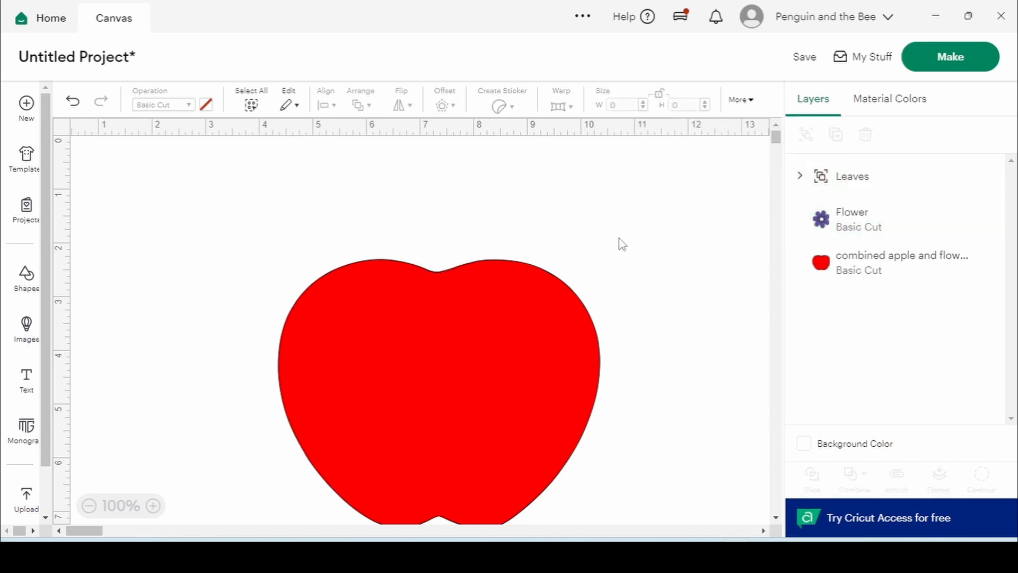
Shift the red apple up and to the left, leaving layer names unchanged
left_click(441, 344)
left_click_drag(440, 342, 435, 295)
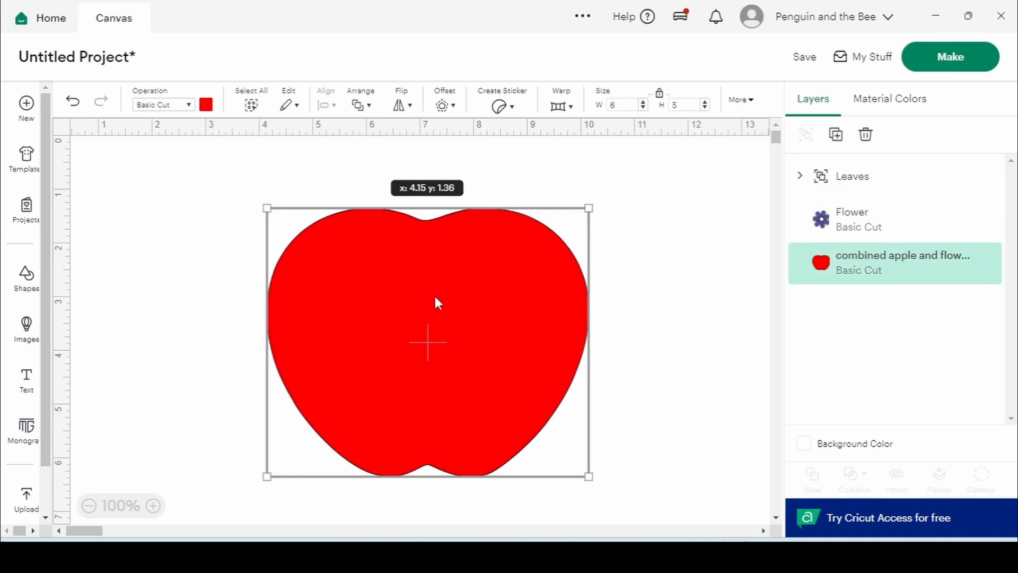
double_click(843, 176)
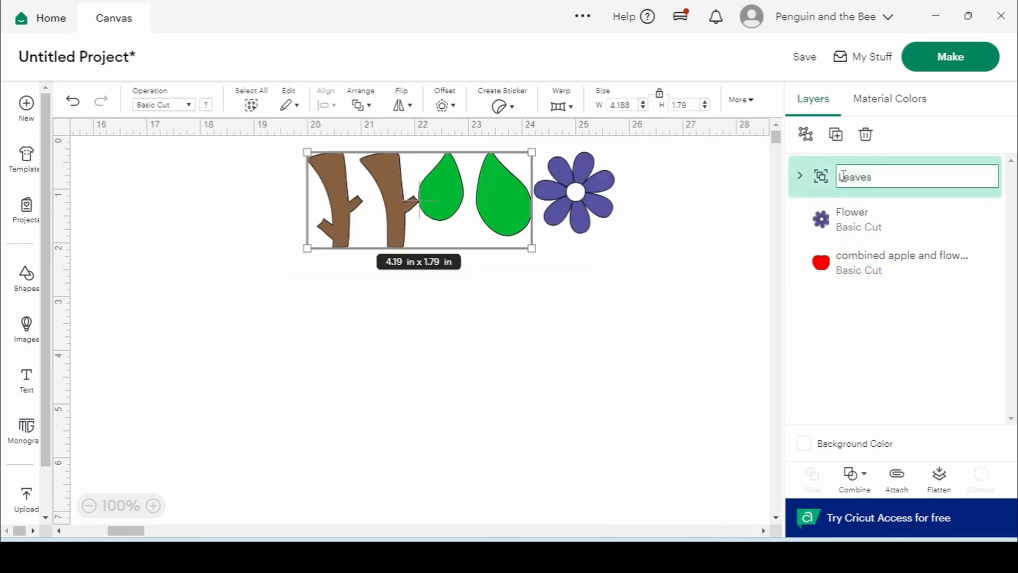
double_click(875, 263)
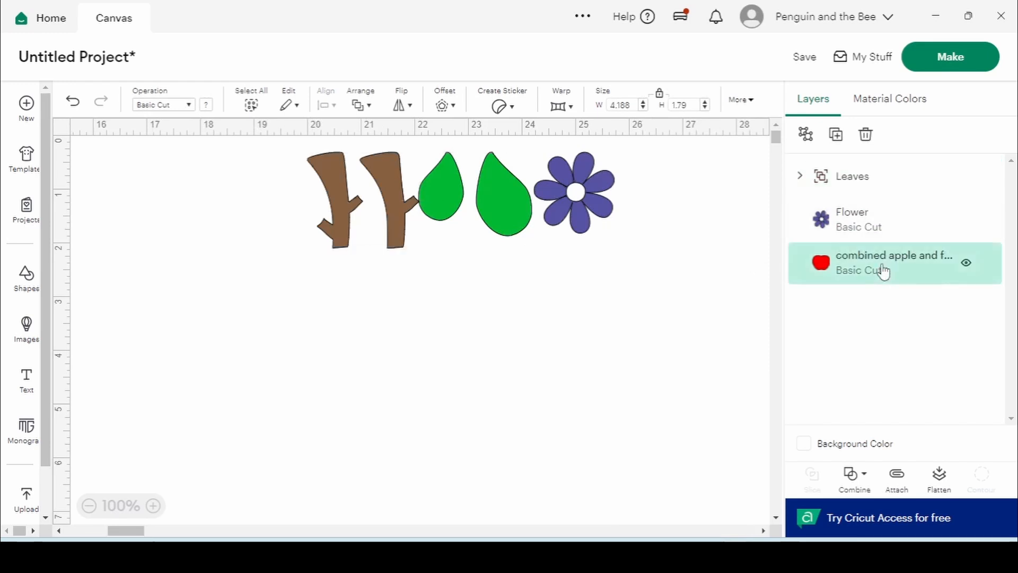
left_click(677, 323)
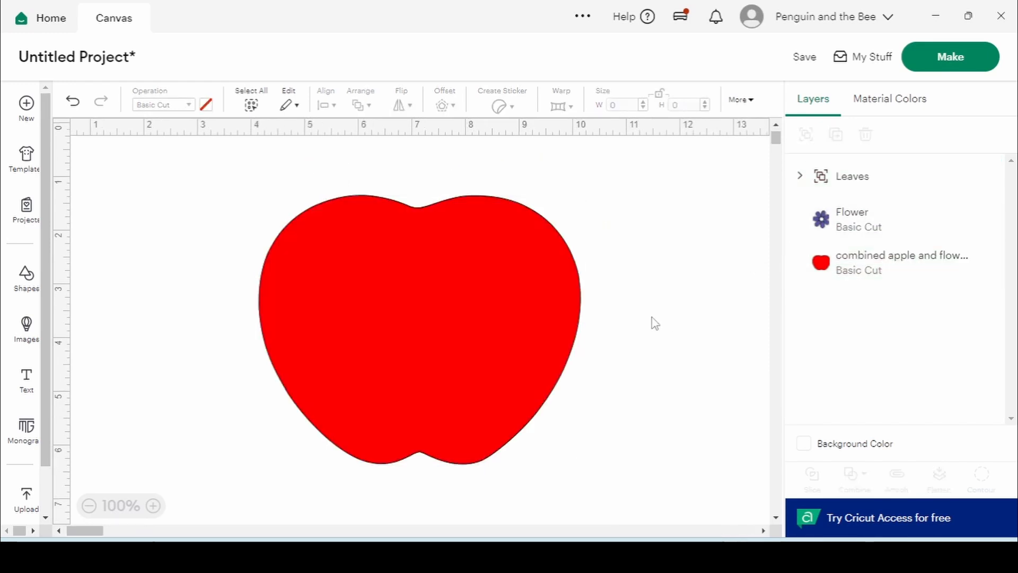
left_click(490, 341)
Add a rectangle from Shapes and stretch it wide across the red apple
left_click(29, 273)
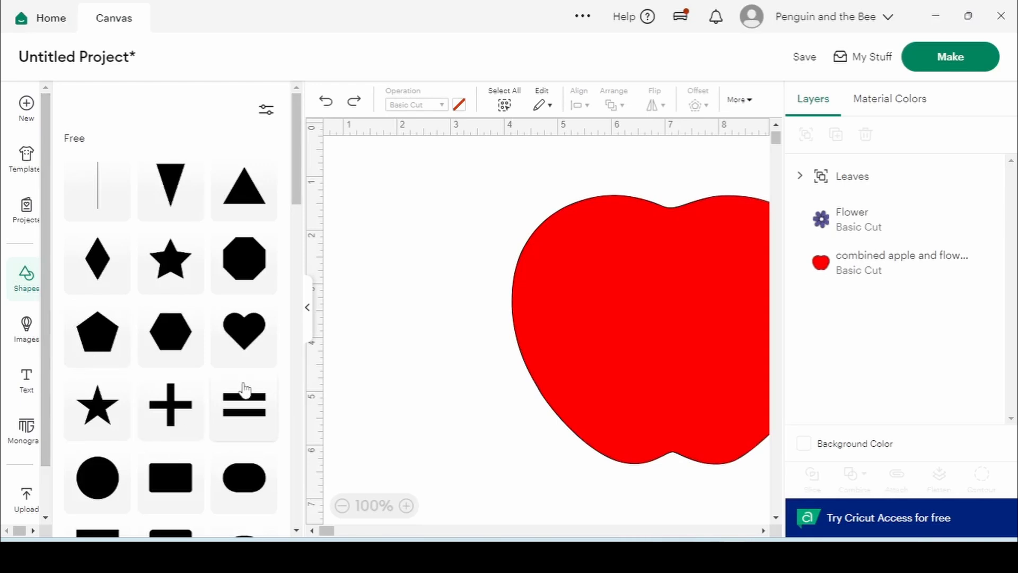
scroll(183, 385, "down", 3)
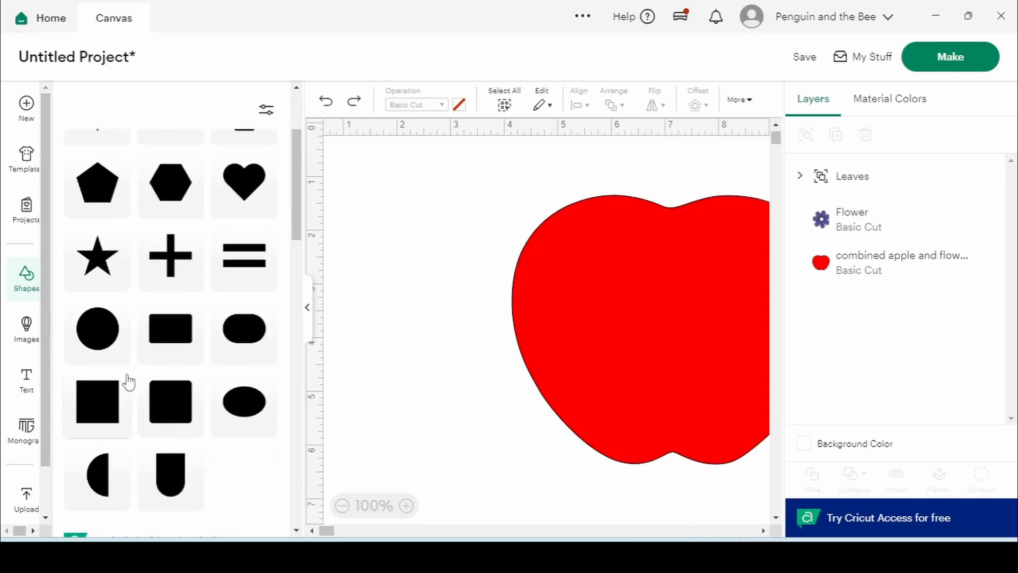
left_click(183, 339)
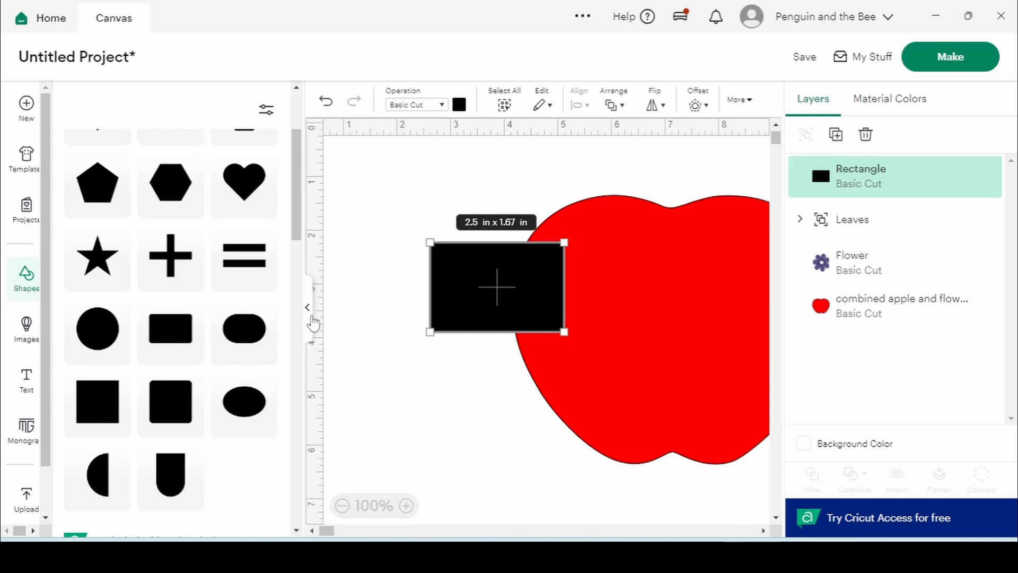
left_click(310, 321)
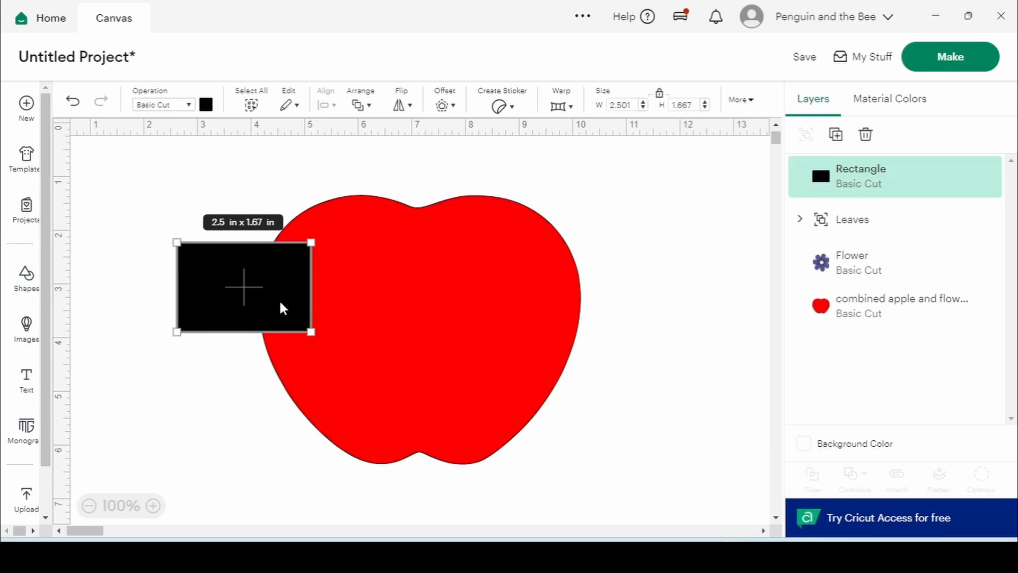
left_click_drag(311, 287, 698, 277)
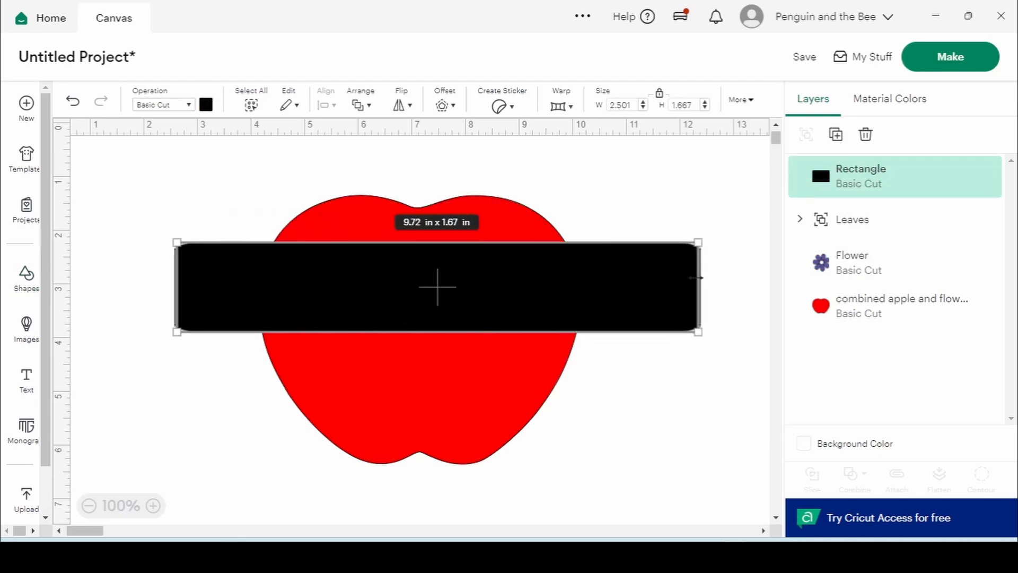
left_click(193, 216)
left_click(418, 337)
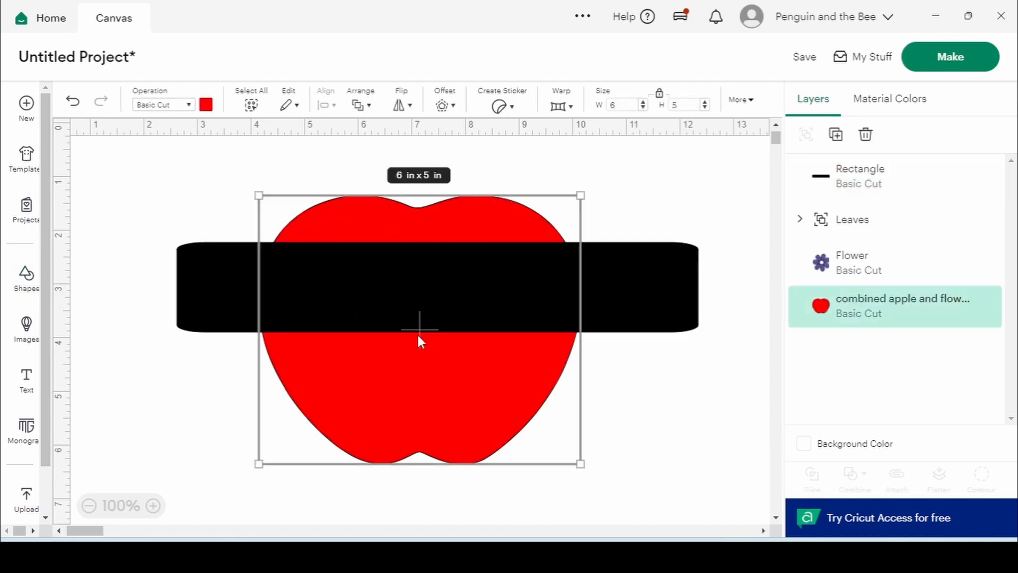
left_click(608, 299)
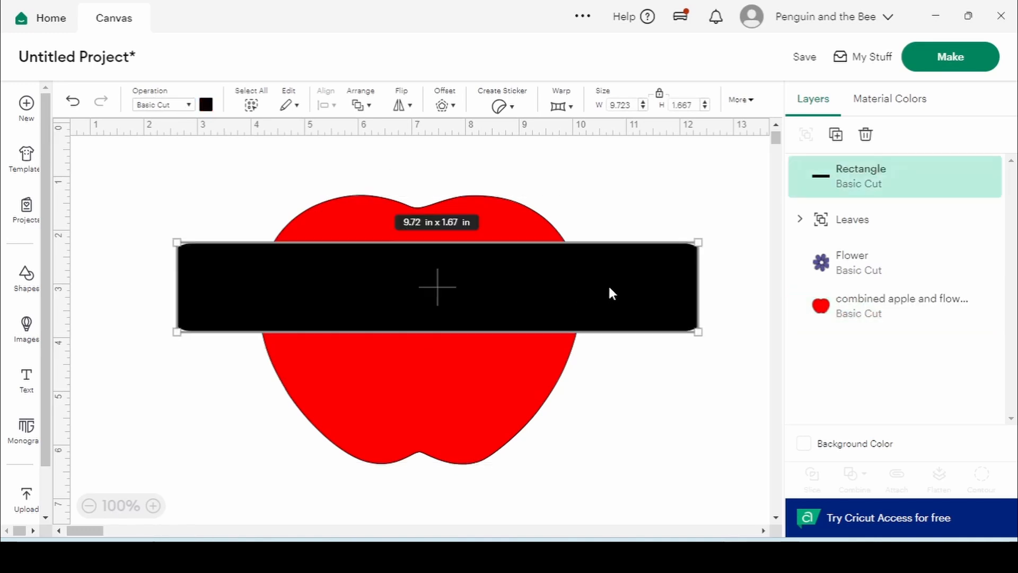
Size the bar to 7 in by 1 in over the apple's upper half and duplicate it
double_click(632, 106)
type("7")
key("Return")
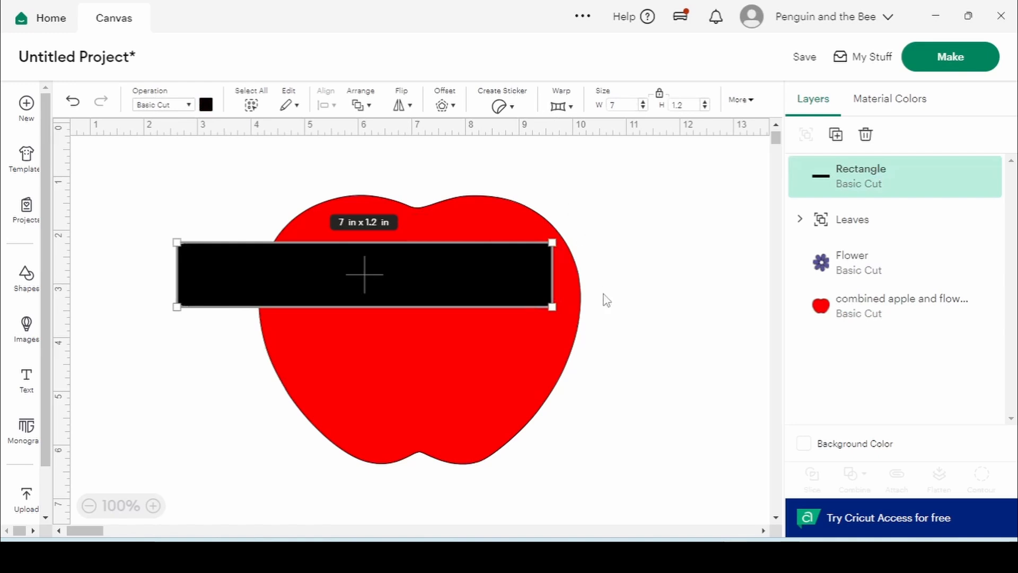
left_click_drag(433, 289, 492, 299)
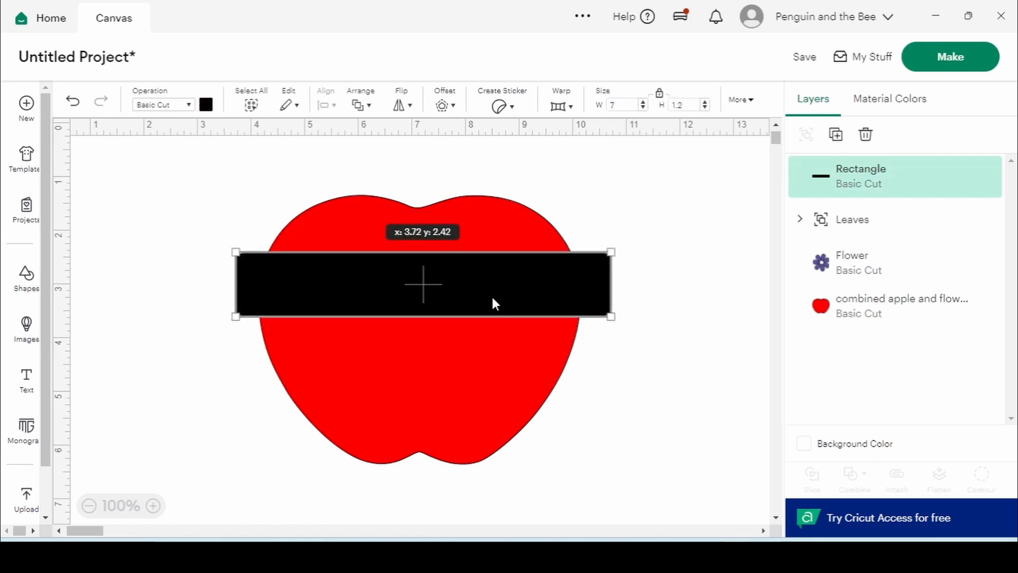
double_click(669, 105)
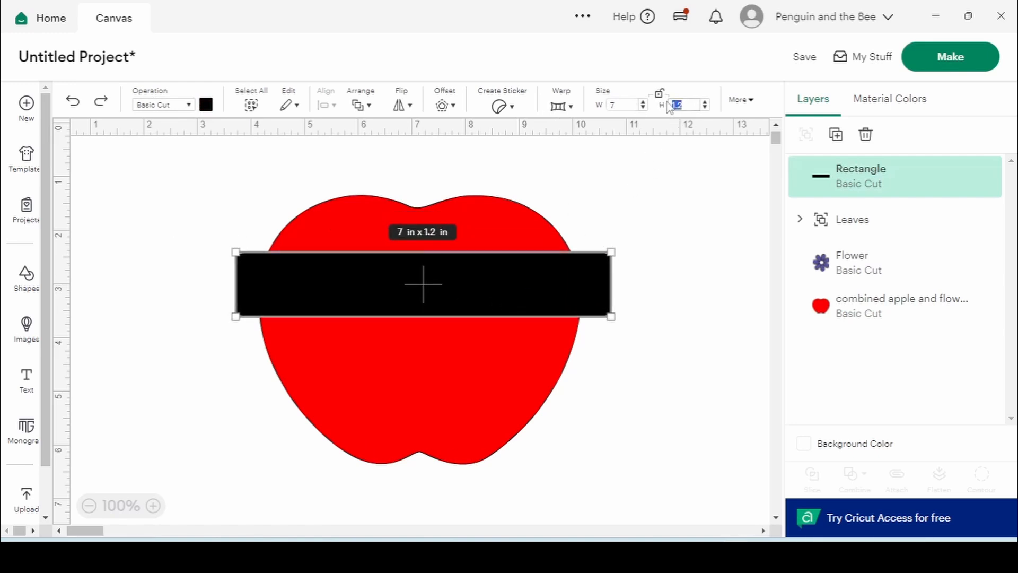
type("1")
key("Return")
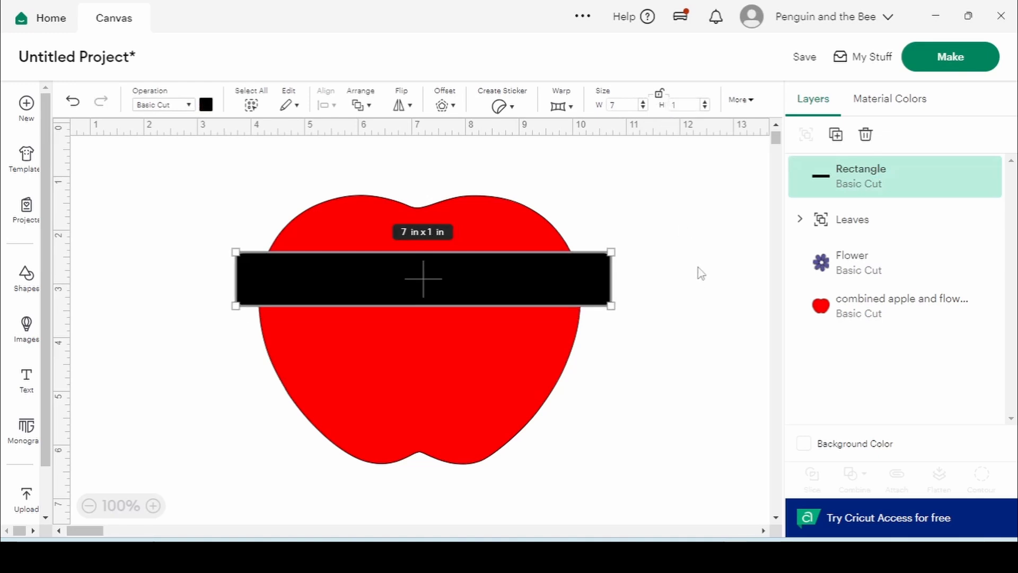
right_click(533, 276)
left_click(642, 204)
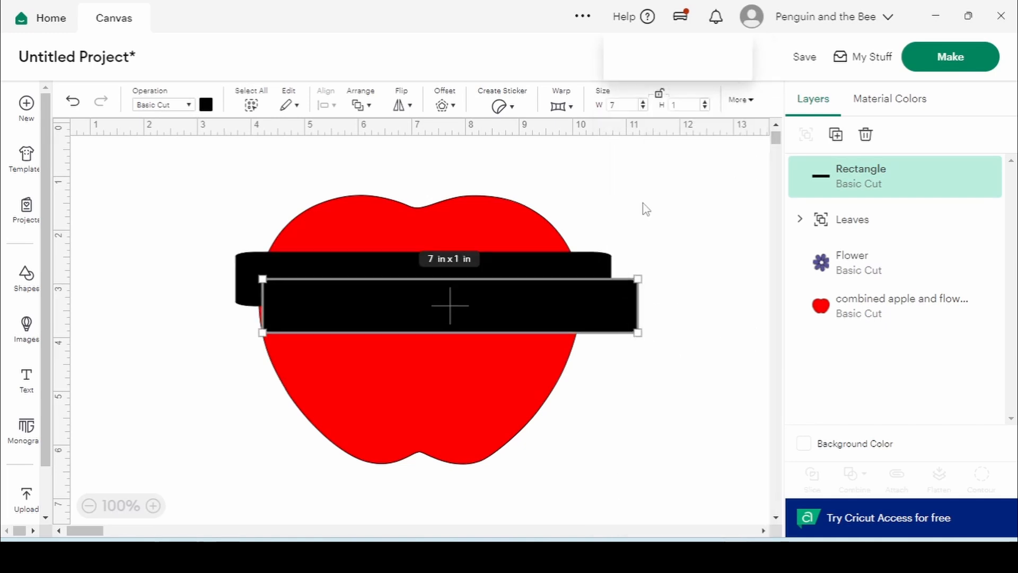
Center-align the two black bars on each other, then center the band on the apple
left_click(593, 275, "shift")
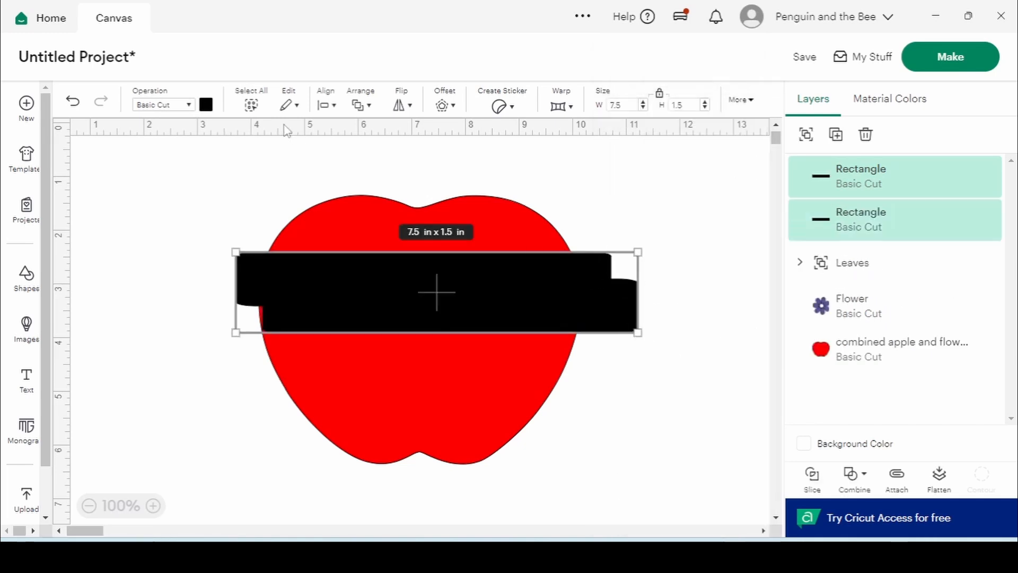
left_click(325, 104)
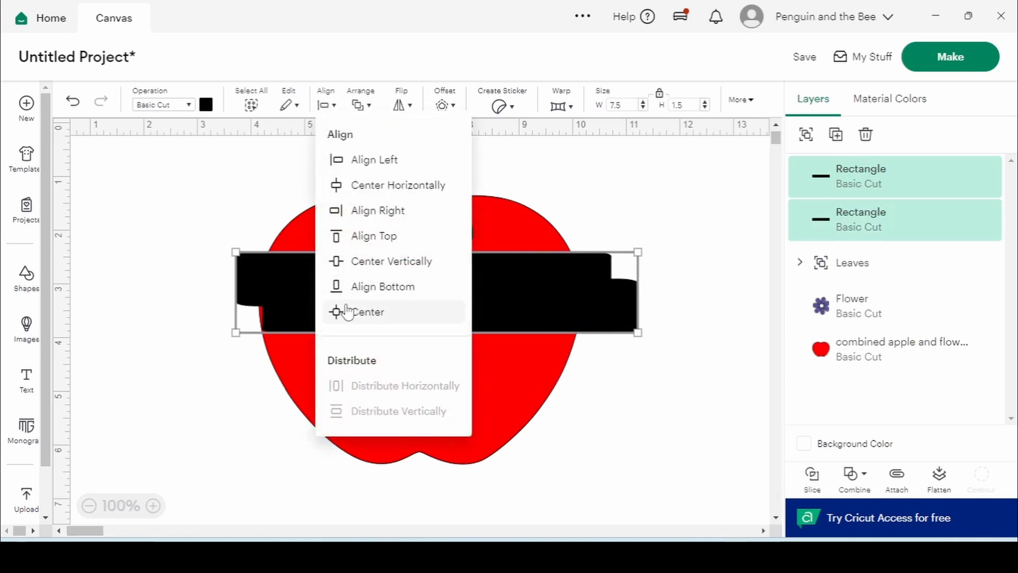
left_click(348, 311)
left_click(530, 222, "shift")
left_click(334, 105)
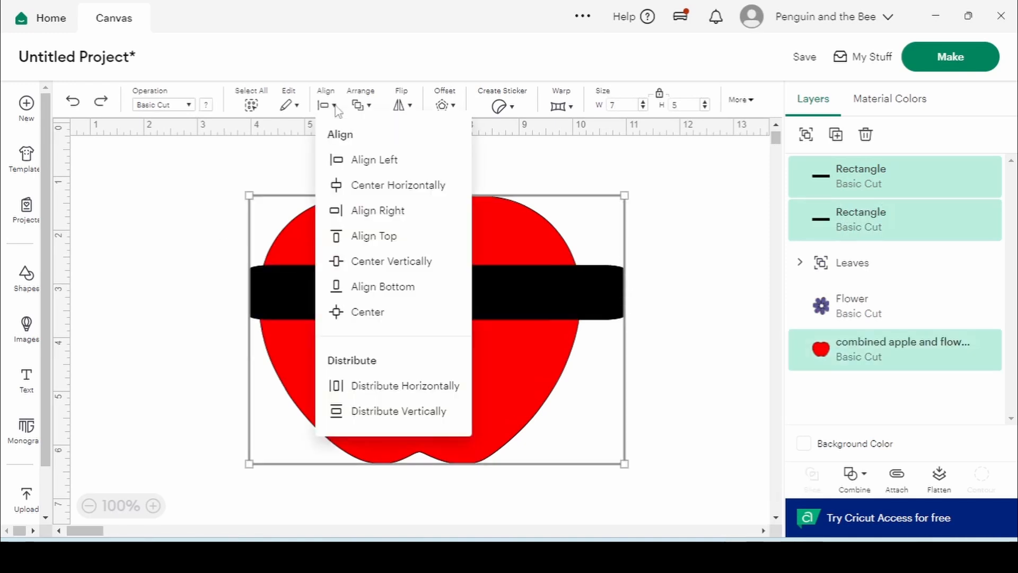
left_click(356, 311)
left_click(244, 268)
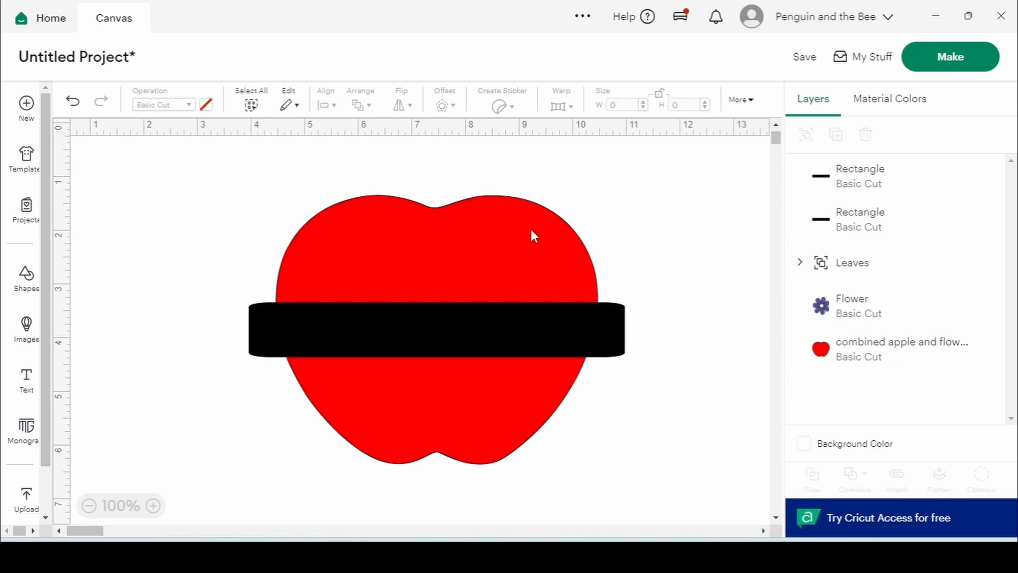
Nudge both black bars up two steps on the apple
left_click(884, 192)
left_click(891, 215, "shift")
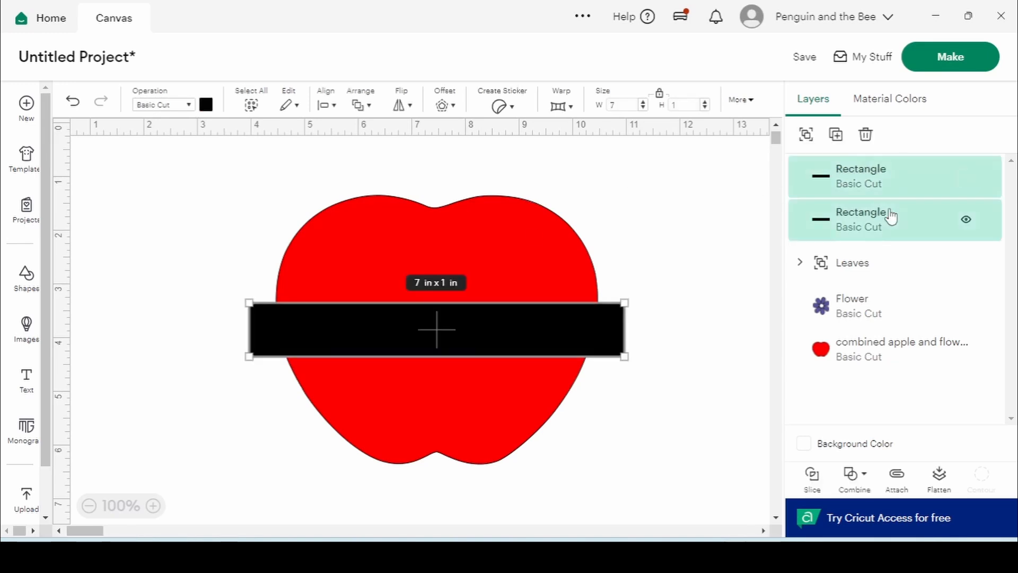
key("Up")
key("Up")
key("Up")
key("Up")
key("Up")
key("Up")
key("Up")
key("Up")
key("Up")
key("Up")
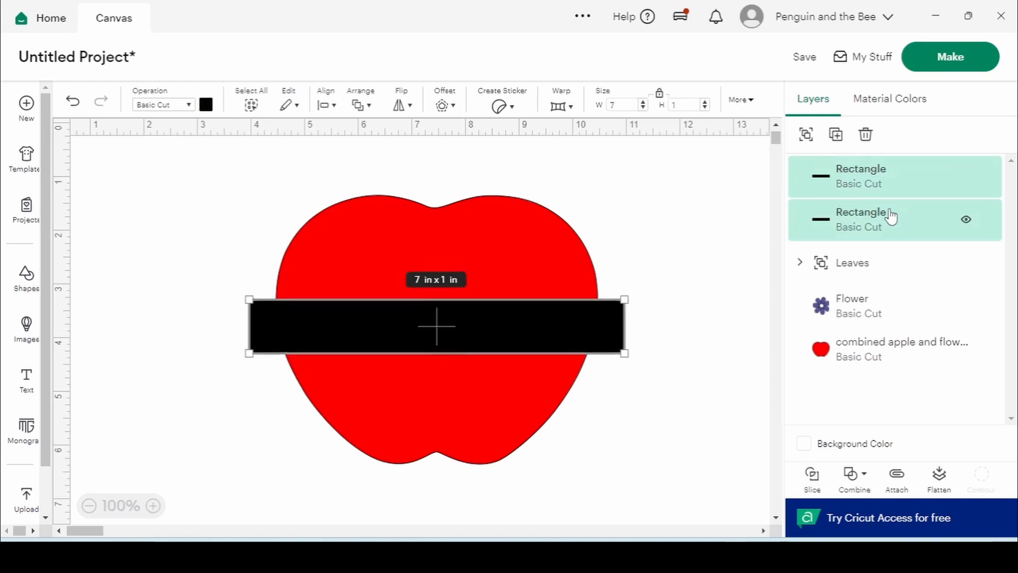
key("Up")
key("Up")
key("Up")
key("Up")
key("Up")
key("Up")
key("Up")
key("Up")
key("Up")
key("Up")
key("Up")
key("Up")
key("Up")
key("Up")
key("Up")
key("Up")
key("Up")
key("Up")
key("Up")
key("Up")
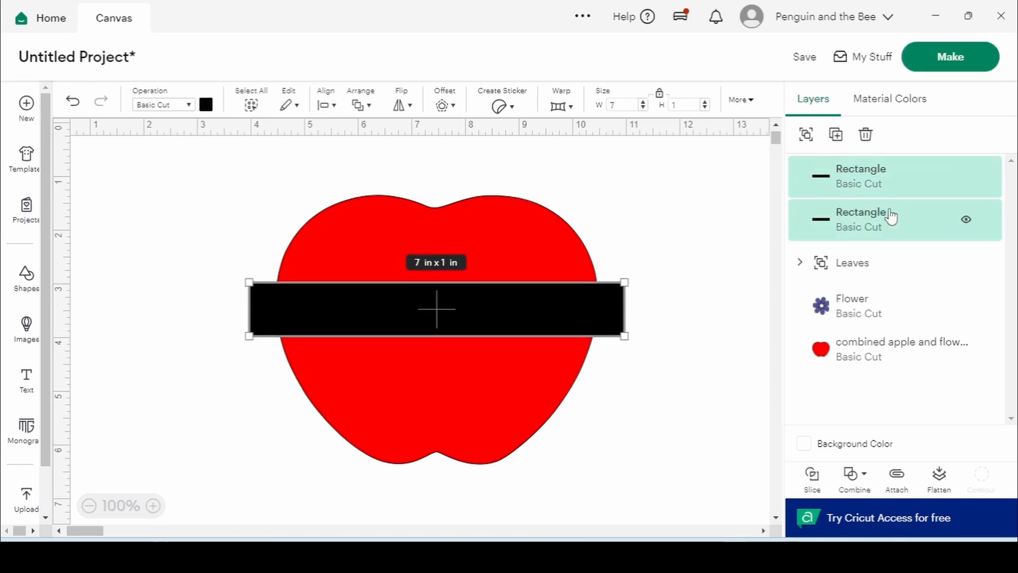
left_click(653, 218)
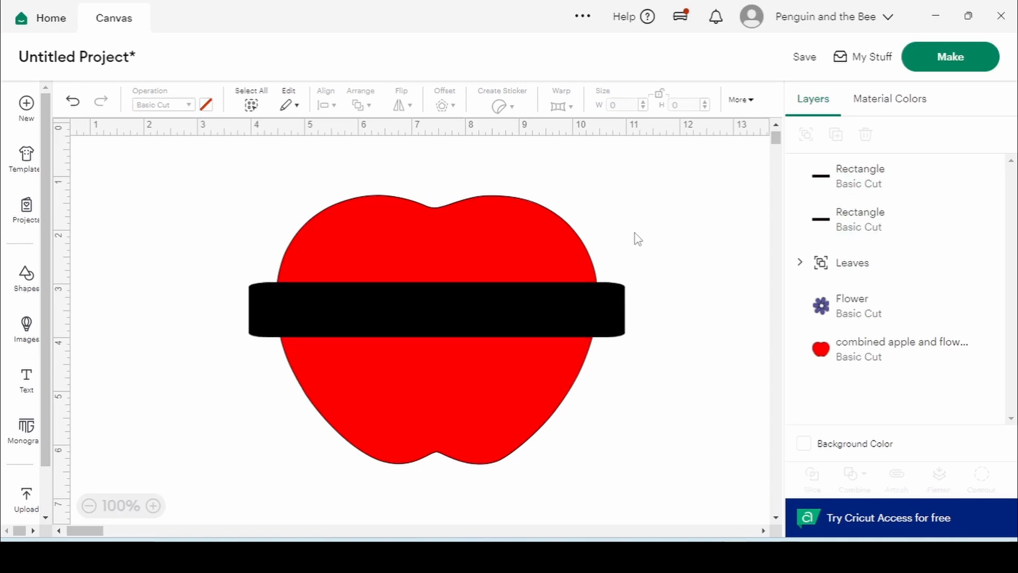
Move the apple layer above Leaves, then select the apple with the top bar
left_click(864, 185)
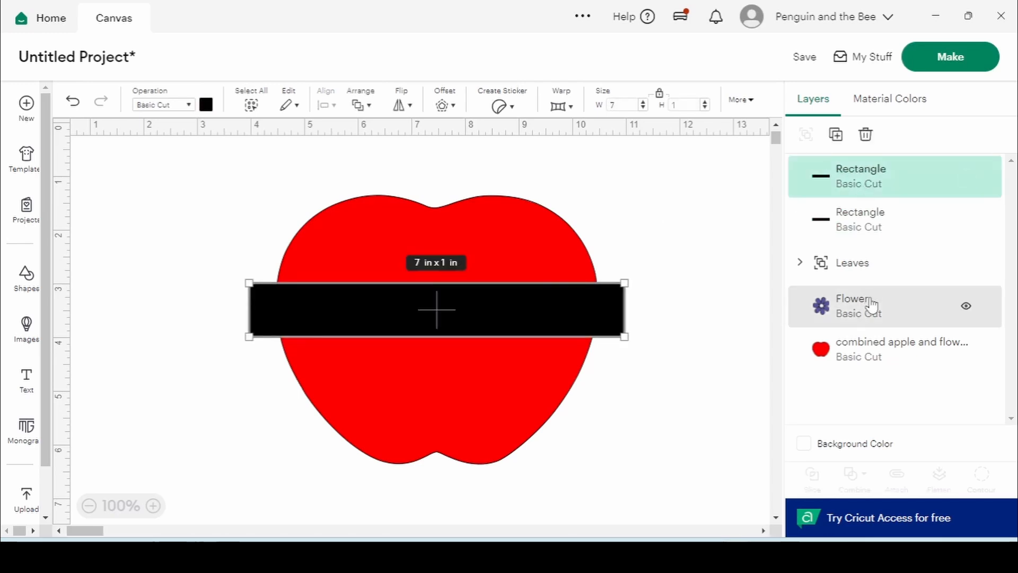
left_click(726, 325)
left_click_drag(859, 352, 855, 265)
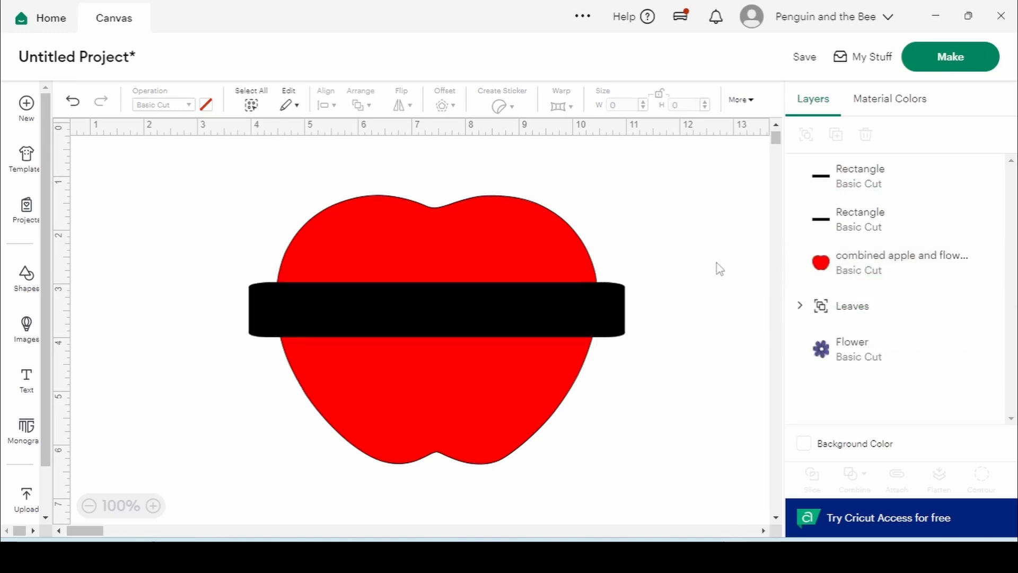
left_click(891, 254)
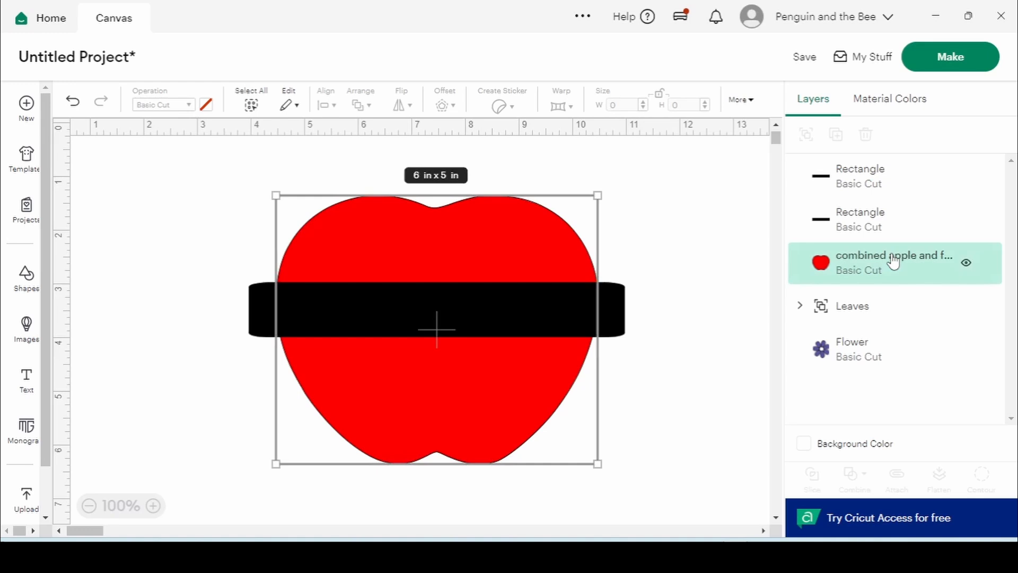
left_click(869, 175, "shift")
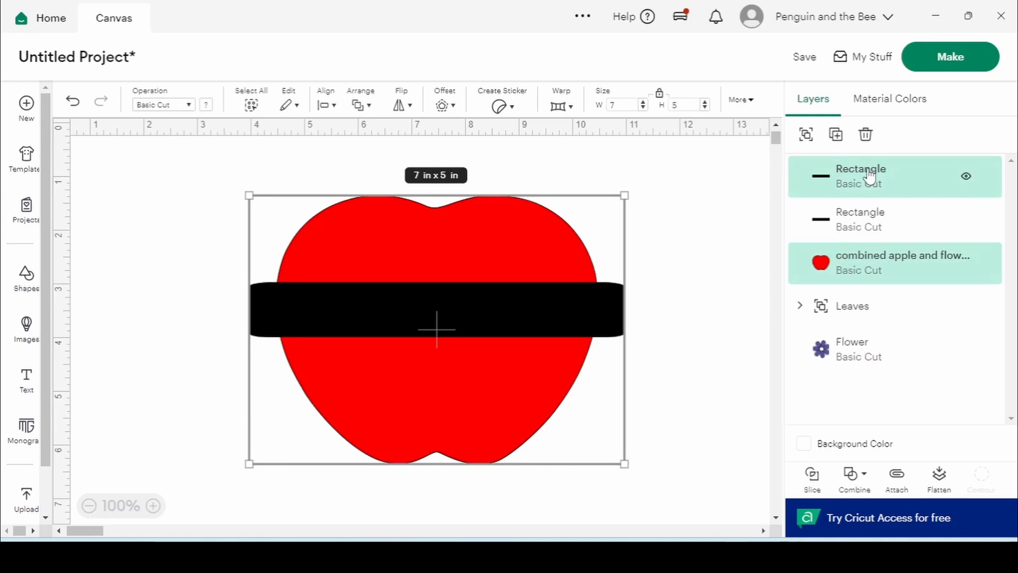
Slice the apple with the bar, delete the spare black and red pieces, and verify the cut
left_click(811, 475)
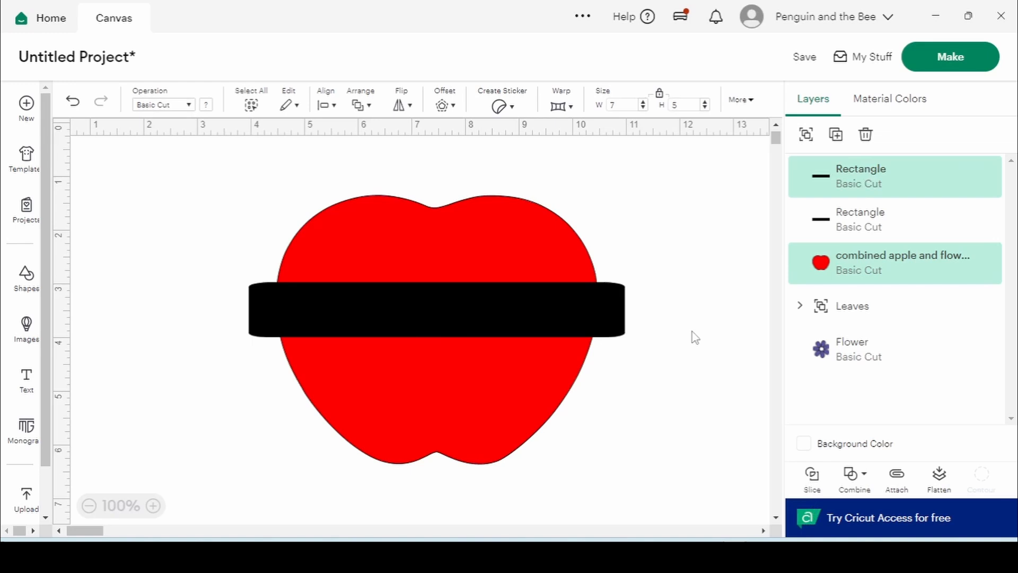
left_click(567, 317)
left_click(857, 180)
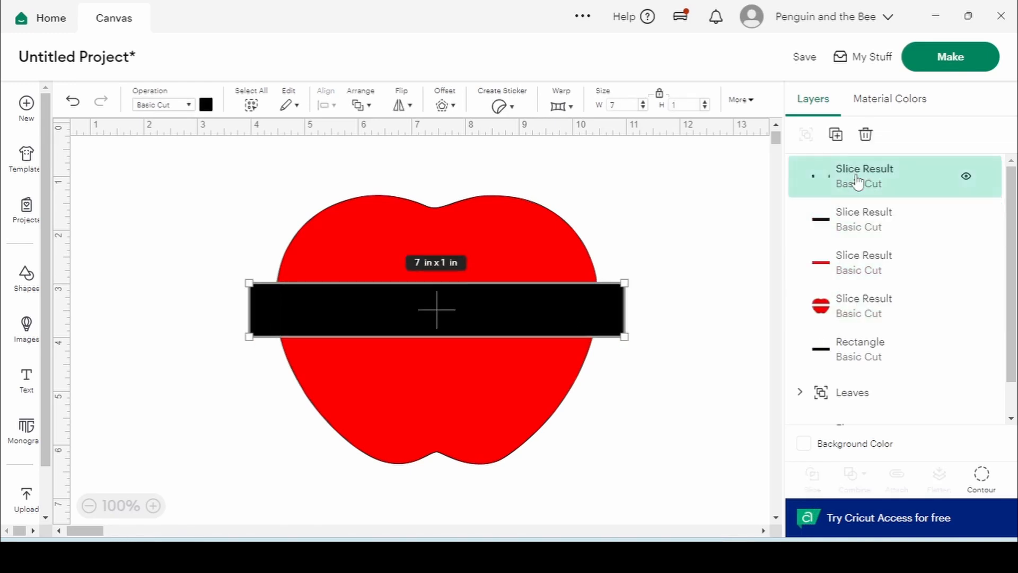
key("Delete")
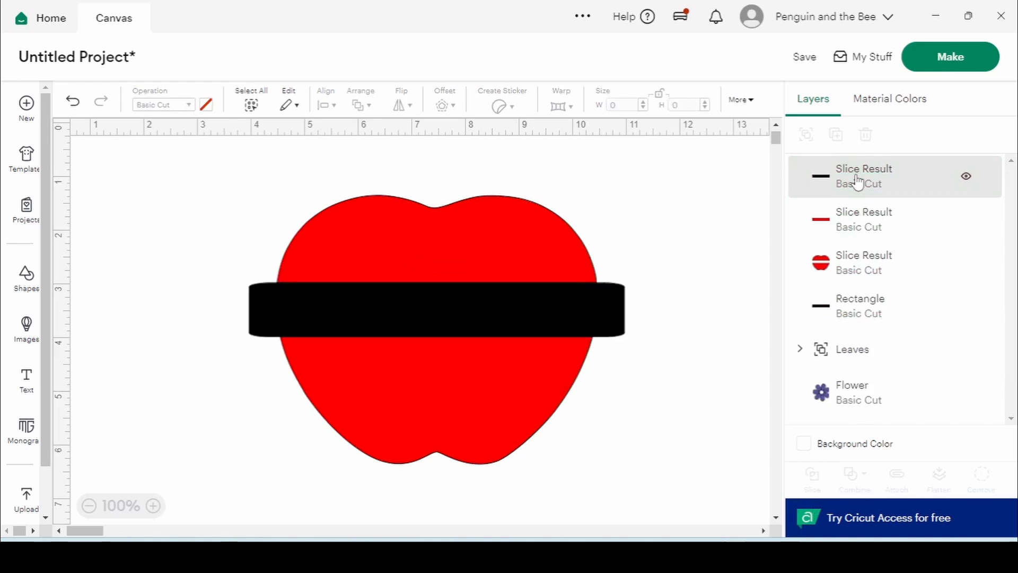
left_click(857, 180)
key("Delete")
left_click(857, 183)
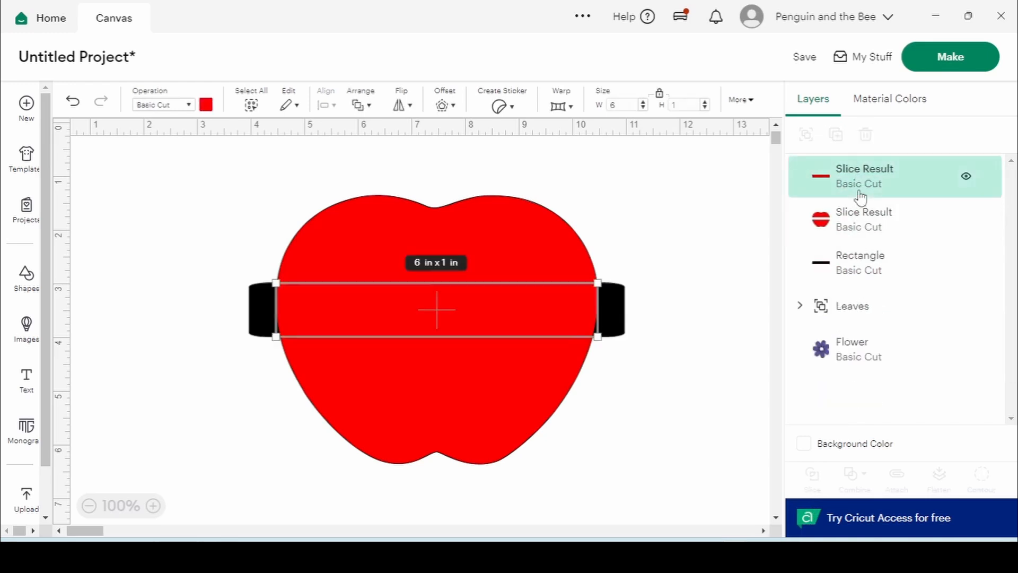
key("Delete")
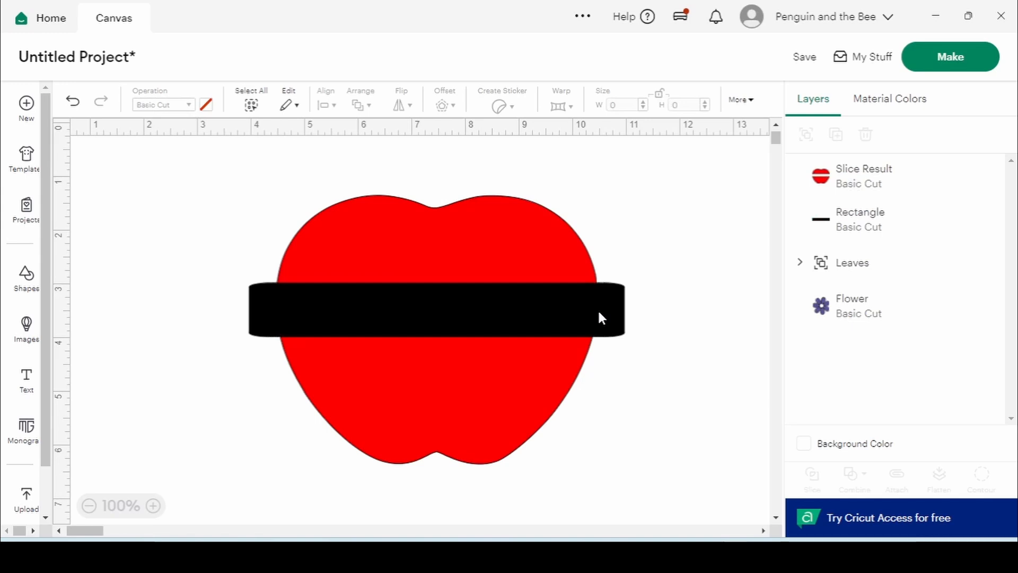
left_click(966, 219)
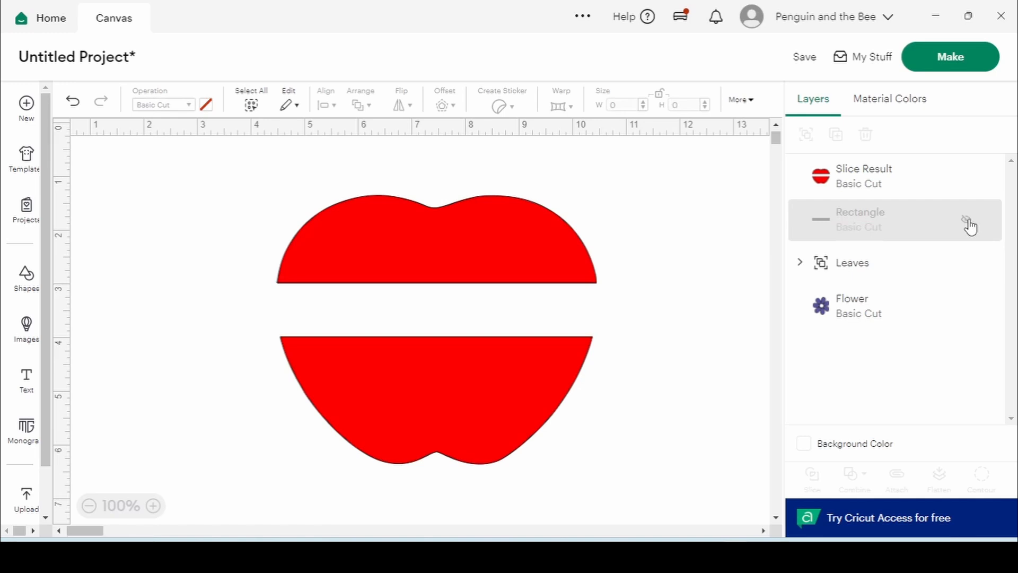
left_click(966, 222)
Group the sliced apple halves with the black bar and name the group 'Apple'
left_click(891, 185)
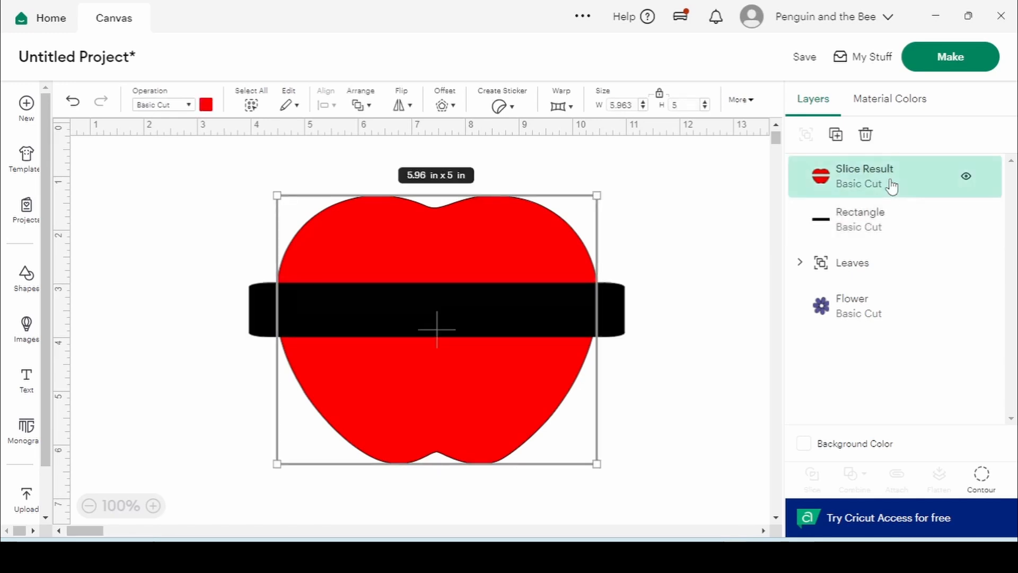
left_click(892, 218, "shift")
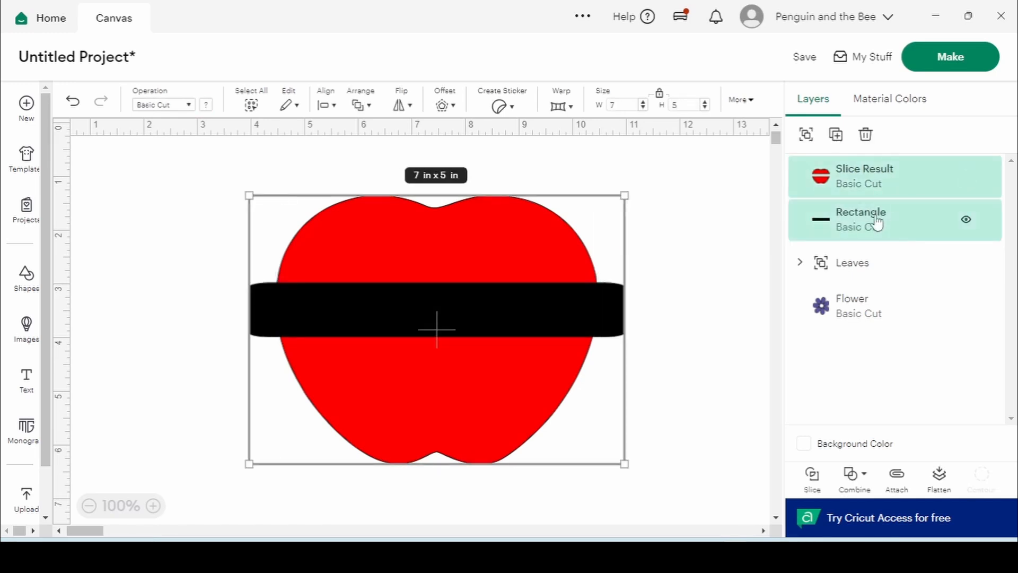
left_click(807, 136)
left_click(699, 232)
double_click(862, 176)
type("Apl")
type("pple")
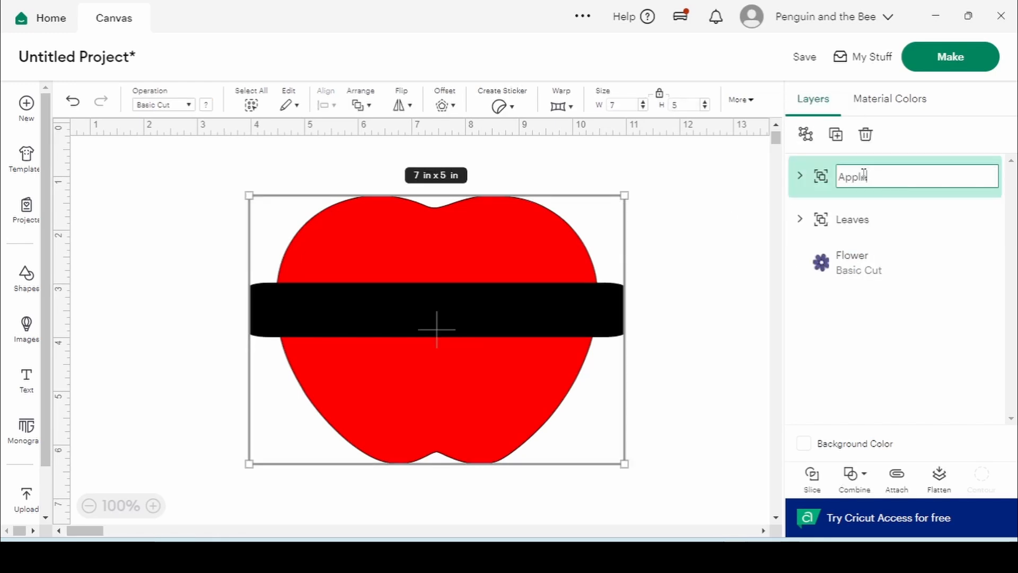
key("Return")
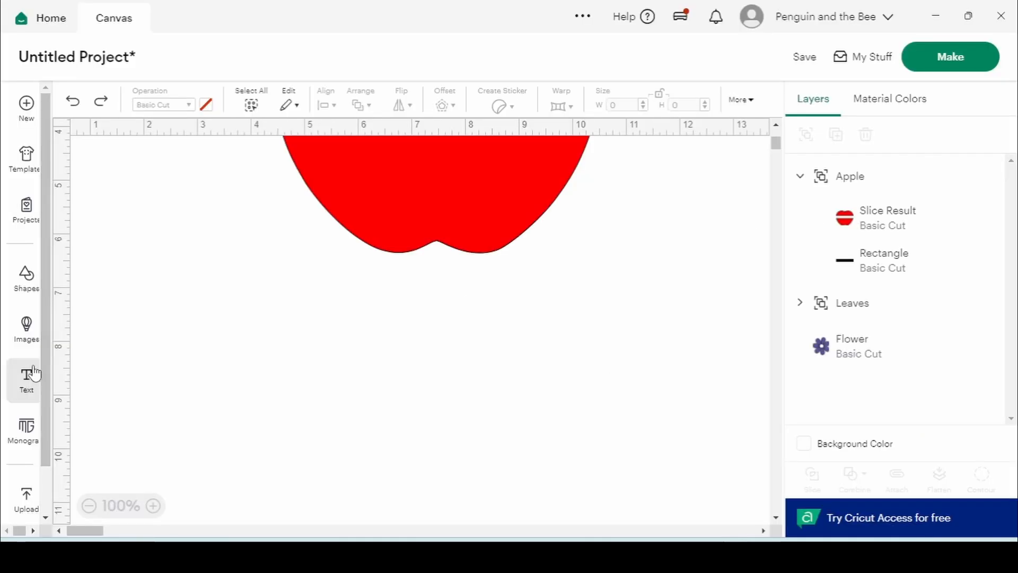
Add a text layer with the teacher's name in capitals, centred just below the apple
left_click(27, 375)
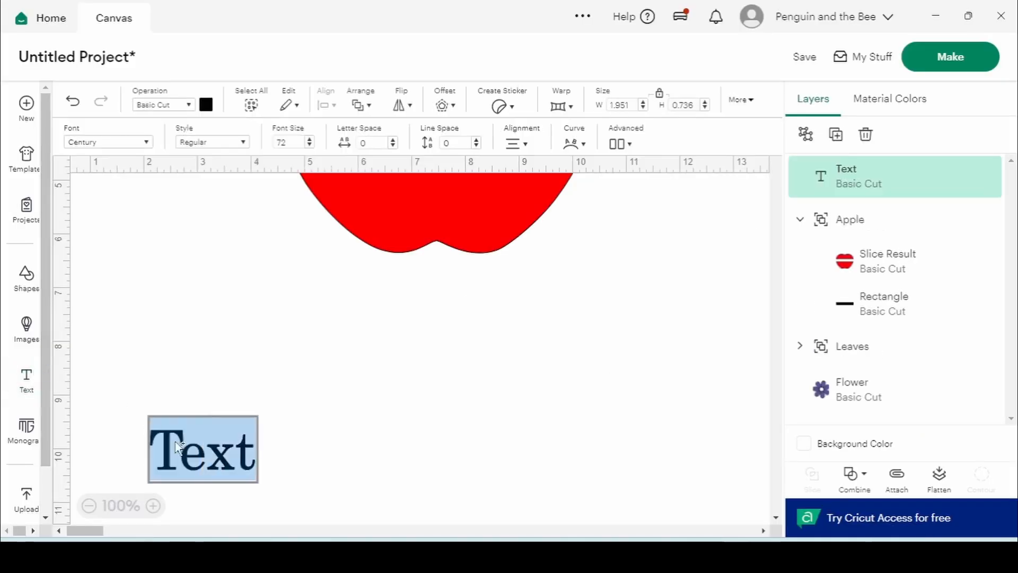
left_click(752, 221)
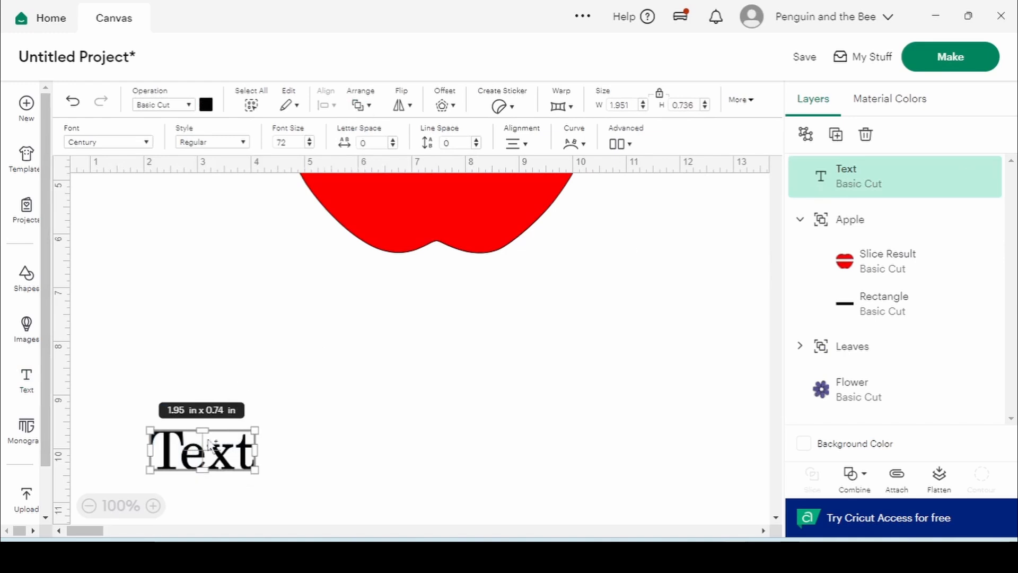
left_click_drag(209, 444, 441, 324)
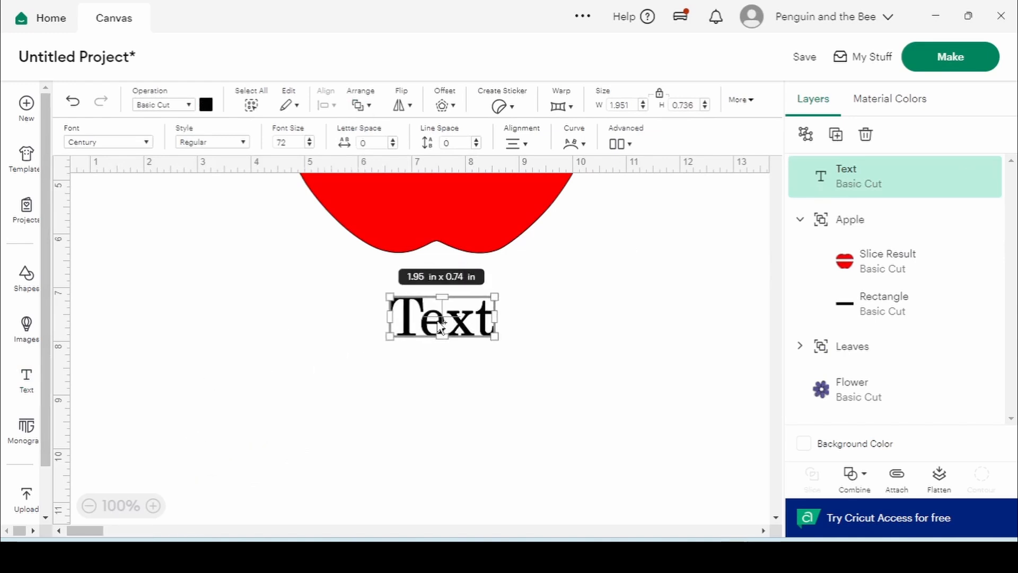
double_click(467, 338)
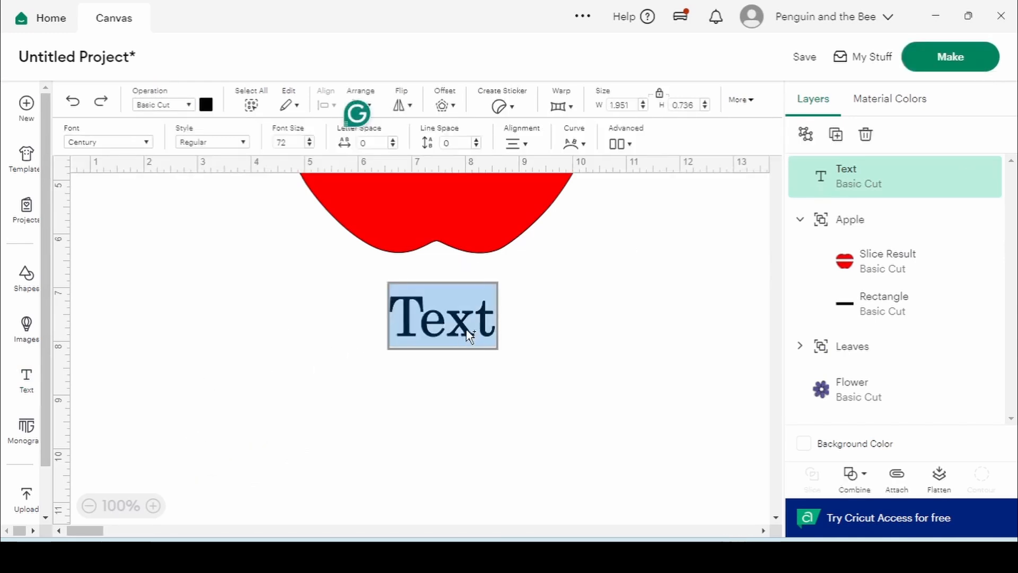
type("MISS BARNES")
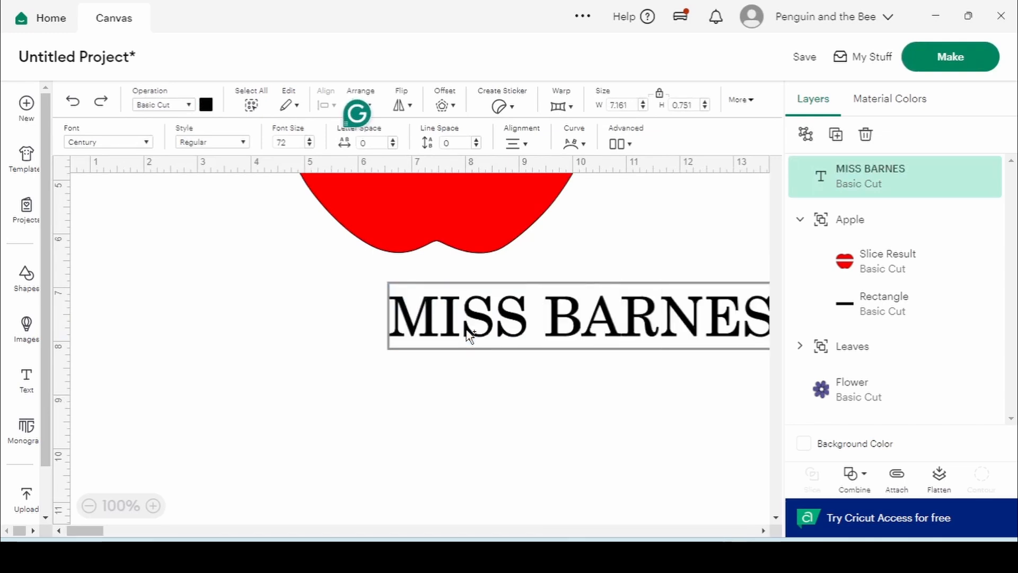
left_click(376, 264)
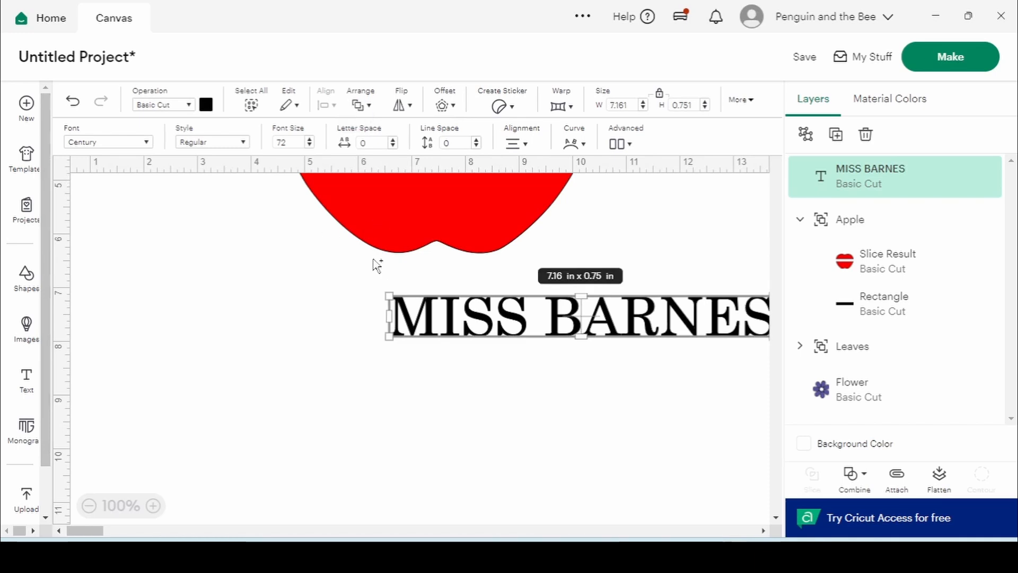
left_click_drag(561, 333, 419, 317)
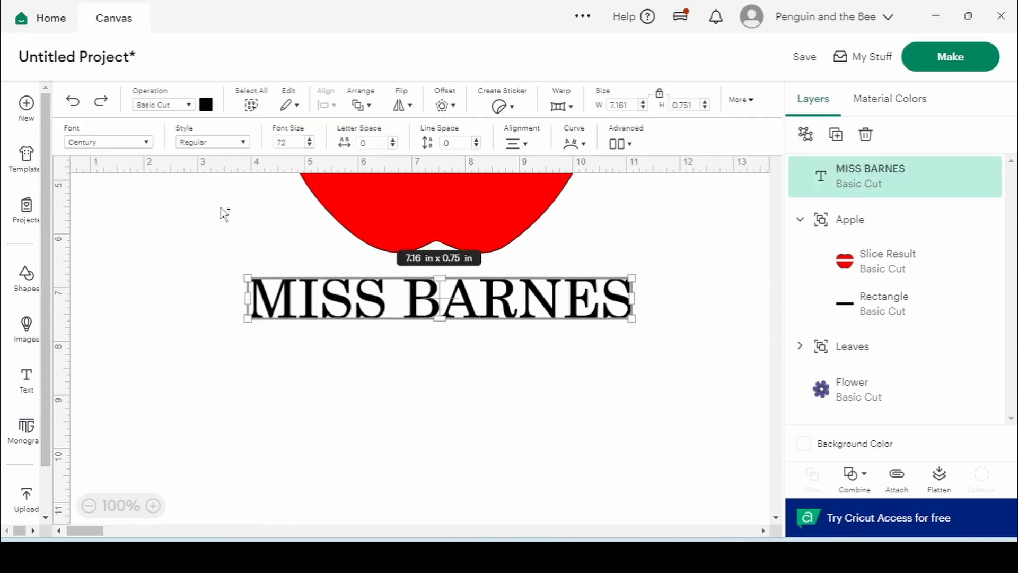
left_click(148, 143)
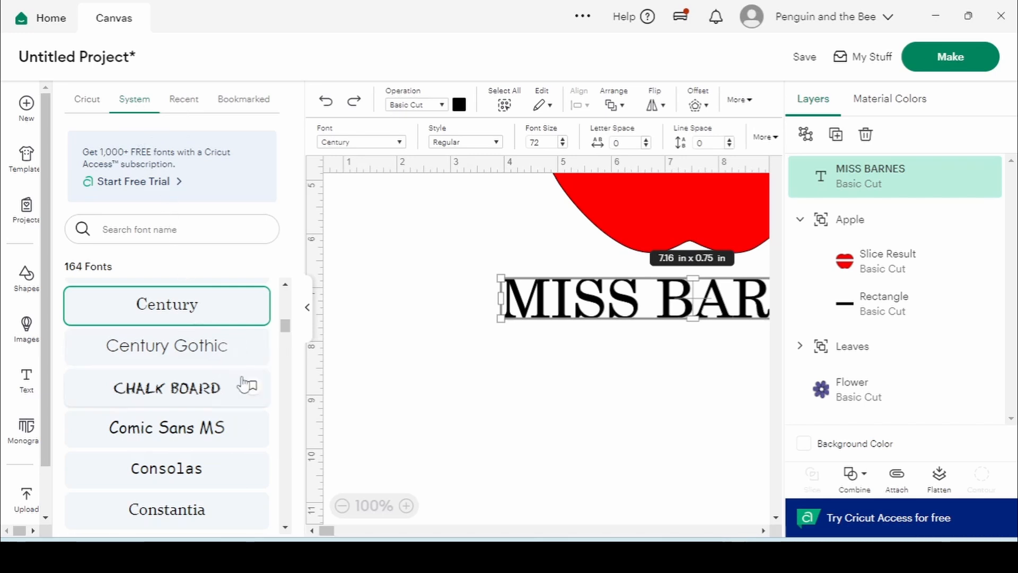
Try Century, Comic Sans MS, Constantia and David CLM fonts on the name
left_click_drag(286, 325, 286, 337)
scroll(286, 337, "down", 1)
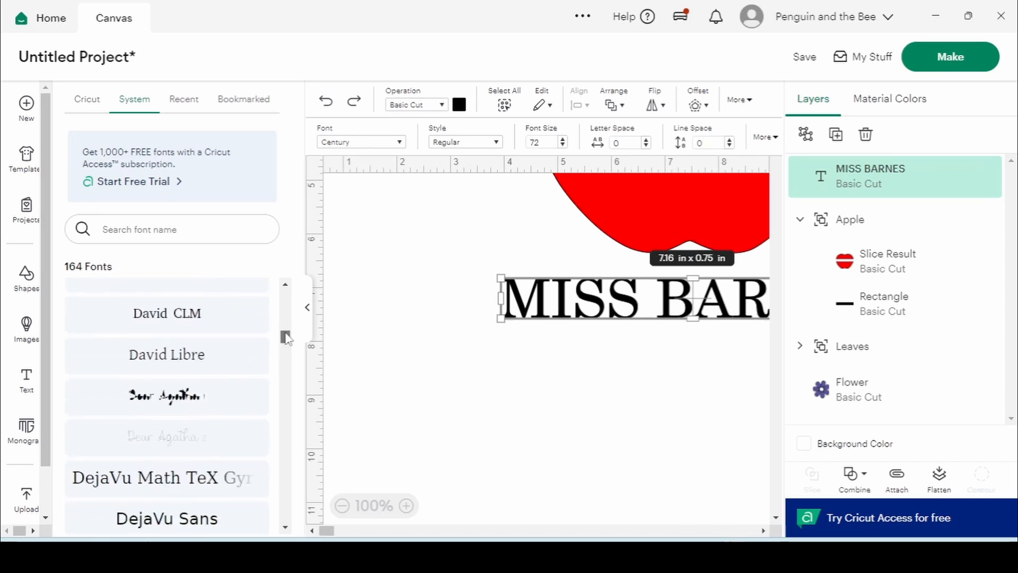
scroll(286, 339, "down", 3)
scroll(166, 335, "up", 8)
left_click(166, 335)
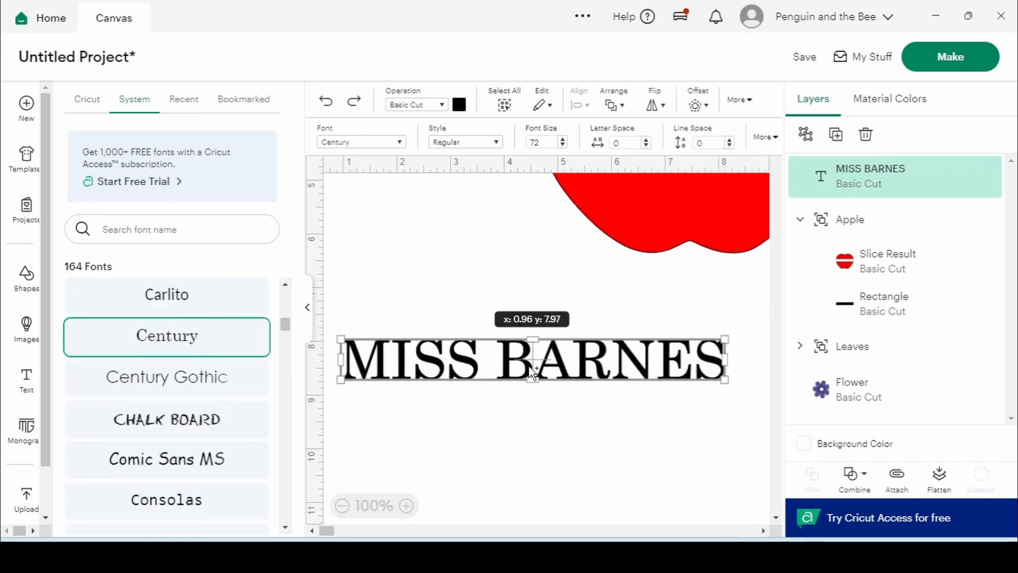
left_click(212, 464)
scroll(212, 463, "down", 4)
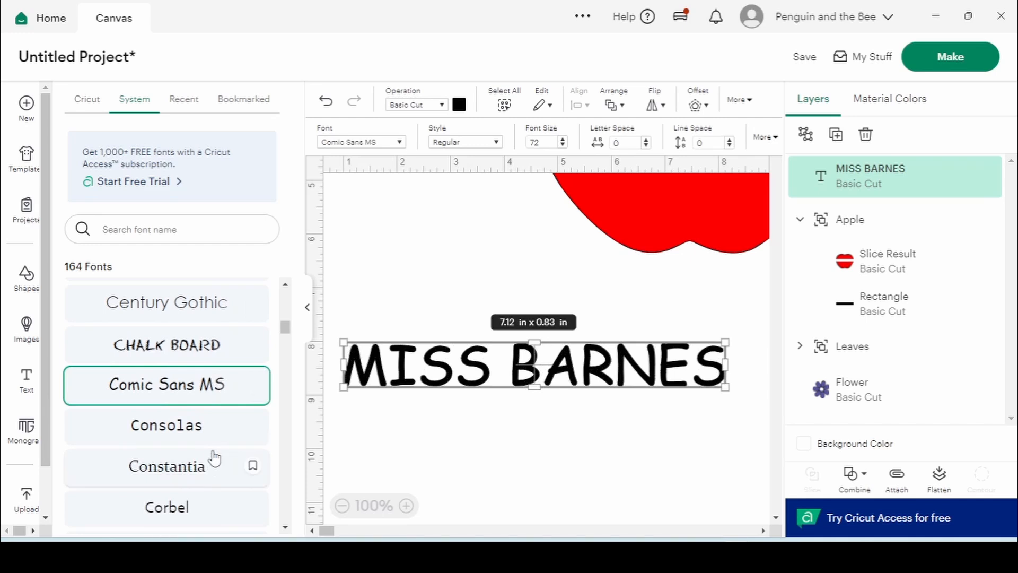
left_click(213, 457)
scroll(209, 455, "down", 4)
left_click(205, 422)
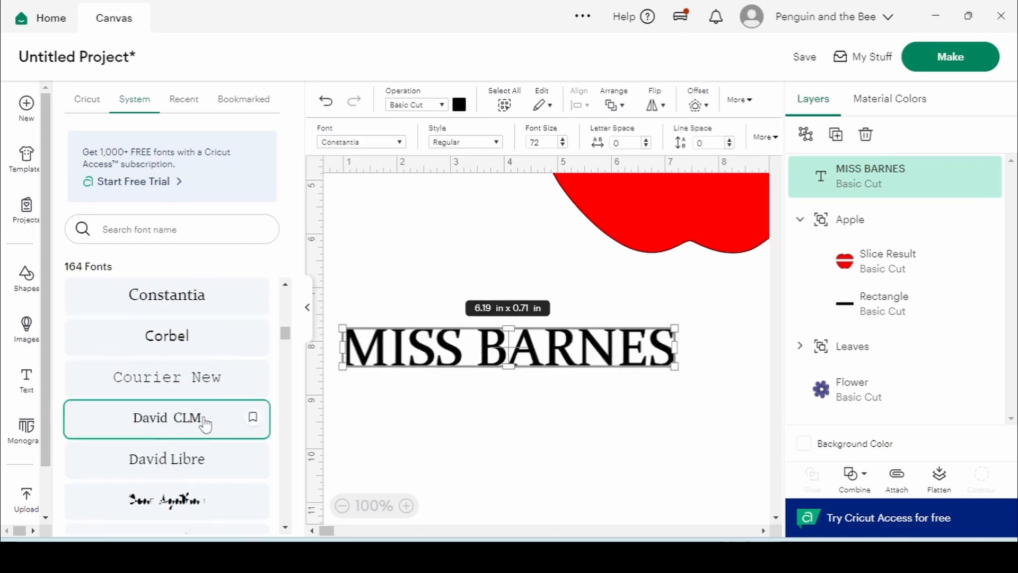
After trying Franklin Gothic Medium and Frank Ruhl Hofshi, set the name in Bilderberg and raise it
scroll(205, 399, "down", 5)
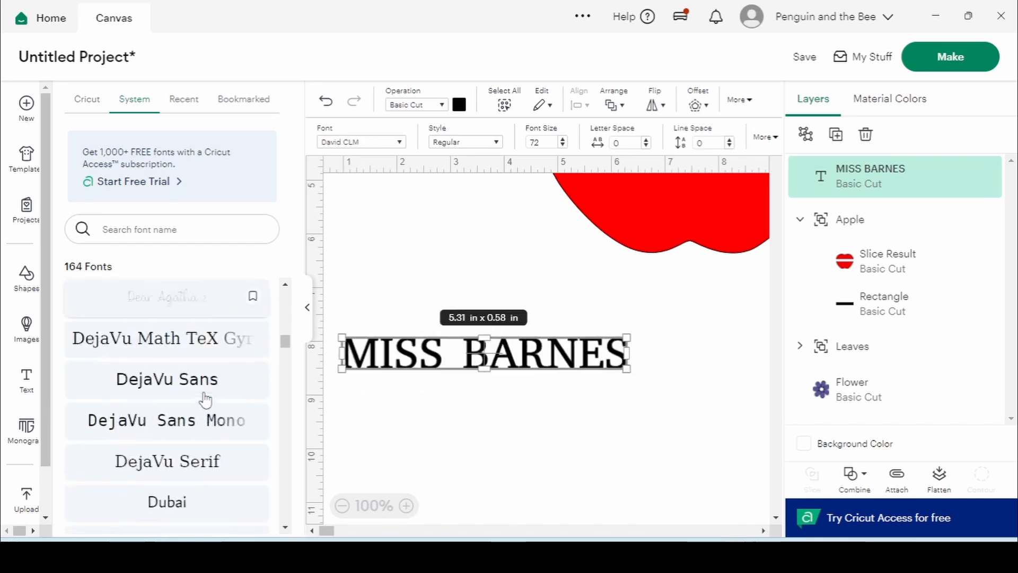
scroll(206, 398, "down", 4)
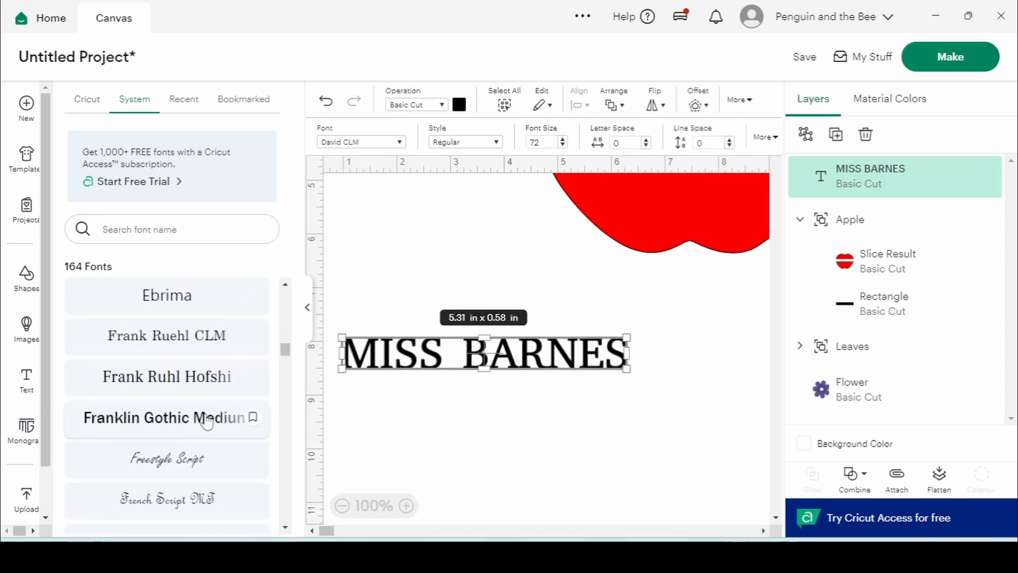
left_click(207, 422)
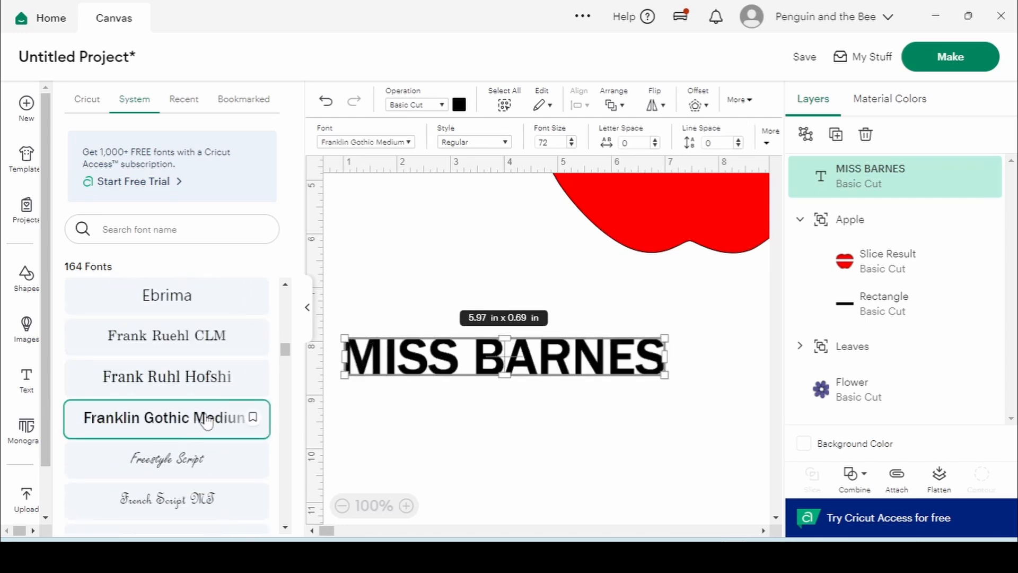
left_click(207, 388)
scroll(207, 388, "up", 10)
left_click(208, 387)
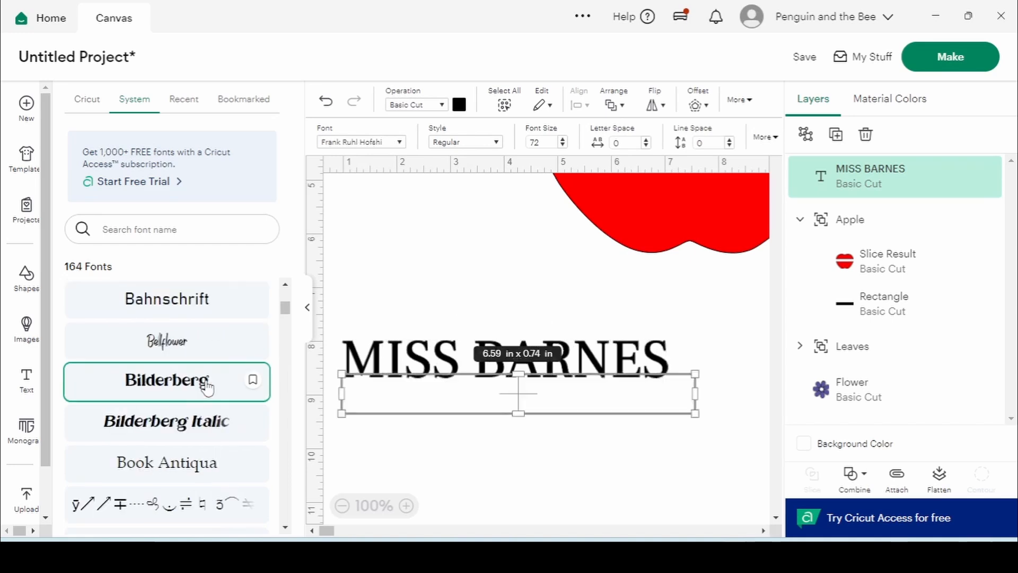
left_click_drag(489, 396, 524, 318)
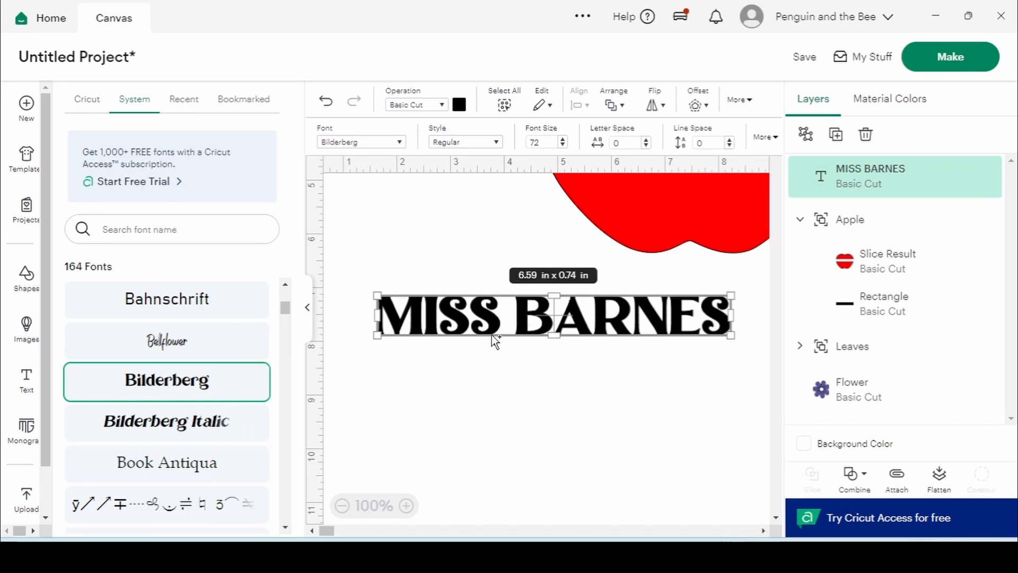
Move the name text onto the black band across the red apple
left_click(511, 357)
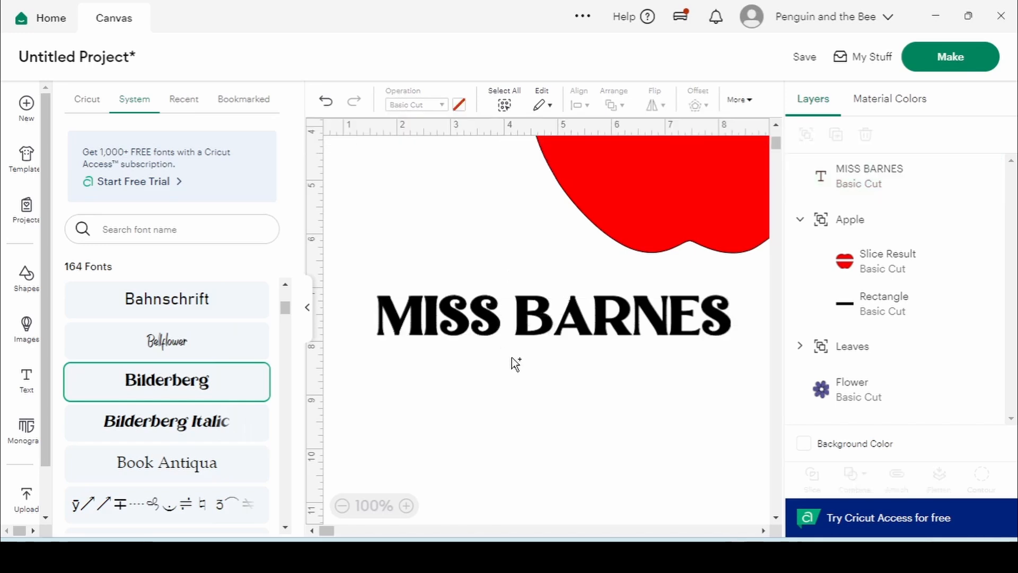
left_click_drag(332, 329, 480, 318)
scroll(380, 268, "up", 3)
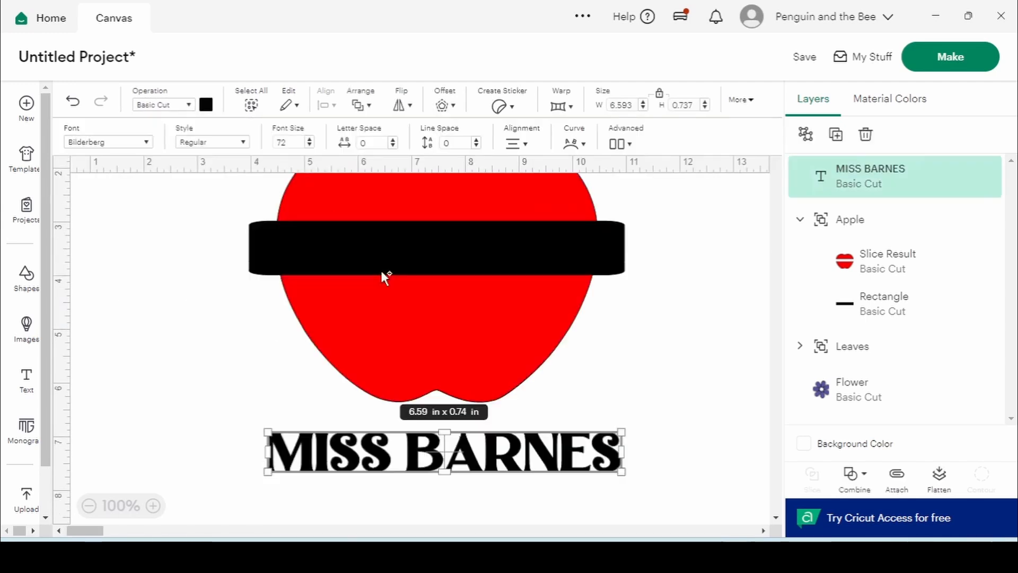
Colour the name text gold and nudge it up onto the black band
left_click(206, 106)
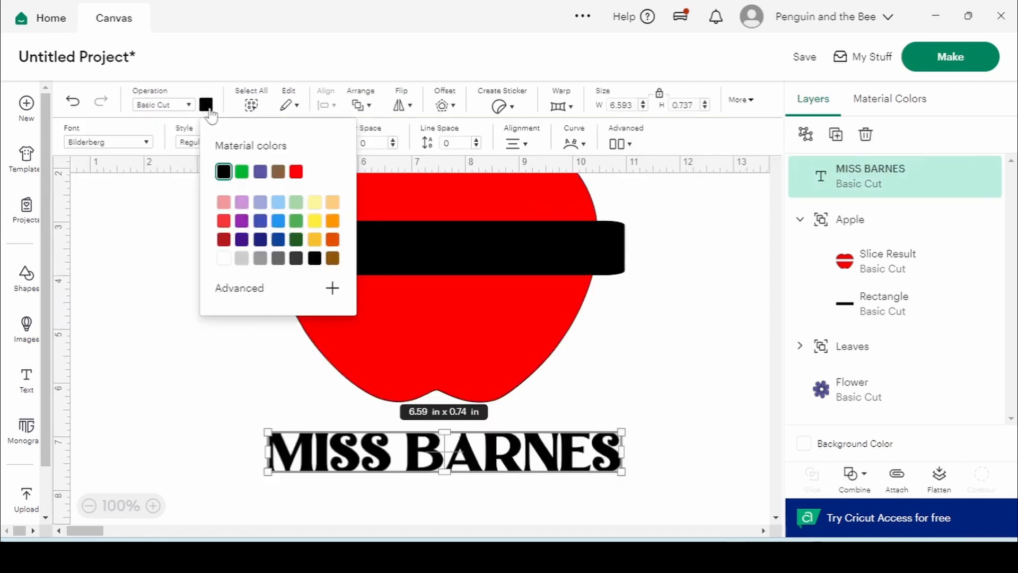
left_click(315, 239)
left_click_drag(446, 418, 439, 256)
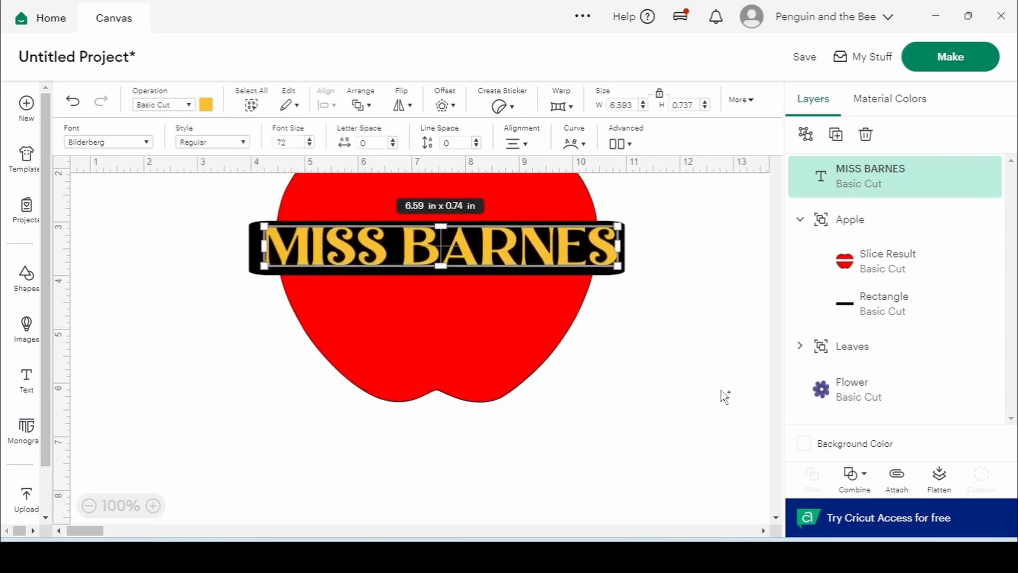
left_click(643, 360)
scroll(643, 360, "up", 2)
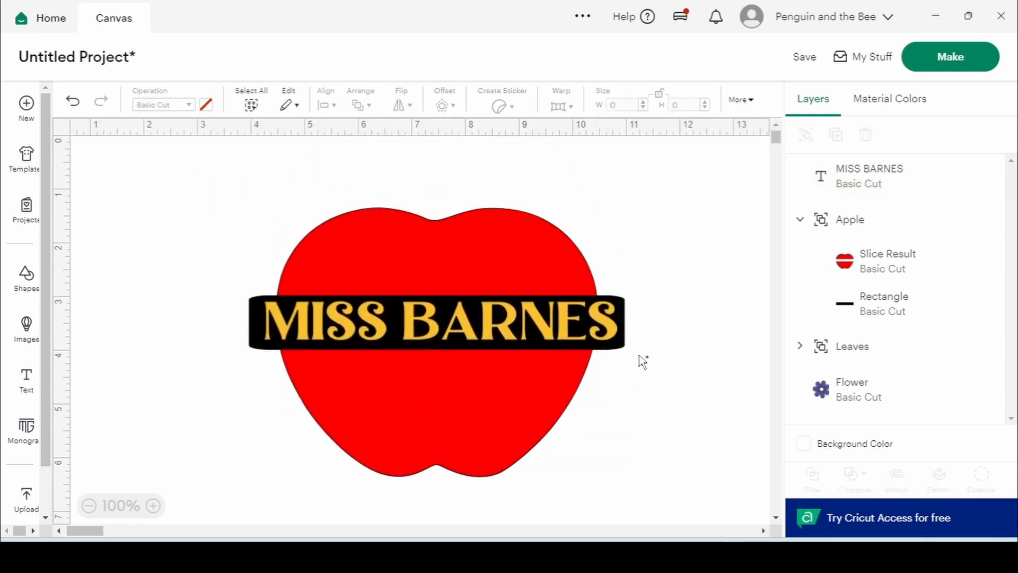
left_click(602, 324)
Ungroup the name text's letters and regroup them into a single group
left_click_drag(263, 324, 277, 323)
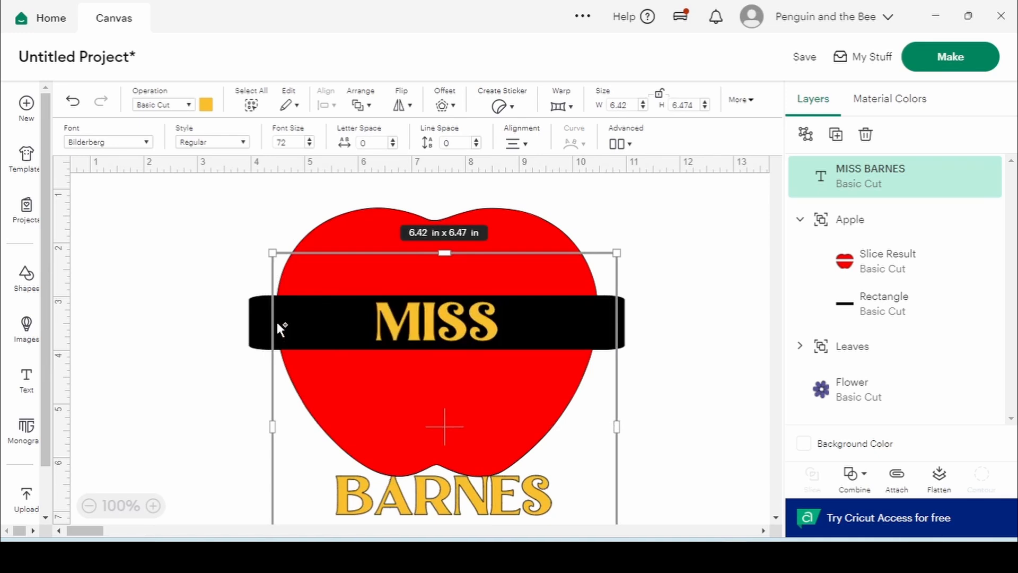
key("ctrl+z")
right_click(854, 178)
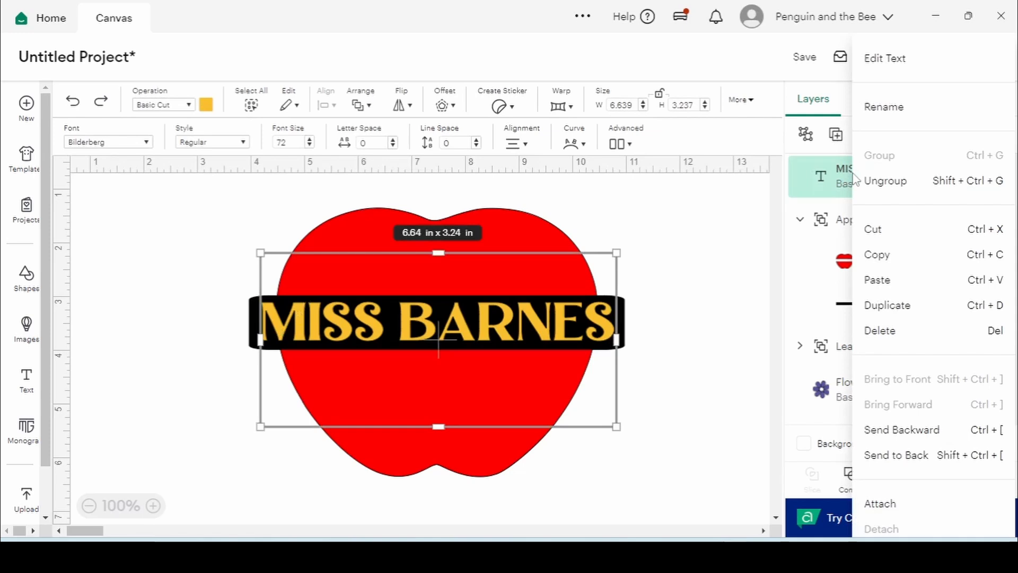
left_click(884, 181)
left_click(805, 134)
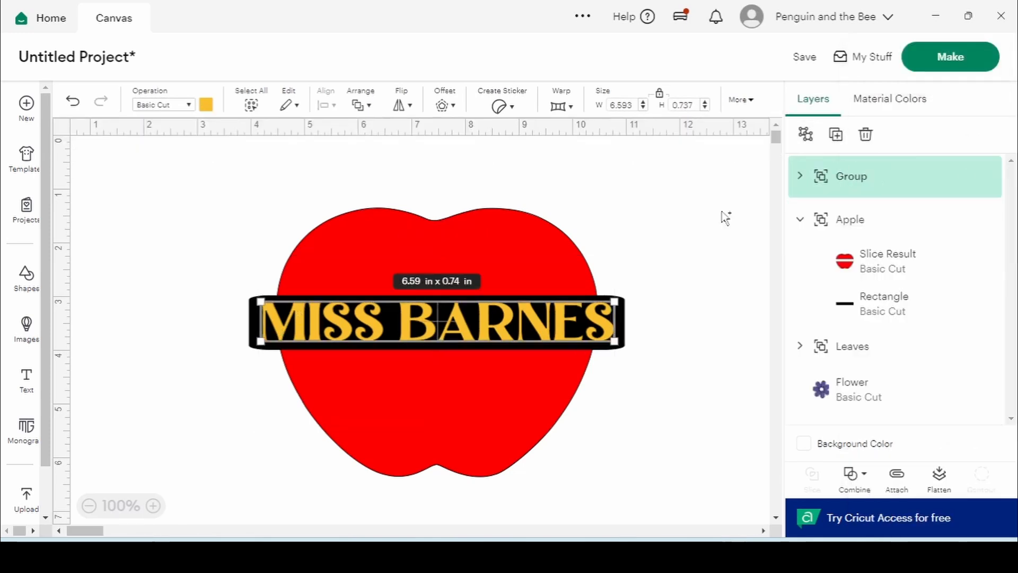
Resize the name group to 5.37 in wide and shift it right within the band
left_click_drag(616, 322, 588, 322)
left_click(722, 212)
left_click(593, 322)
left_click_drag(469, 318, 485, 318)
left_click_drag(608, 325, 540, 329)
left_click(823, 194)
Rename the name group layer after the teacher's name
double_click(868, 183)
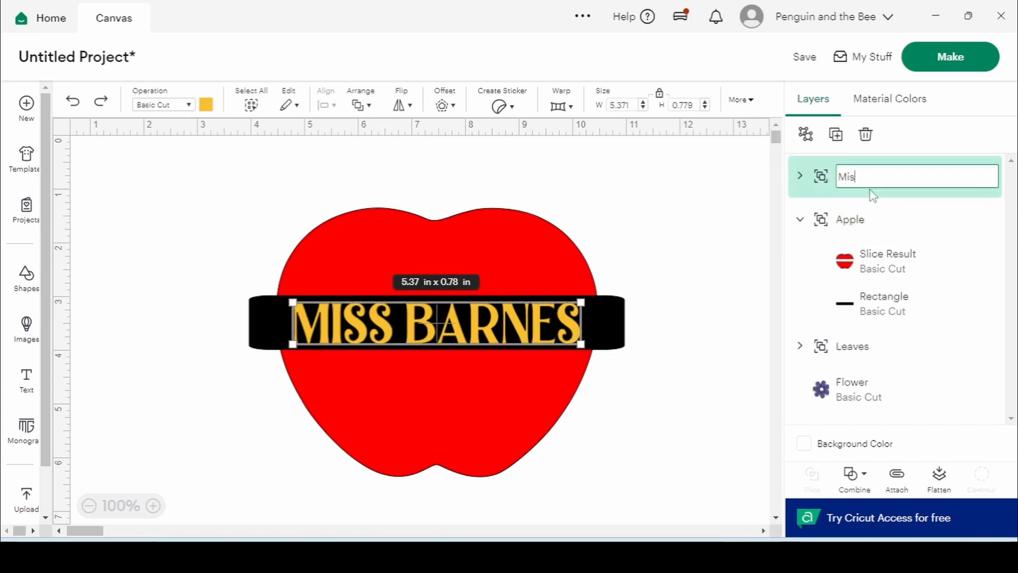
type("Miss Barnes")
key("Return")
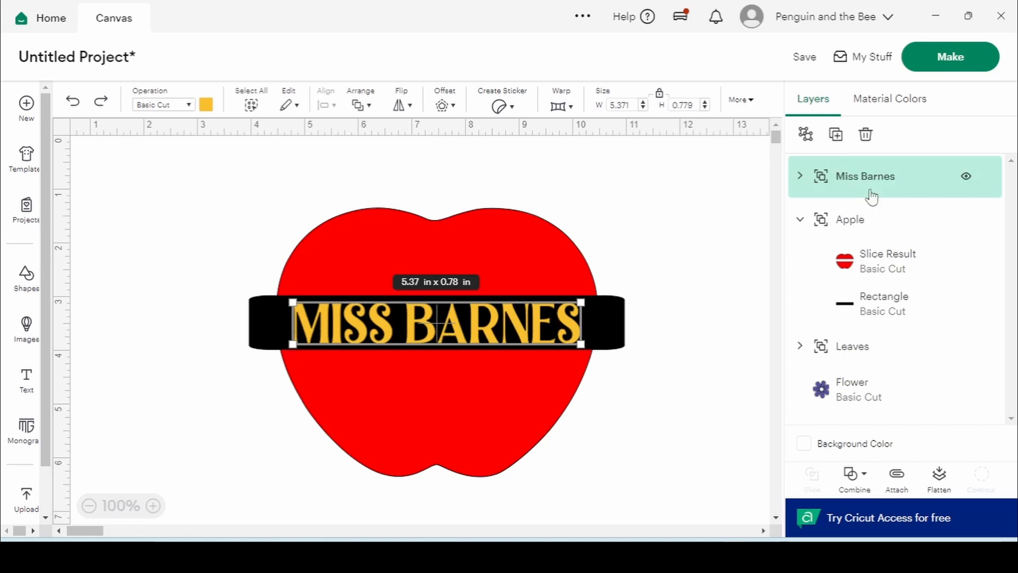
left_click(678, 220)
left_click(864, 176)
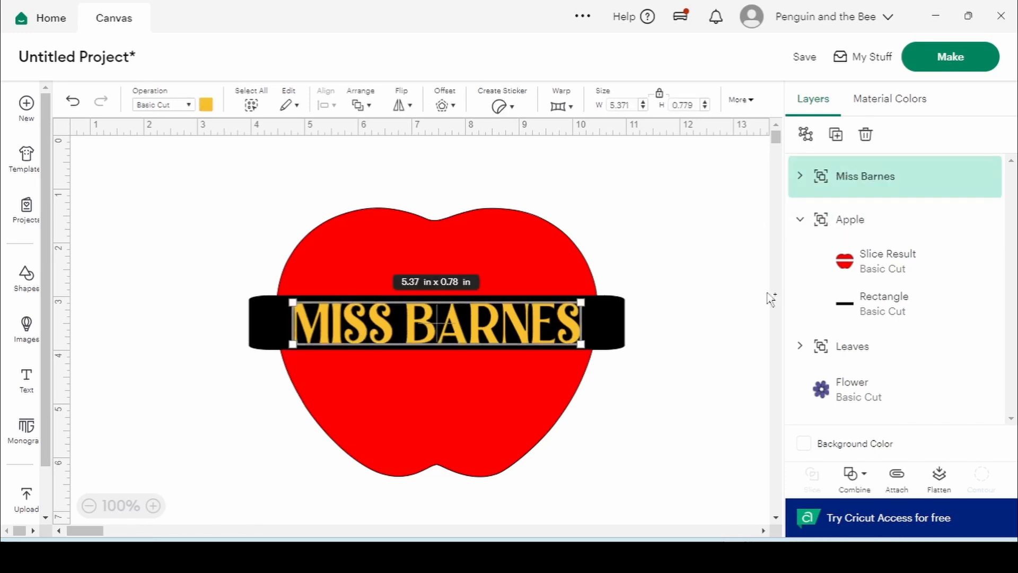
left_click(909, 301, "shift")
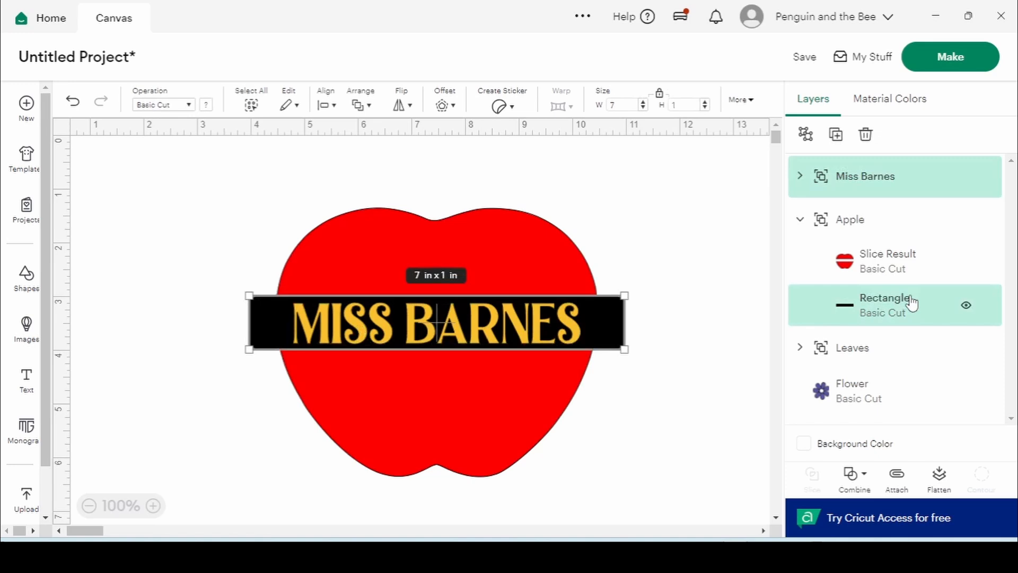
left_click(326, 109)
left_click(386, 313)
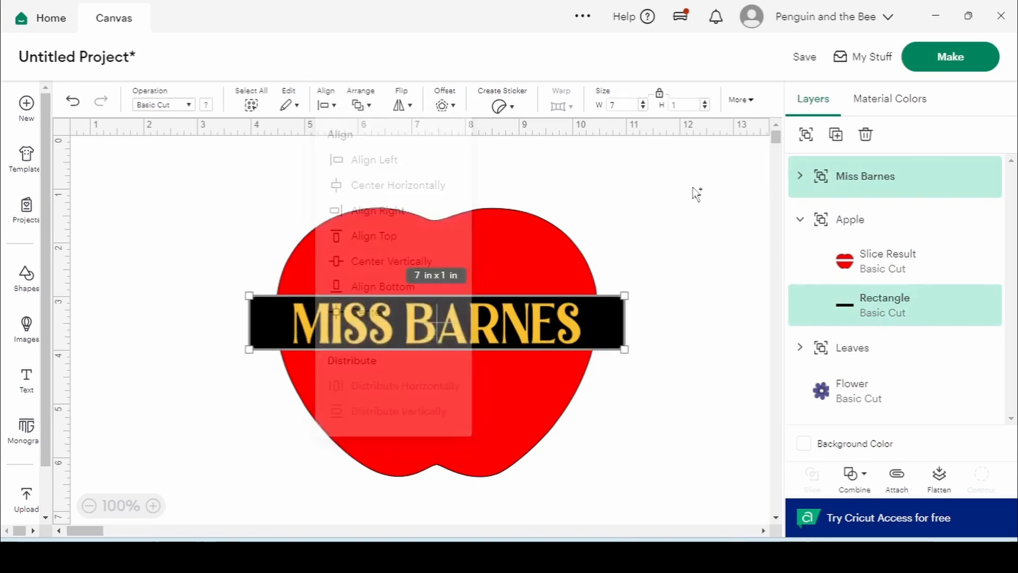
left_click(689, 194)
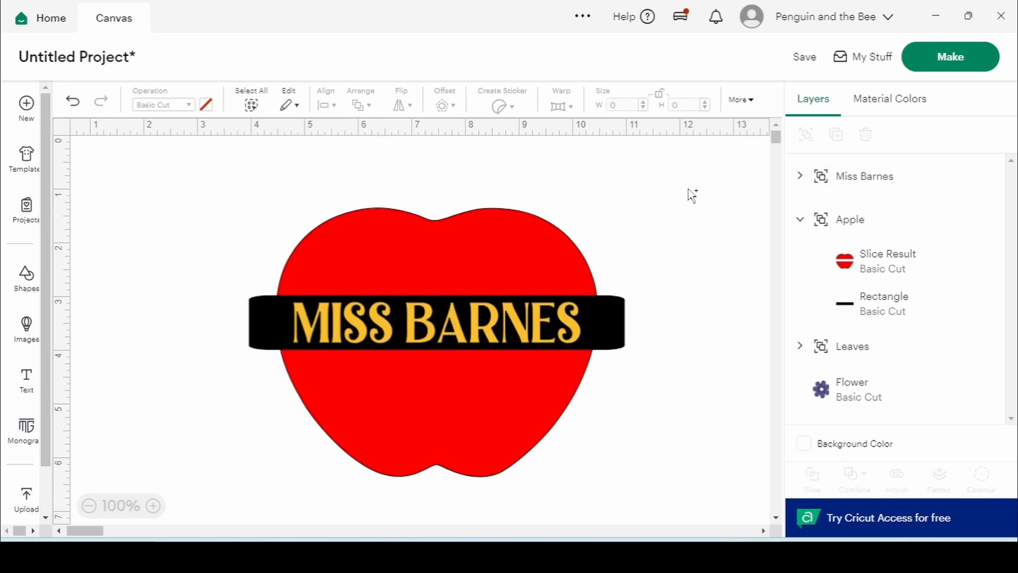
left_click(499, 262)
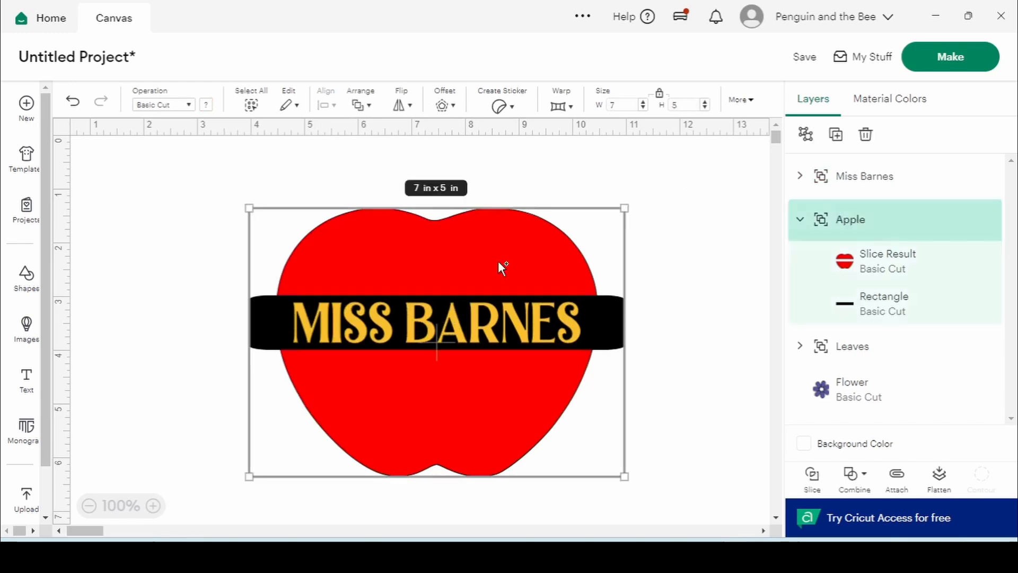
left_click(866, 187, "shift")
left_click(329, 108)
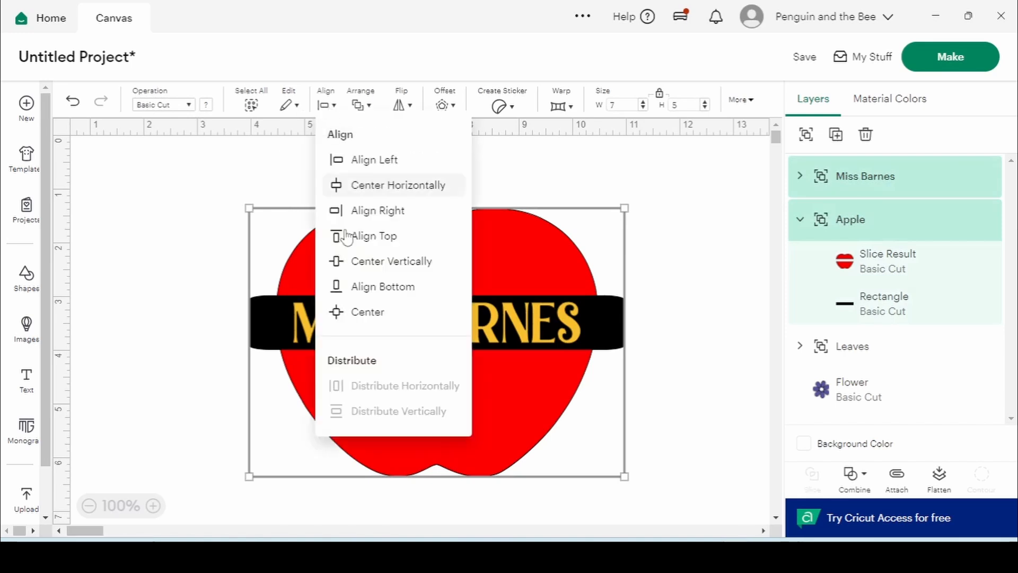
left_click(354, 310)
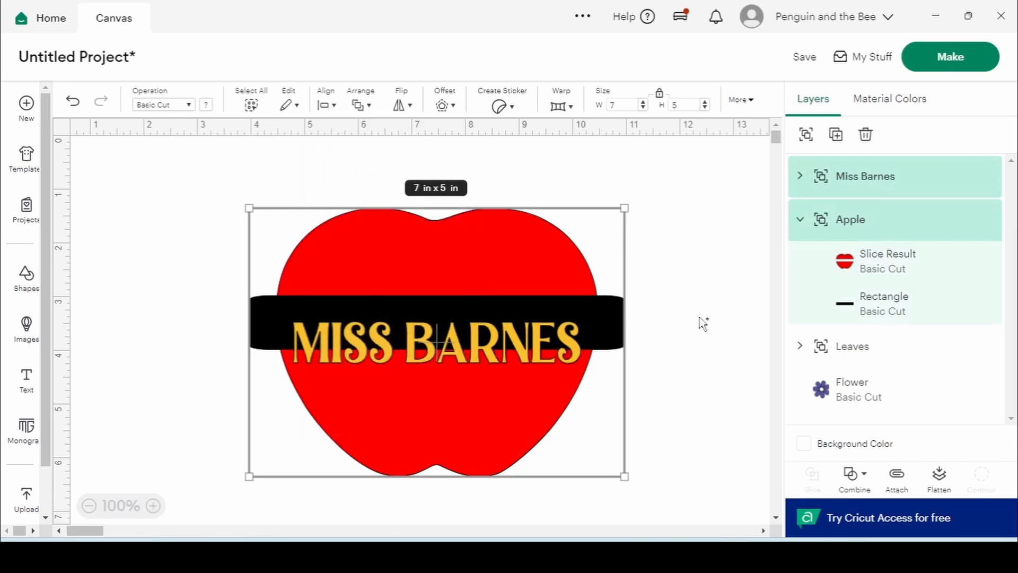
key("ctrl+z")
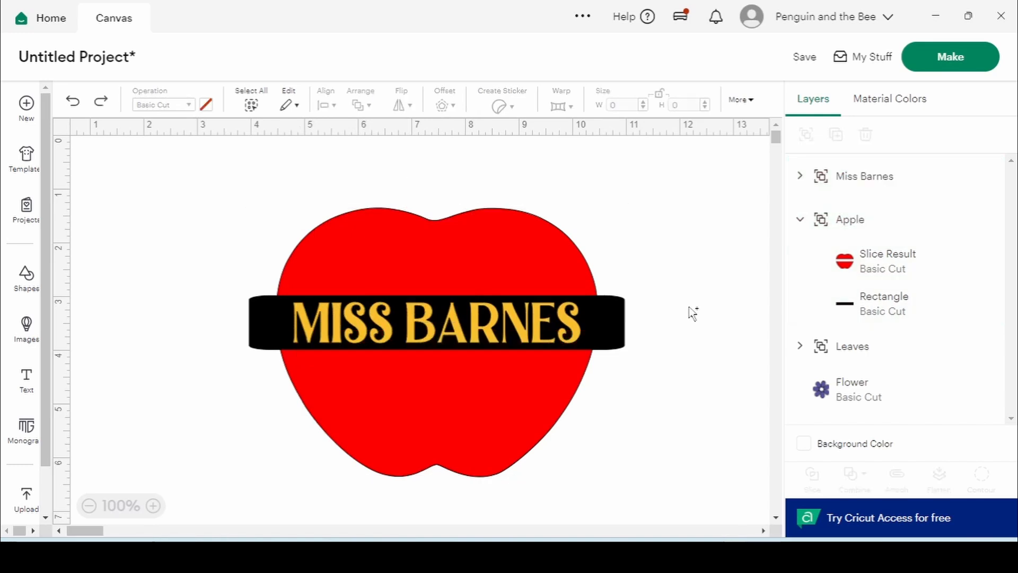
Undo grouping the name with the apple, then move the name layer into the Apple group
left_click(827, 178)
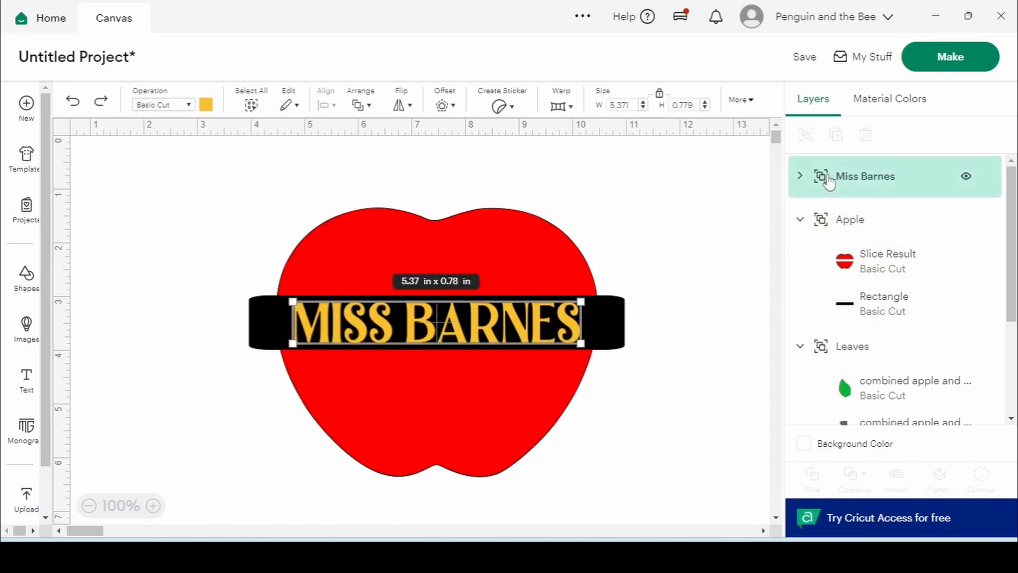
left_click(854, 235, "shift")
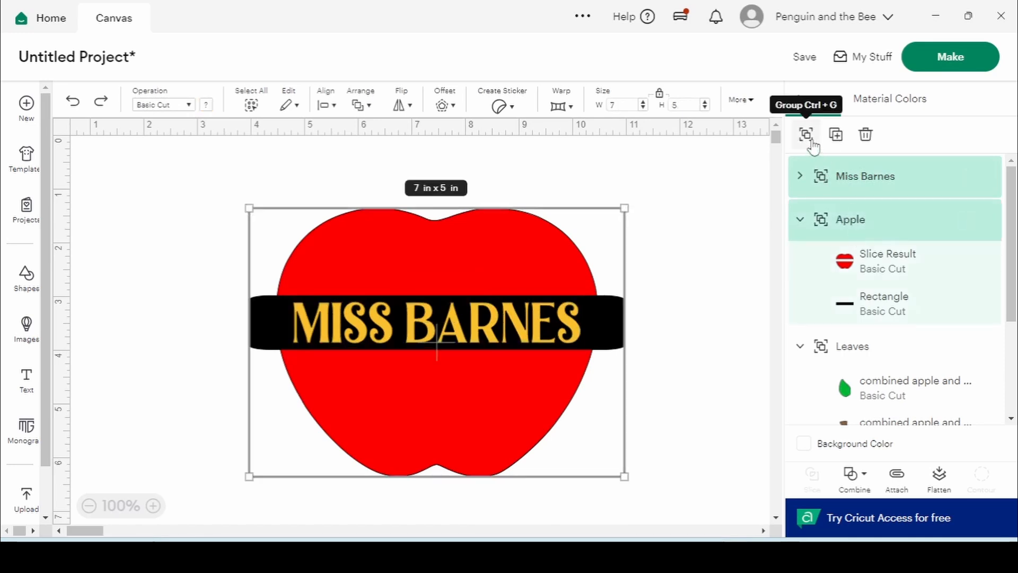
left_click(806, 134)
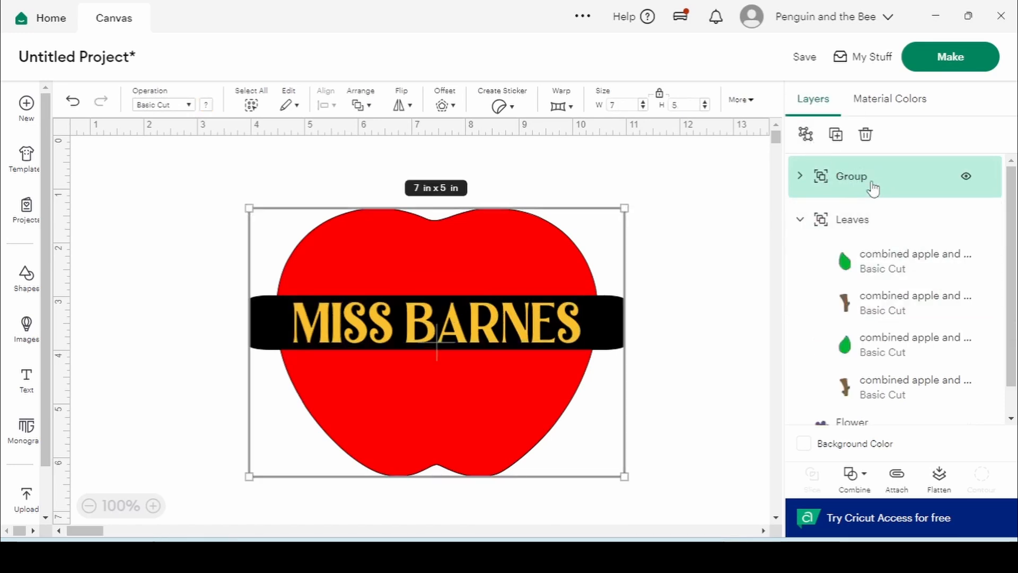
key("ctrl+z")
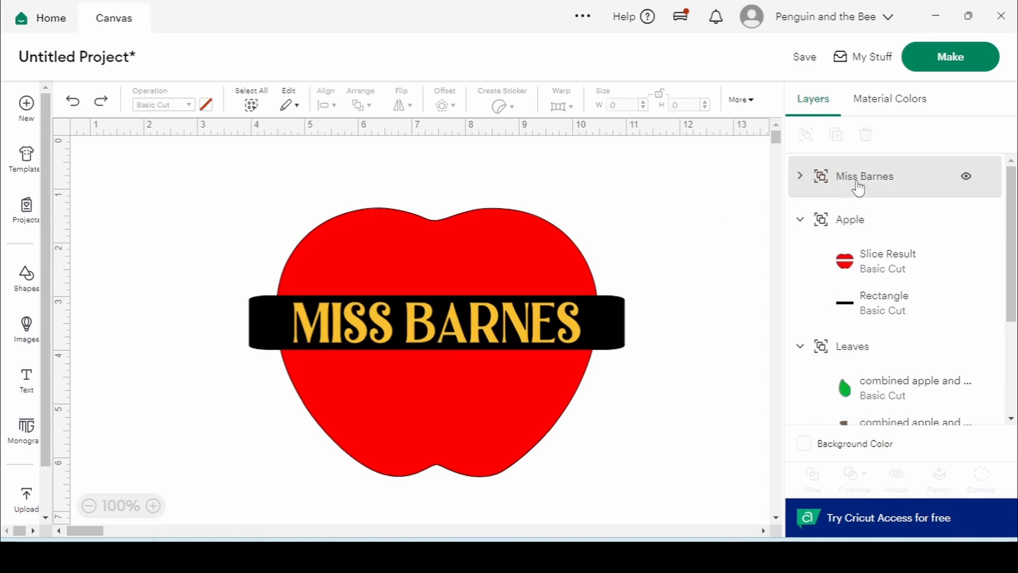
left_click_drag(859, 192, 860, 232)
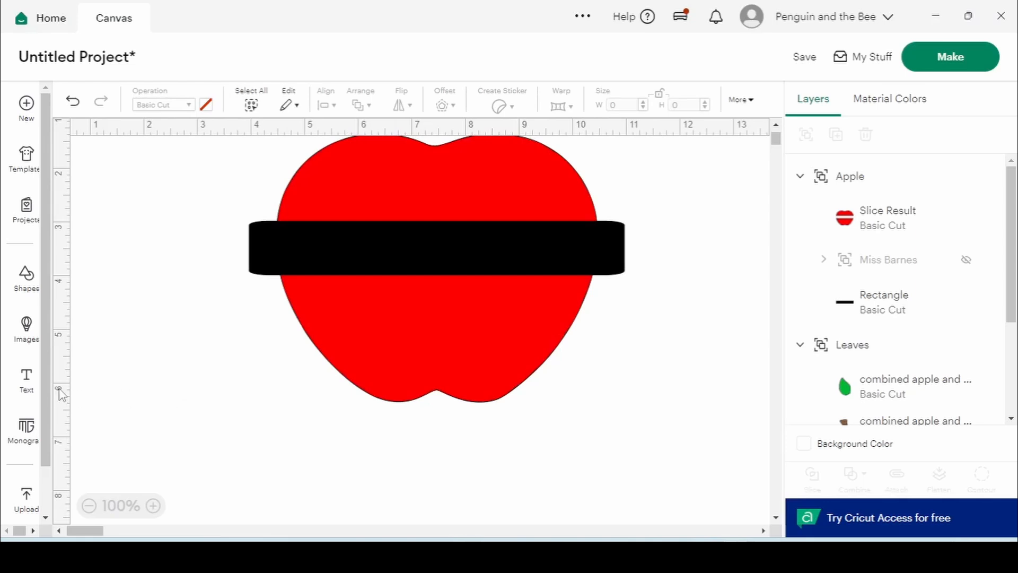
Add a new text object and type a new person's name into it
left_click(33, 389)
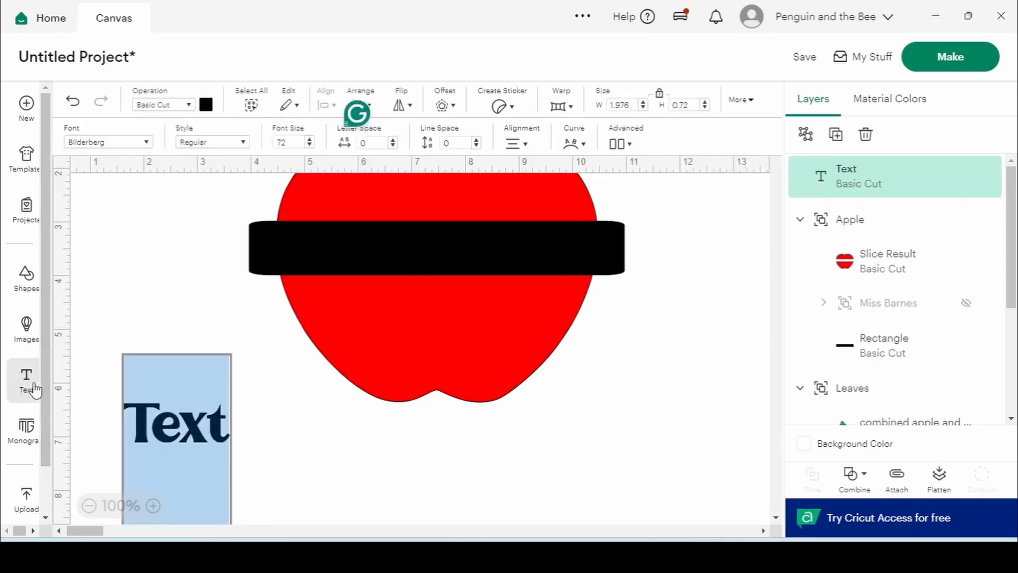
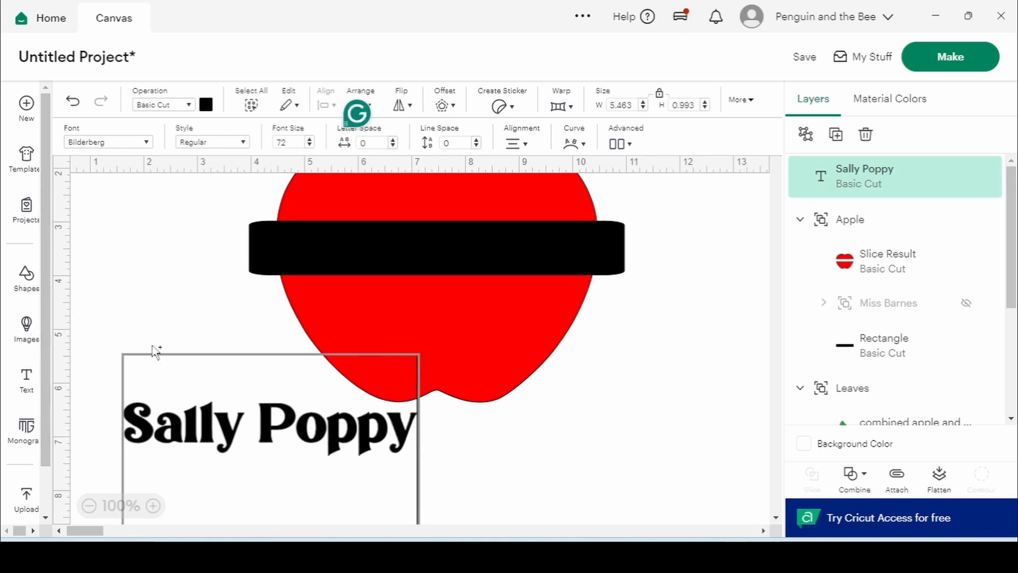
Move the new name text onto the black band and colour it yellow
left_click(169, 428)
left_click_drag(211, 438, 364, 249)
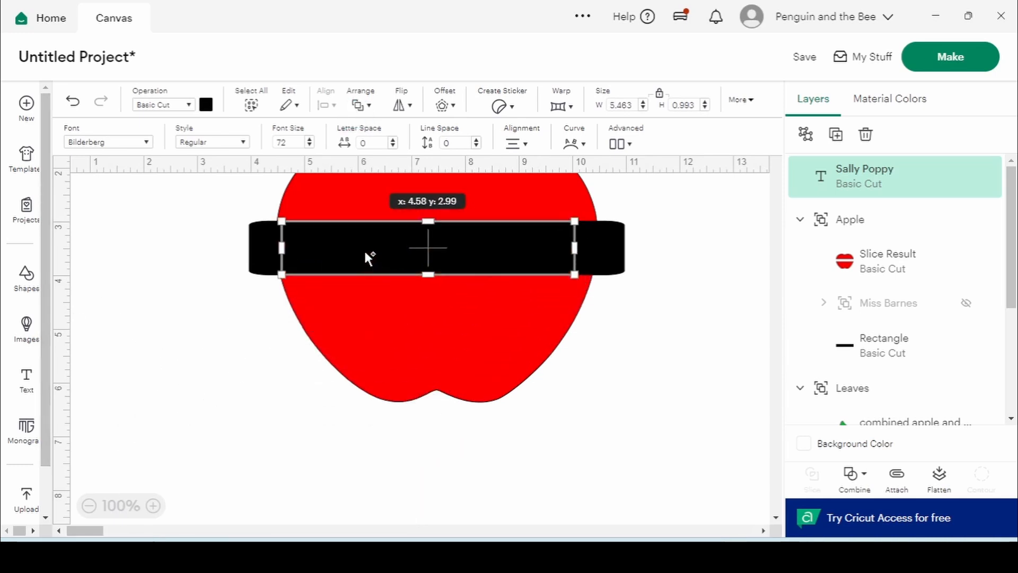
left_click(206, 104)
left_click(296, 171)
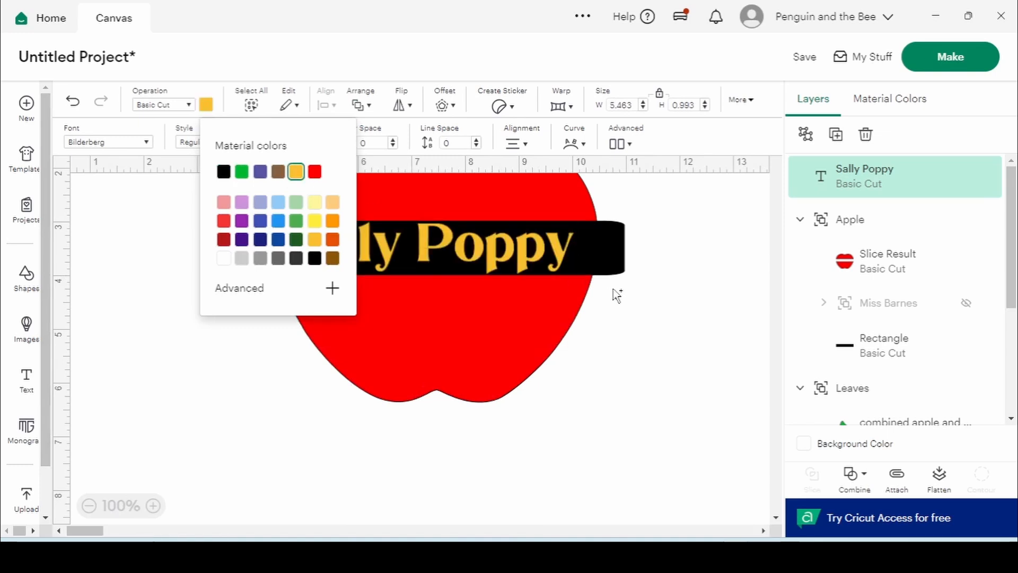
left_click(613, 290)
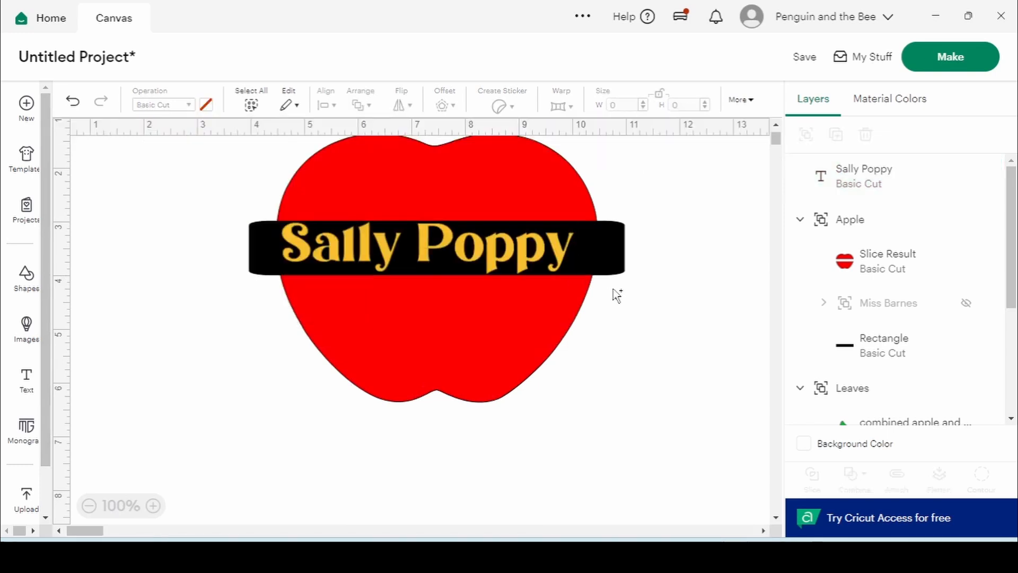
left_click(914, 173)
Ungroup the new name's letters and regroup them into one Group
right_click(912, 173)
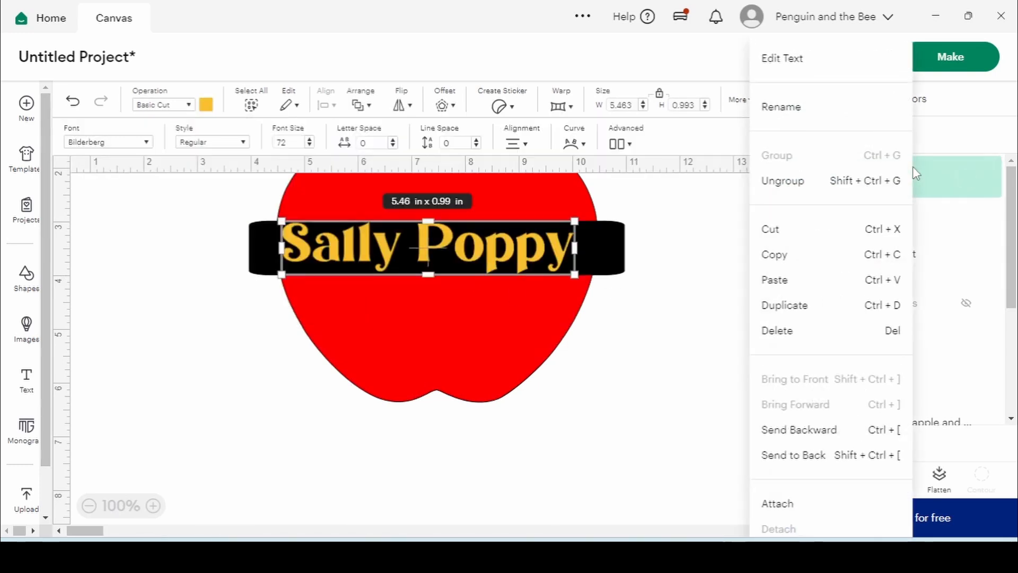
left_click(817, 182)
right_click(847, 186)
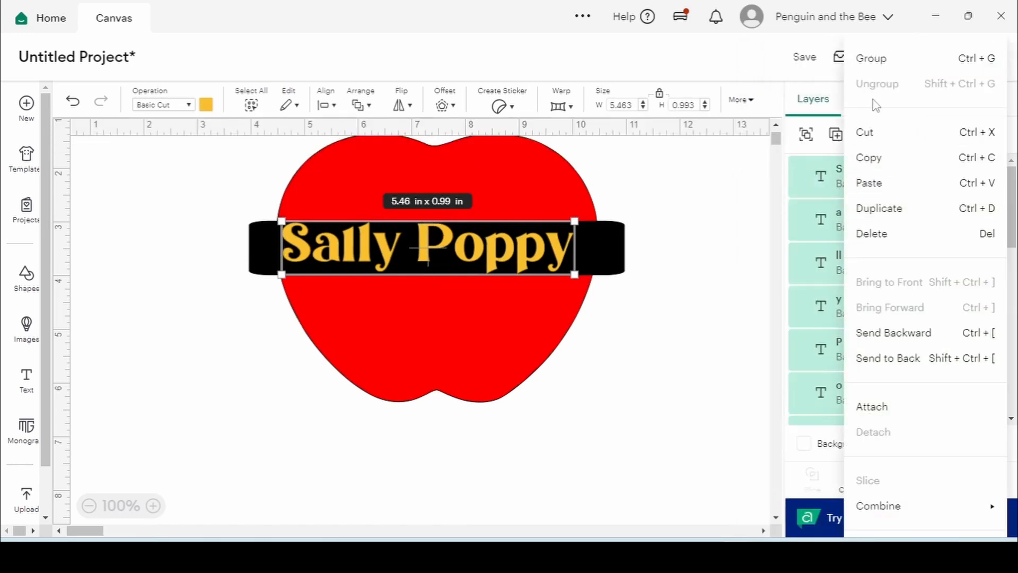
left_click(891, 56)
left_click(714, 179)
Unlock proportions and adjust the name to 5.45 × 0.84 in within the black band
left_click(530, 255)
left_click_drag(530, 254, 534, 259)
left_click(659, 94)
left_click_drag(581, 275, 580, 272)
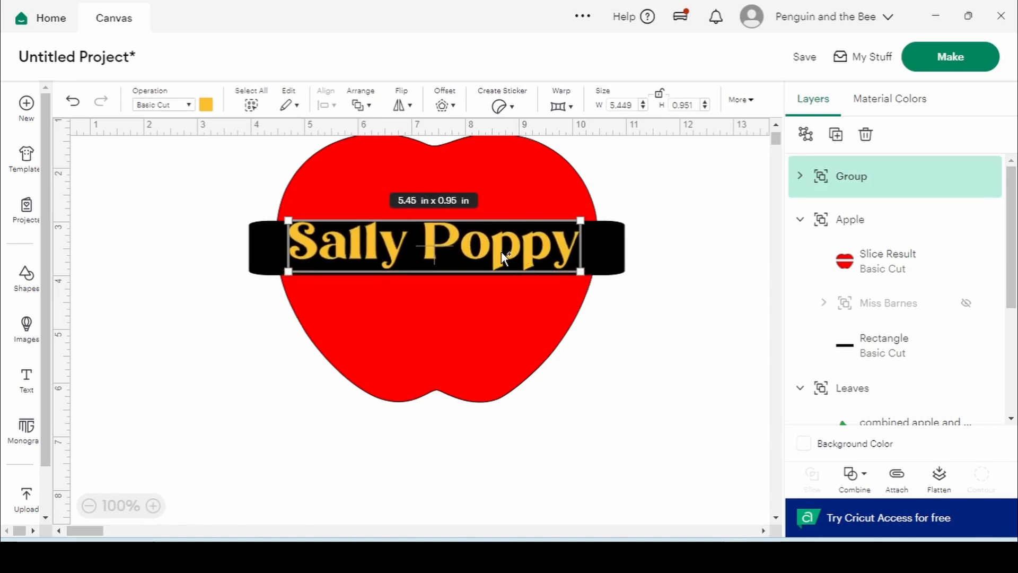
left_click_drag(501, 252, 502, 253)
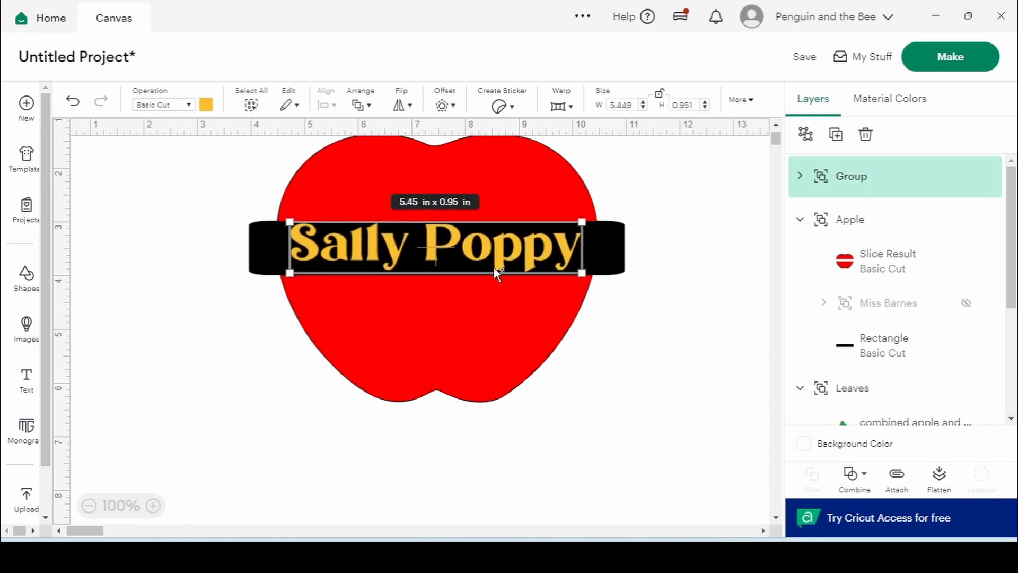
left_click(250, 316)
left_click(426, 243)
left_click_drag(457, 245, 458, 247)
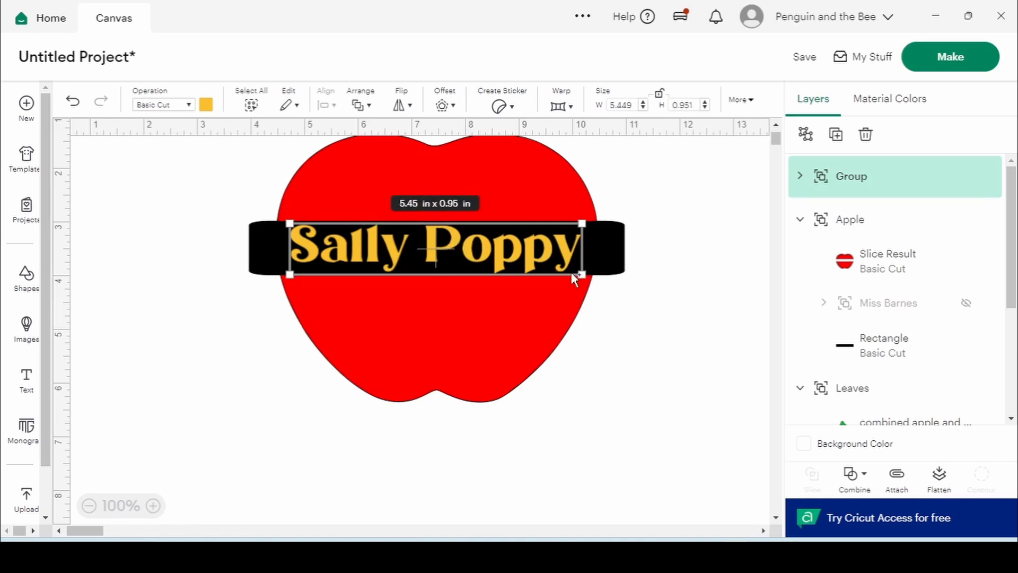
left_click_drag(582, 277, 568, 263)
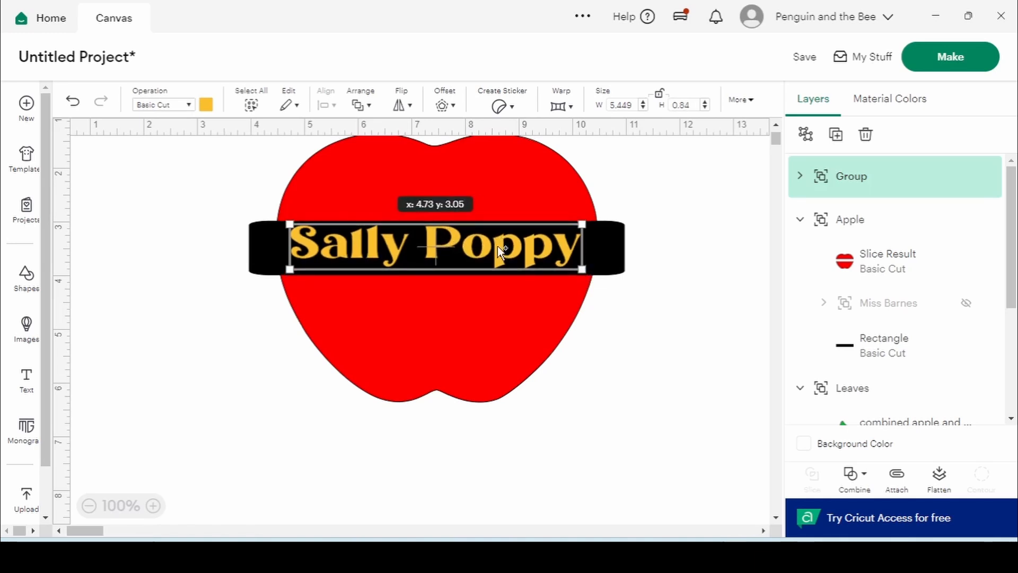
left_click(698, 268)
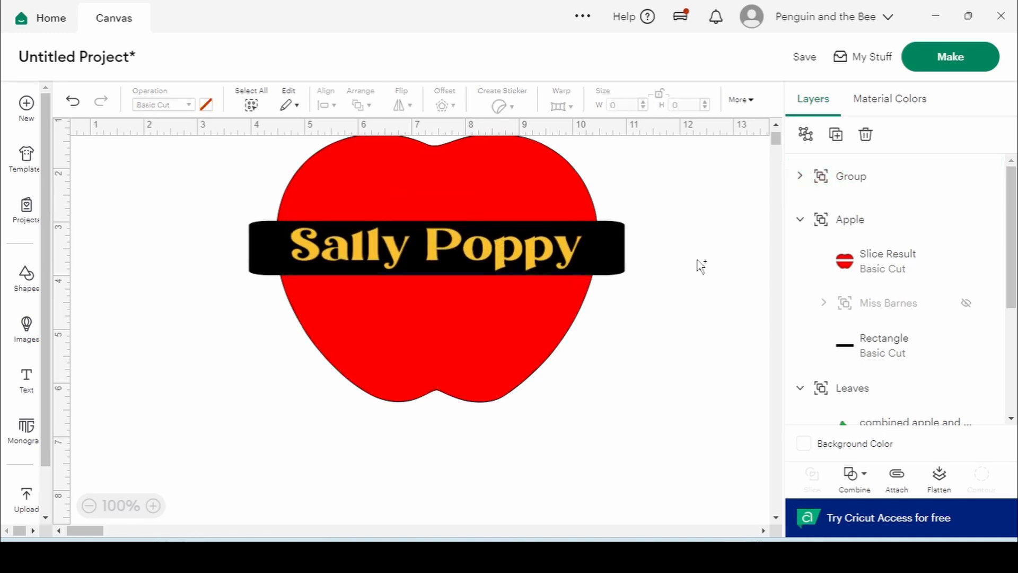
left_click(394, 255)
Stretch the new name taller to fill the band, then hide the original name and rectangle
left_click_drag(438, 220, 439, 215)
left_click_drag(437, 272, 438, 282)
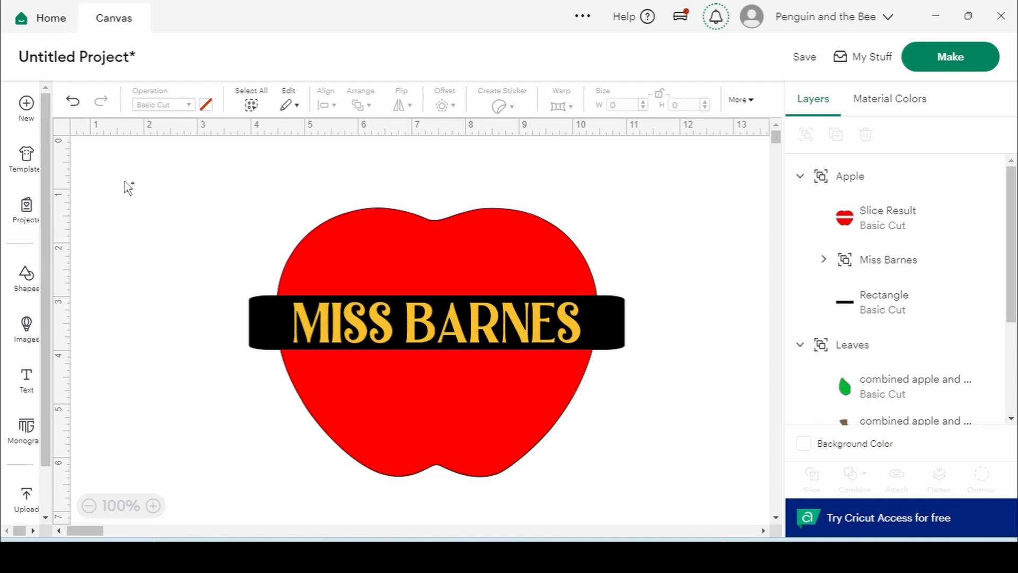
left_click(966, 261)
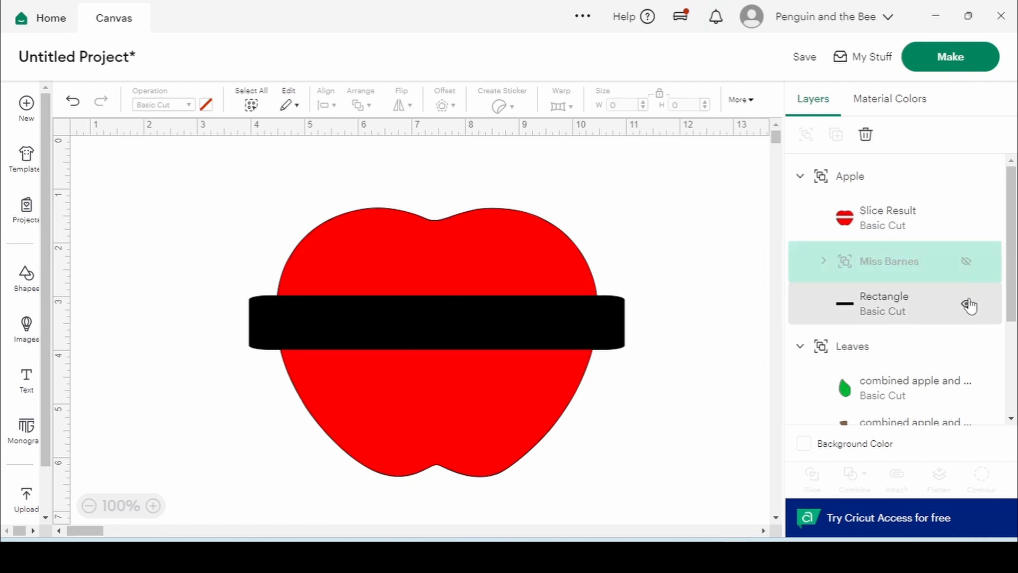
left_click(966, 303)
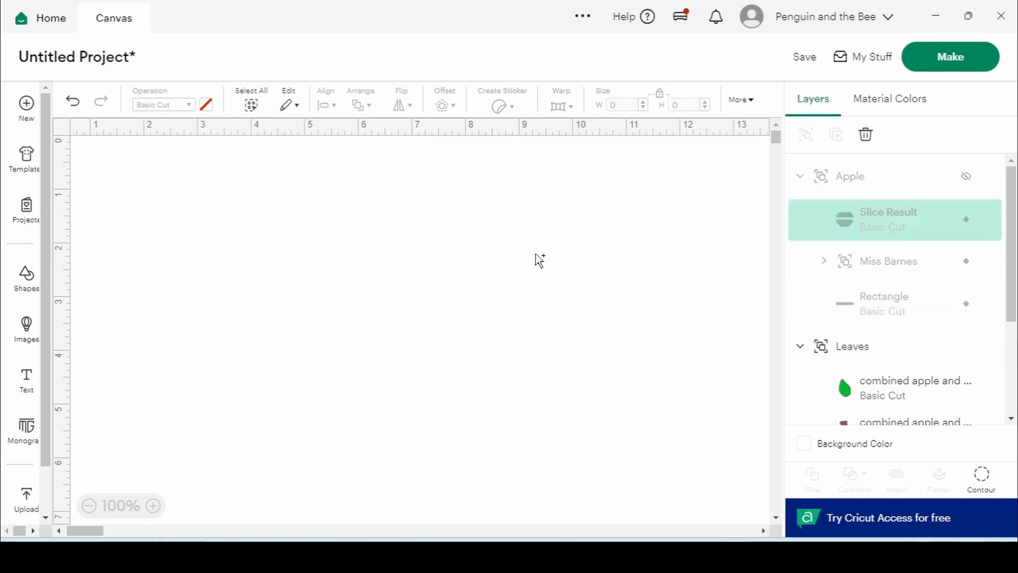
Add a square from Shapes and stretch it into a 7.56 × 0.96 in black bar
left_click(24, 277)
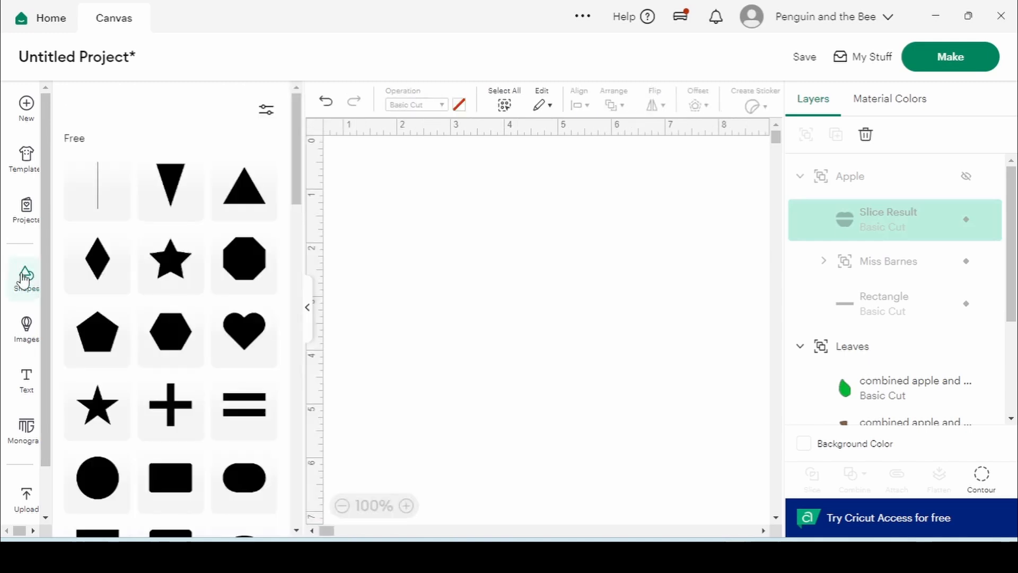
left_click(174, 484)
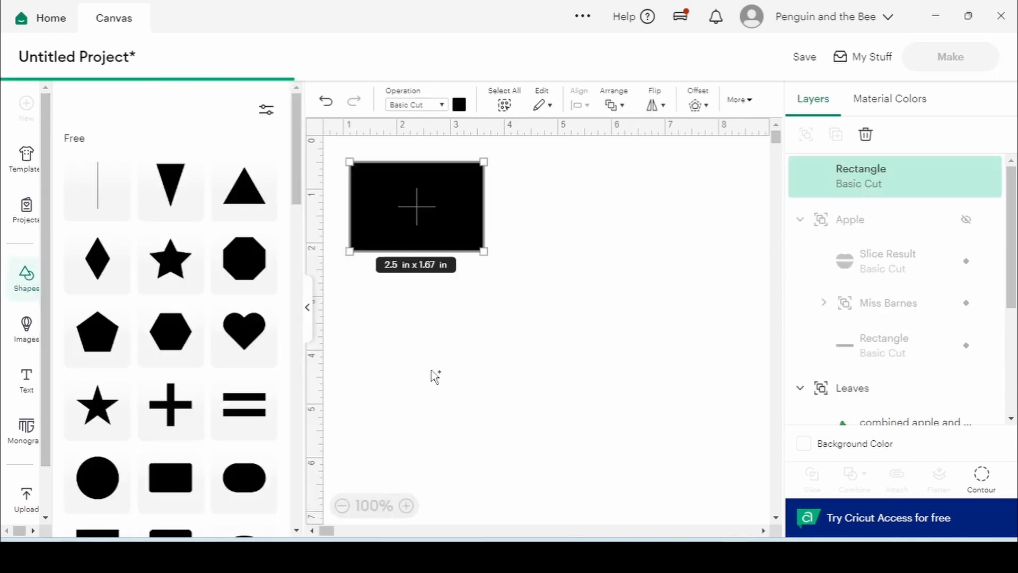
left_click(498, 320)
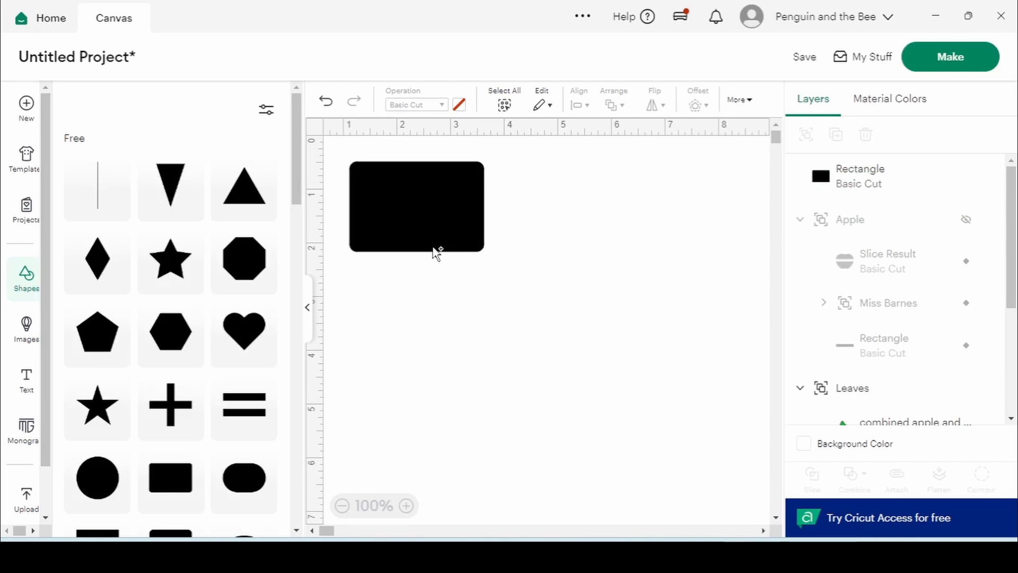
left_click(311, 314)
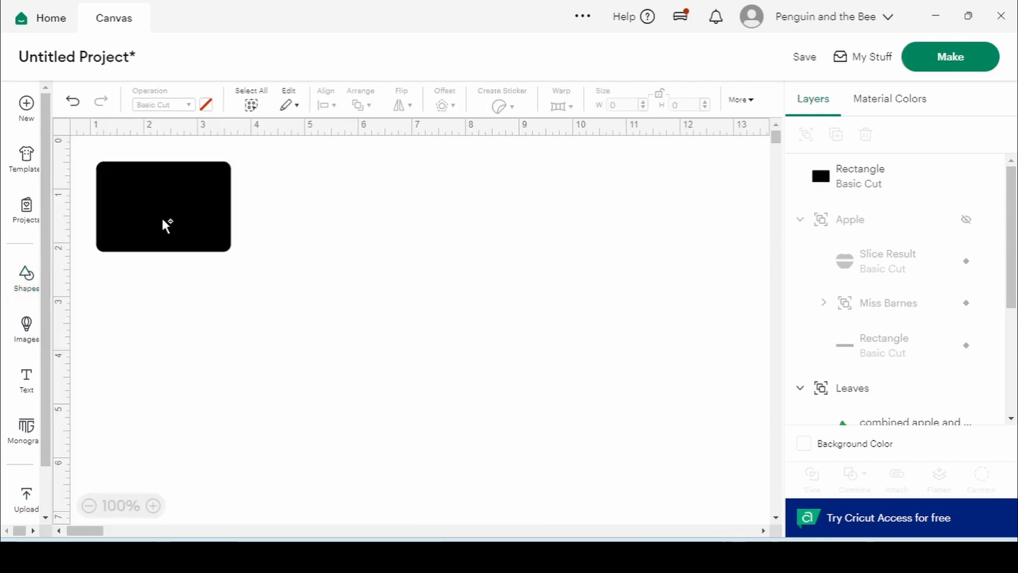
key("ctrl+z")
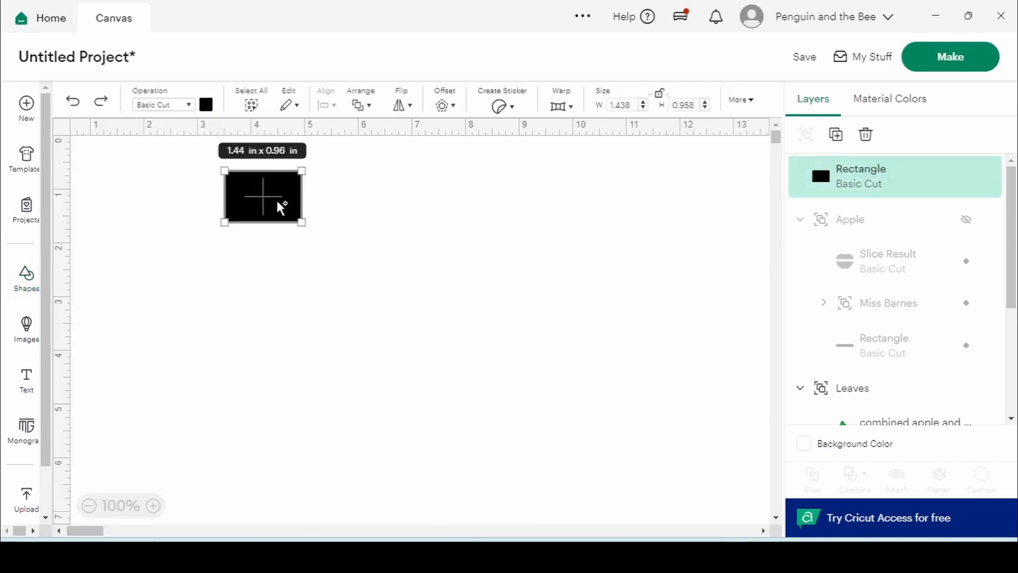
left_click_drag(305, 198, 629, 221)
left_click(552, 267)
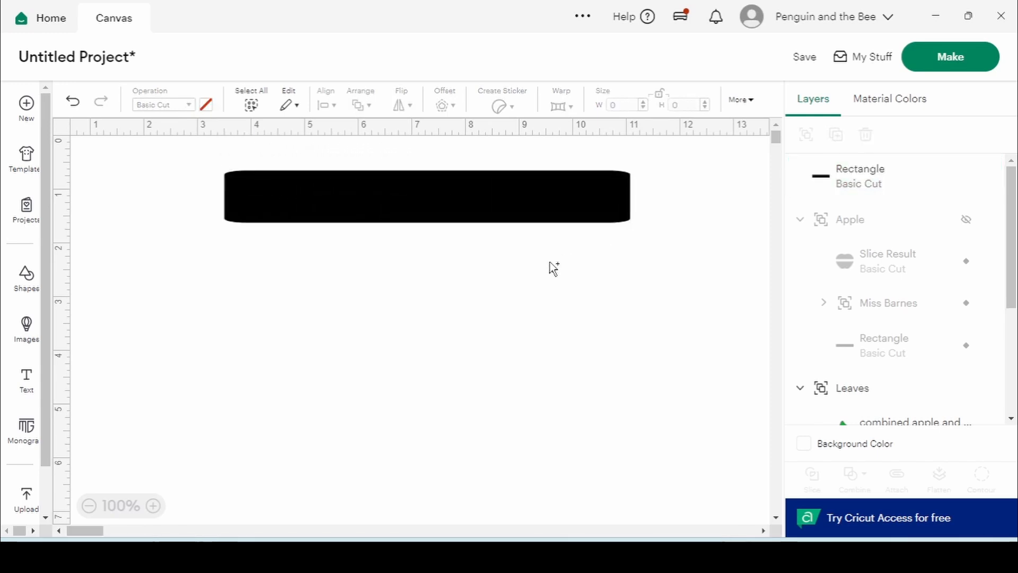
left_click(225, 177)
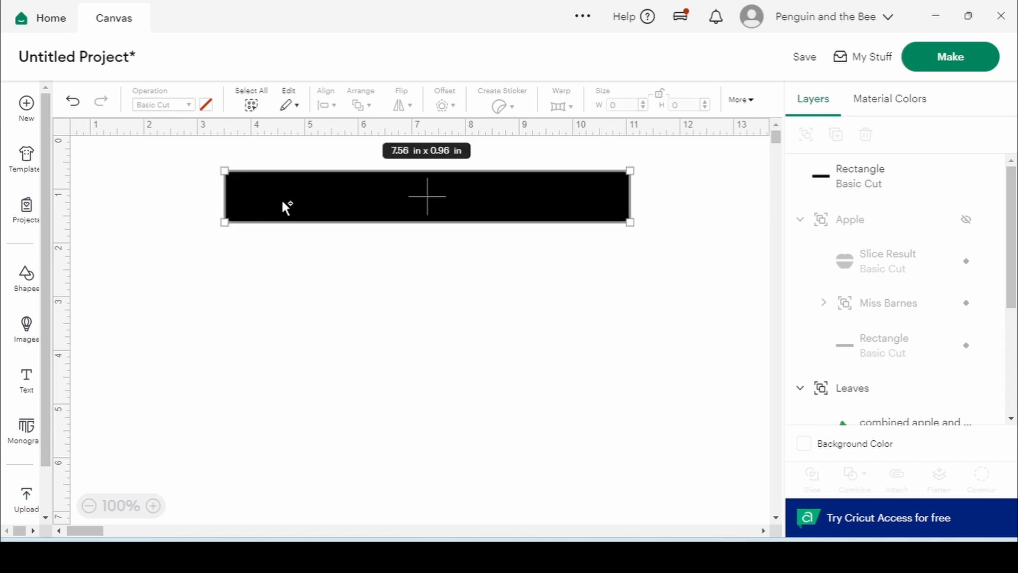
left_click(19, 277)
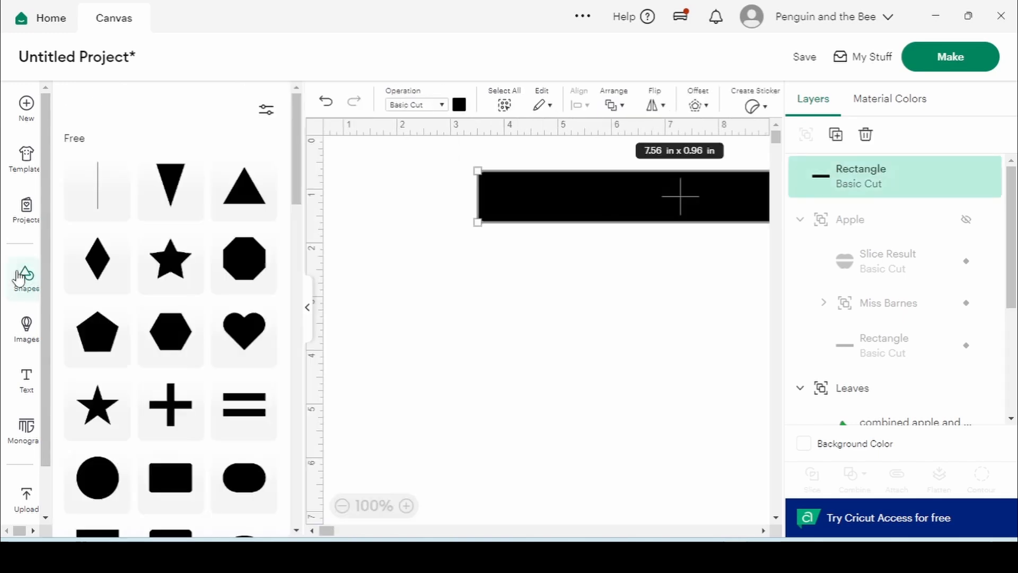
Add a score line below the bar and rotate it 90°
left_click(105, 196)
left_click(307, 311)
left_click_drag(123, 227, 388, 327)
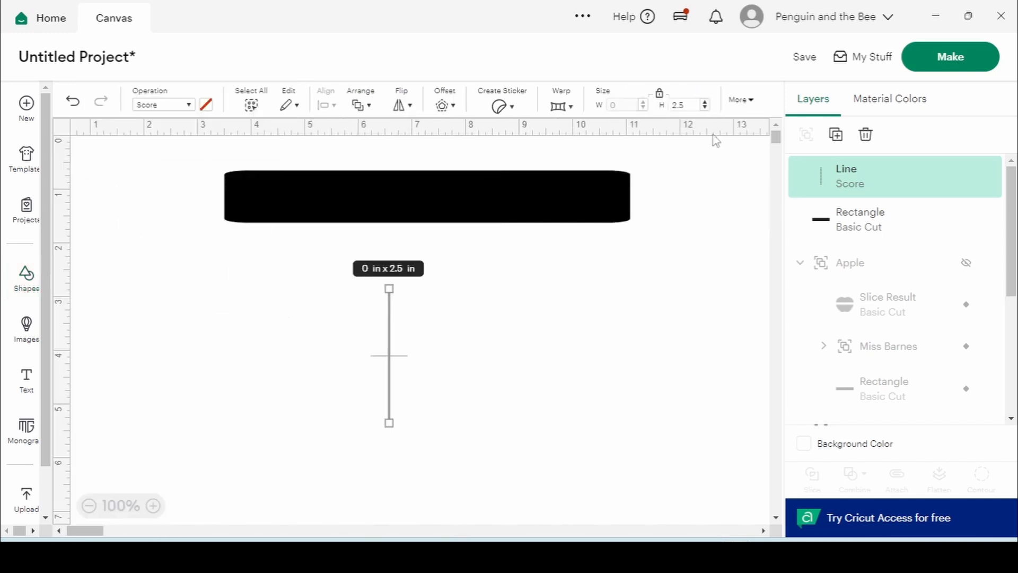
left_click(754, 100)
left_click(678, 143)
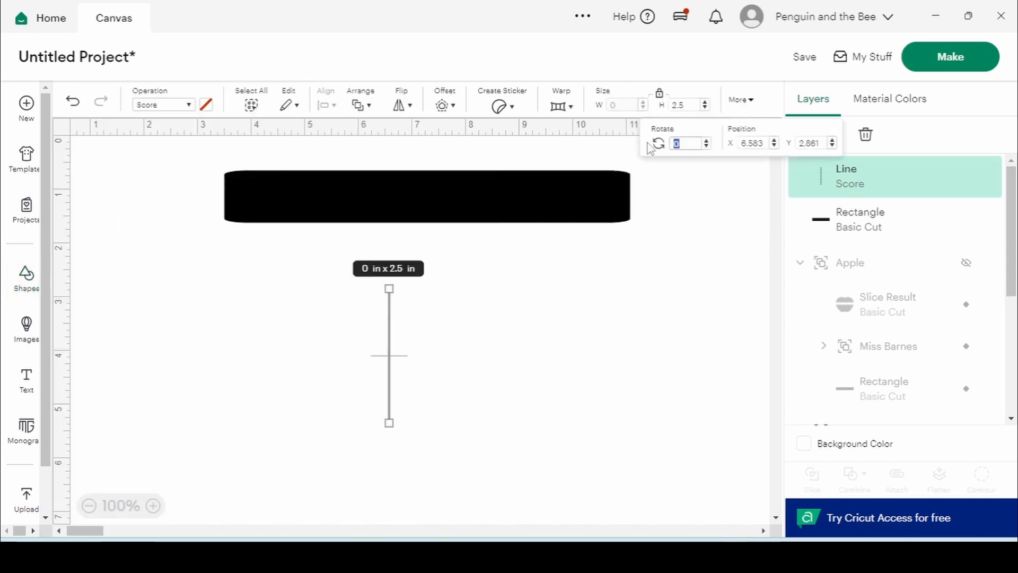
type("90")
key("Return")
left_click(501, 302)
left_click(421, 359)
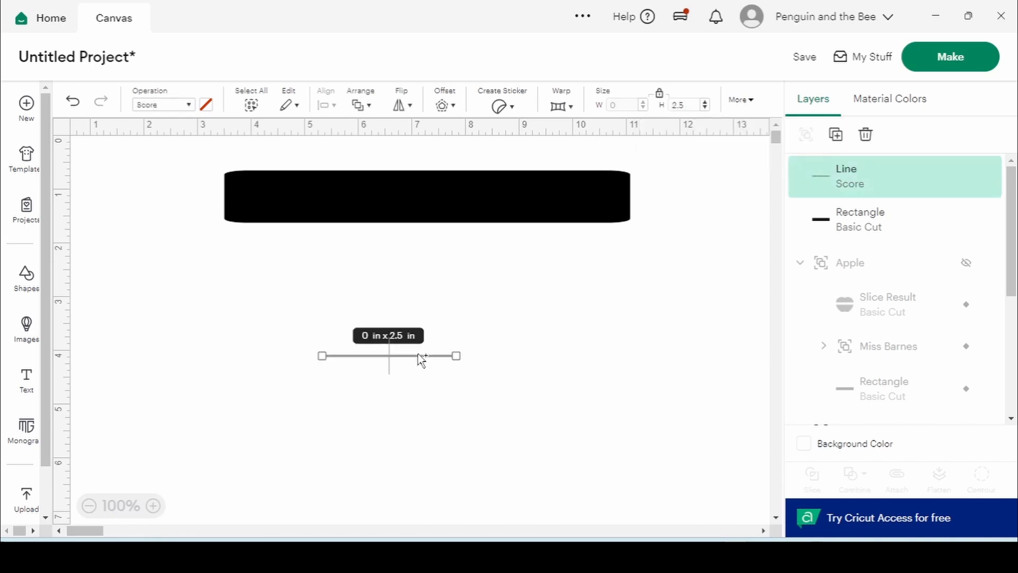
Surround the score line with two nested rounded 0.25 in offset outlines
left_click(453, 106)
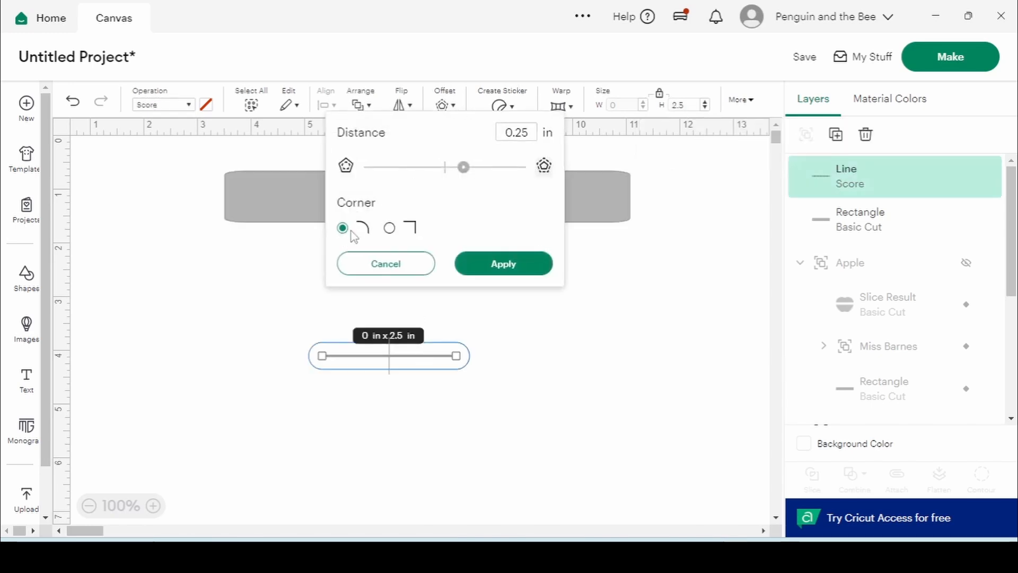
left_click(500, 268)
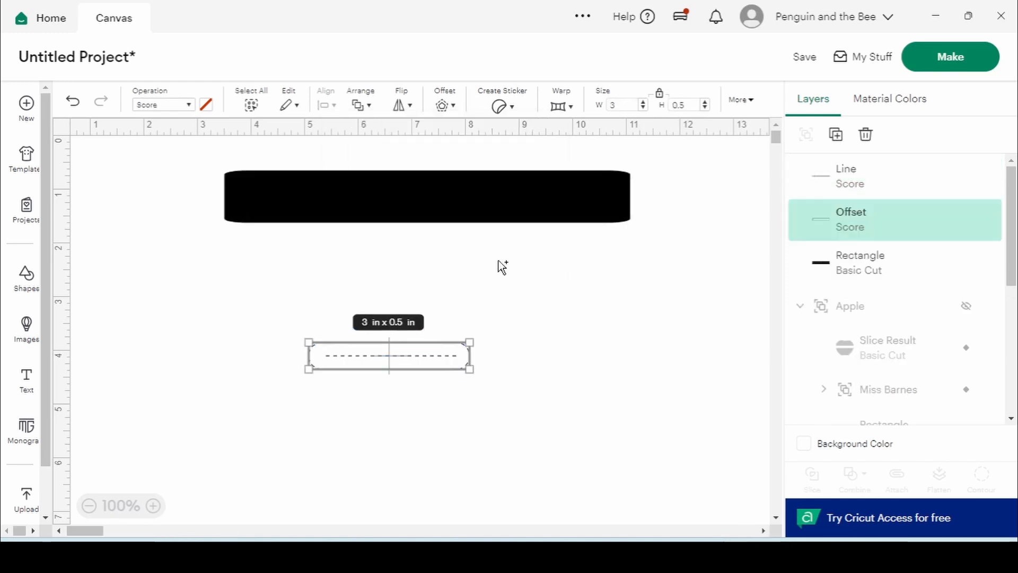
left_click(456, 109)
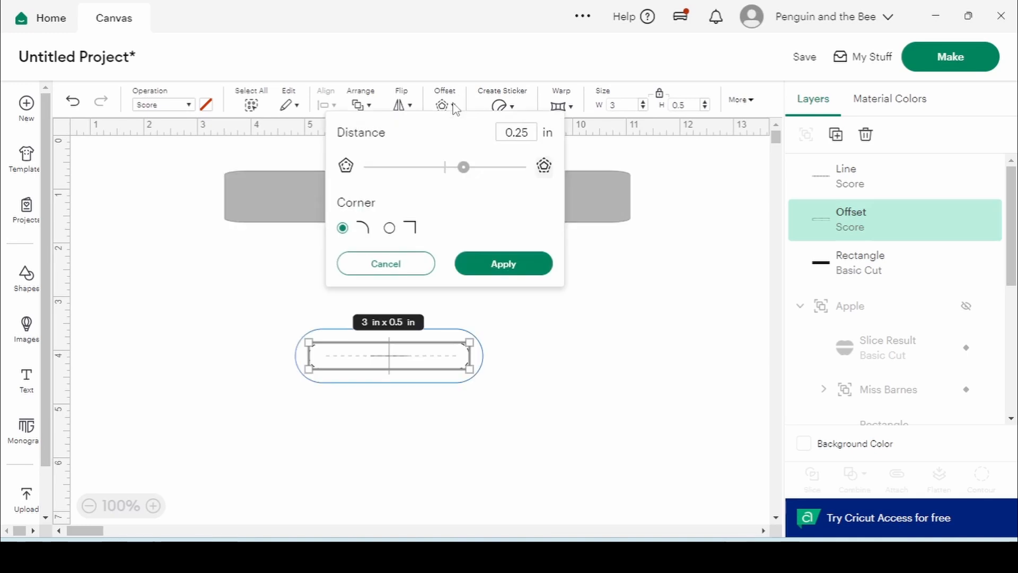
left_click(482, 261)
left_click(675, 334)
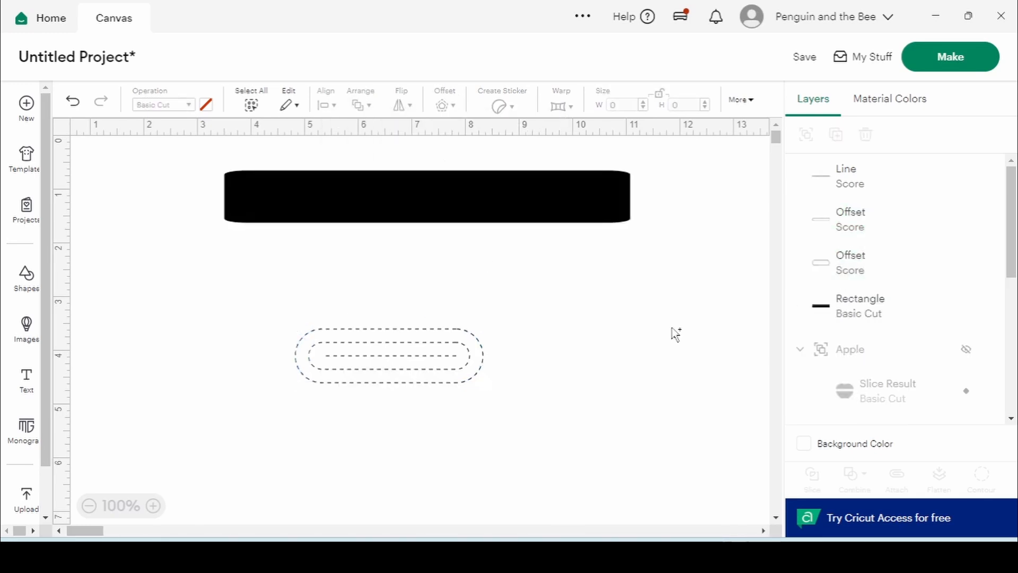
Weld the score line and both offset outlines into one Basic Cut shape
left_click_drag(271, 306, 548, 435)
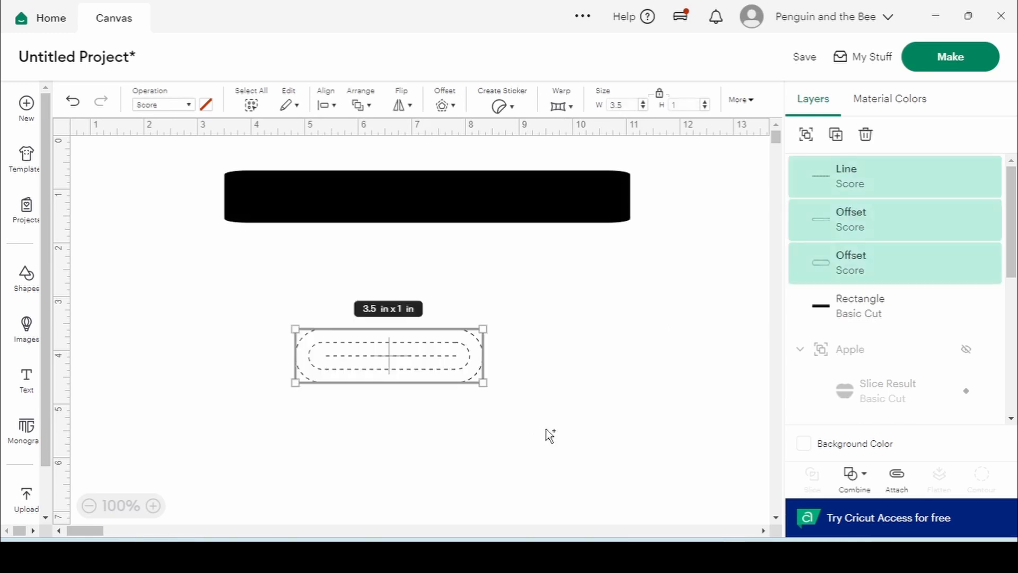
left_click(852, 474)
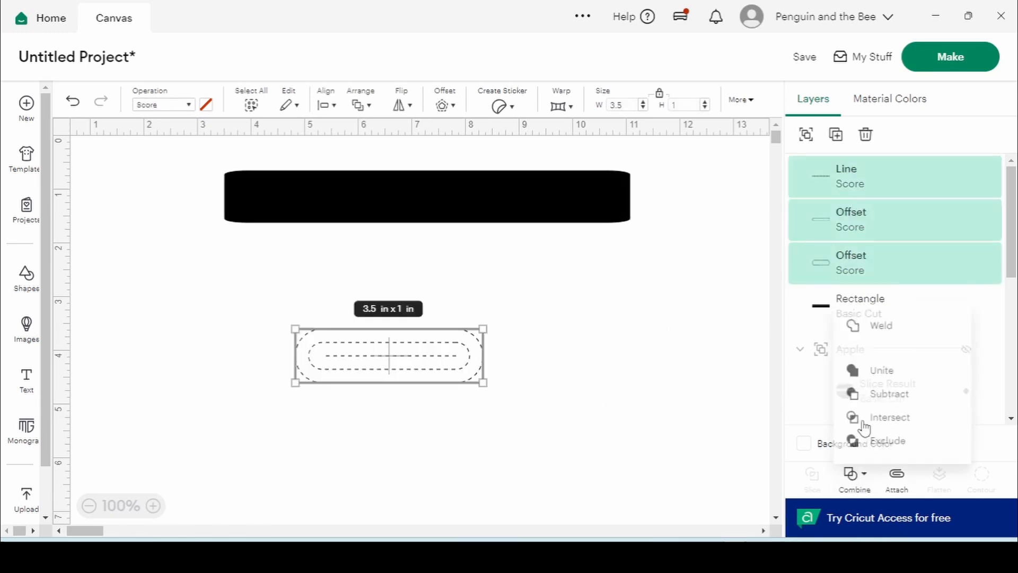
left_click(871, 320)
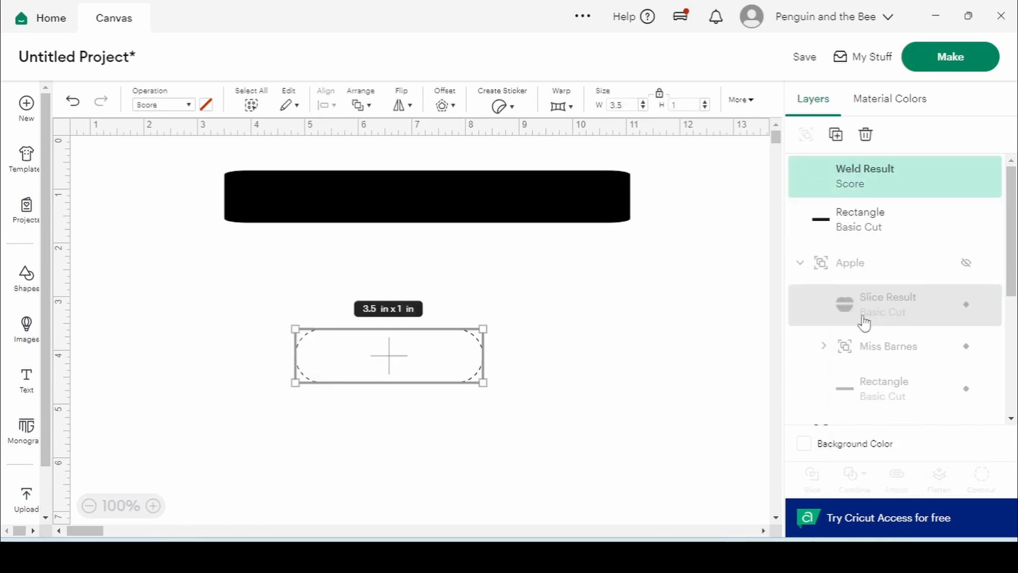
left_click(187, 106)
left_click(181, 160)
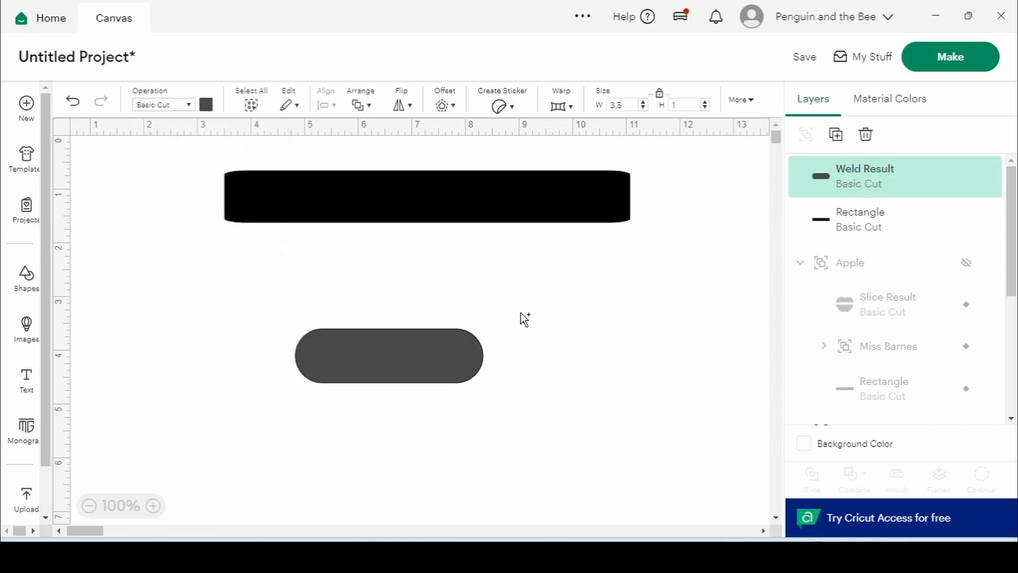
Resize the grey welded shape to about 7.61 × 1.33 in beneath the black bar
left_click(436, 342)
left_click_drag(482, 353, 728, 361)
left_click_drag(686, 358, 735, 334)
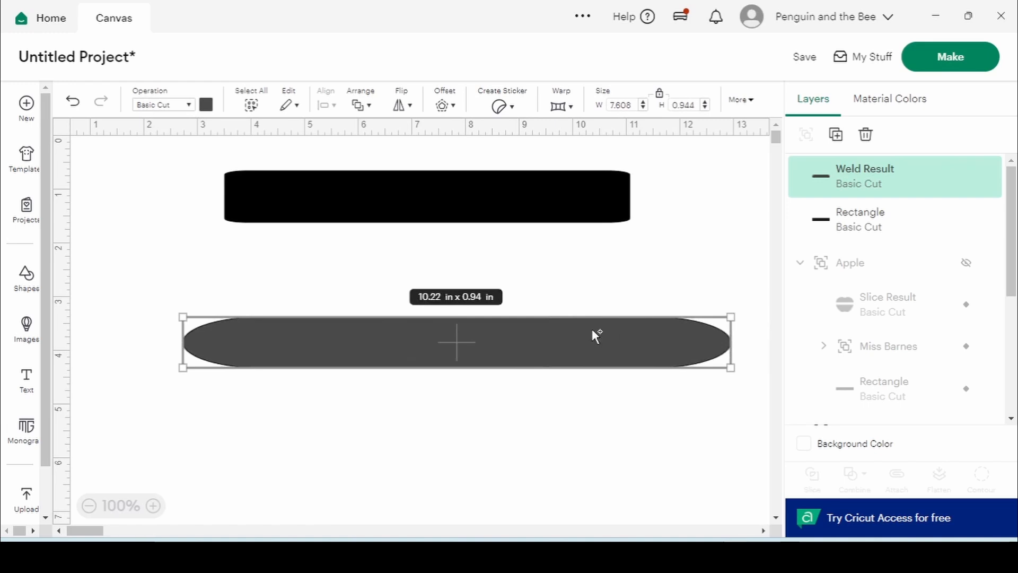
left_click(660, 96)
left_click_drag(456, 374, 415, 440)
left_click(455, 364)
left_click(194, 330)
left_click_drag(461, 396, 440, 306)
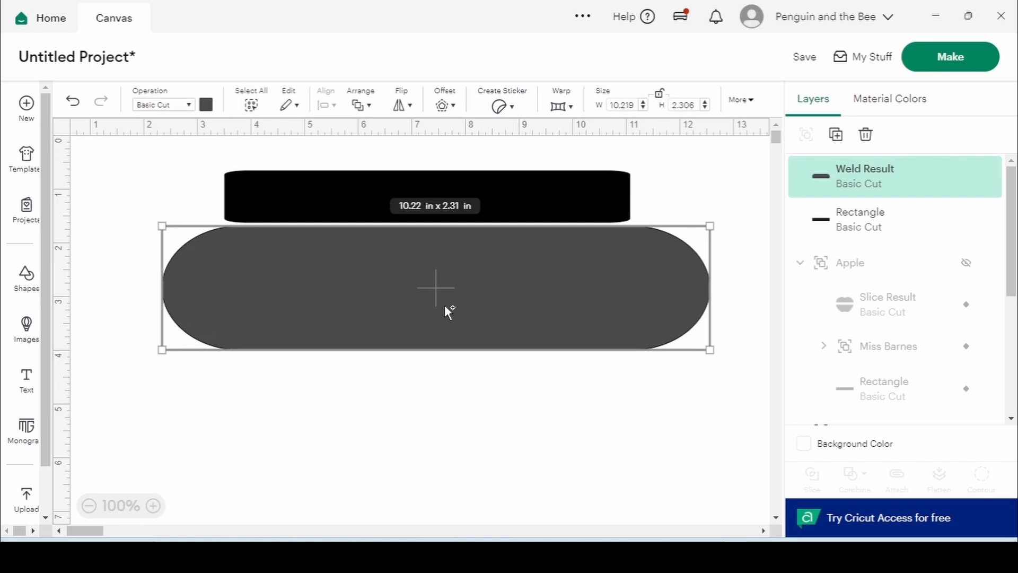
left_click_drag(709, 297, 637, 298)
left_click_drag(165, 293, 231, 291)
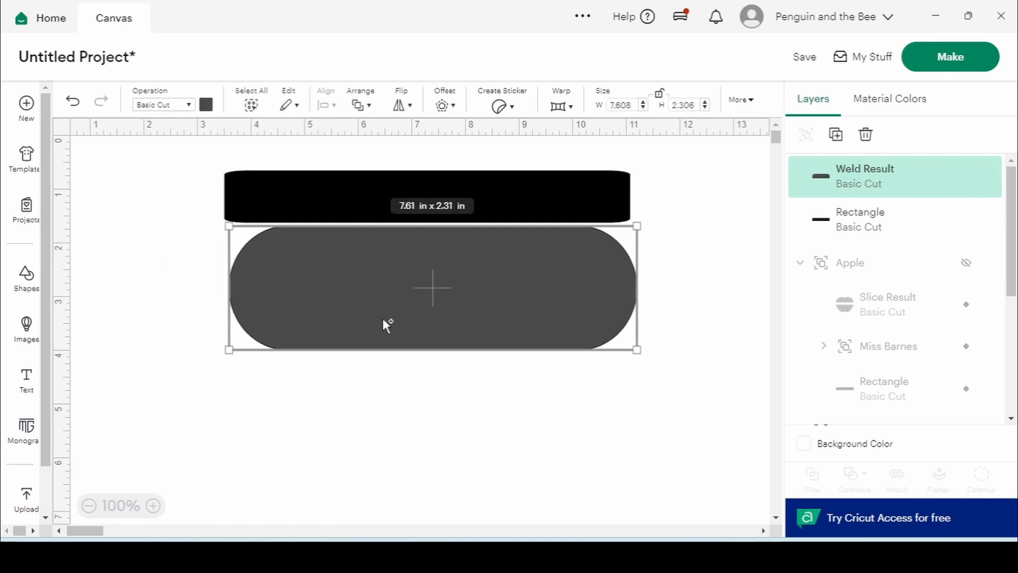
left_click_drag(417, 352, 412, 299)
left_click(419, 352)
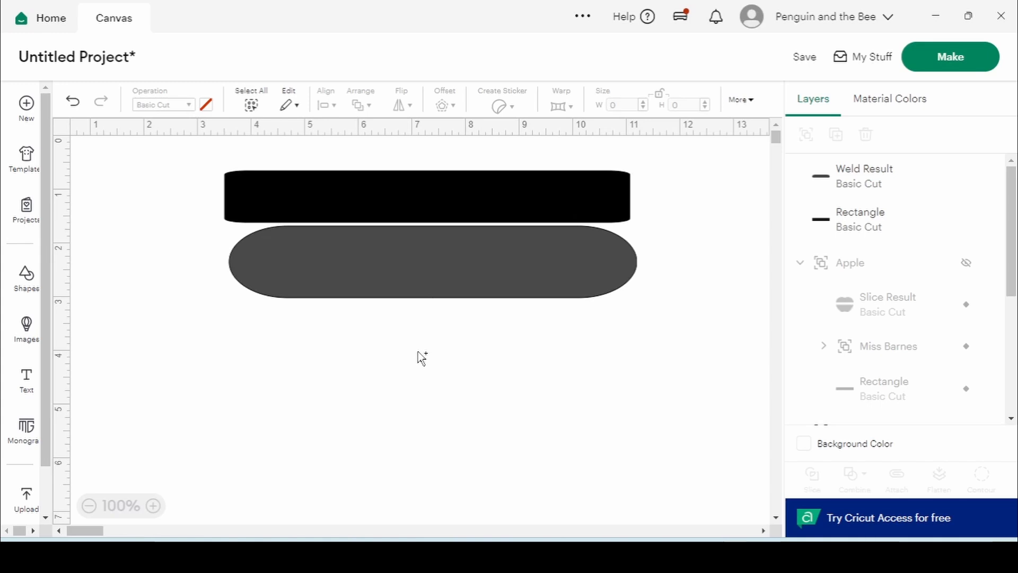
Delete the black bar and the grey welded shape
left_click(271, 208)
left_click(301, 236, "shift")
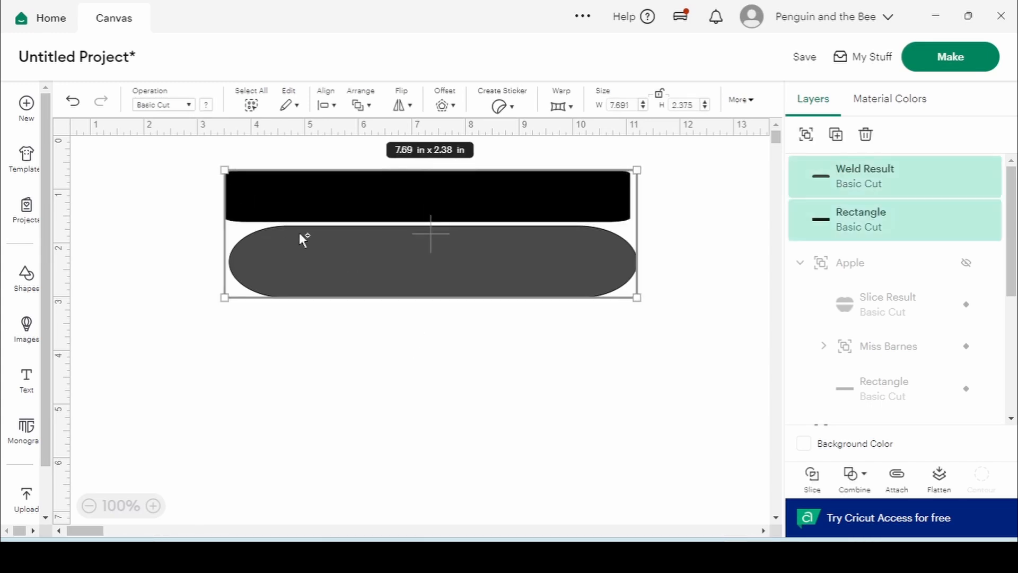
key("Delete")
Add a 2 in circle and a 2 in square from the Shapes library
left_click(29, 281)
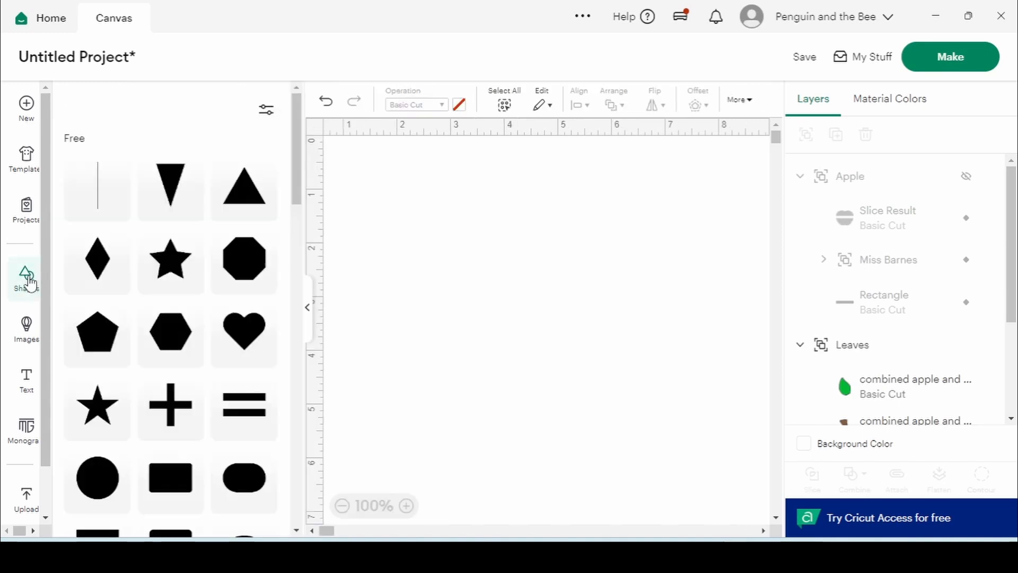
left_click(97, 473)
scroll(137, 435, "down", 3)
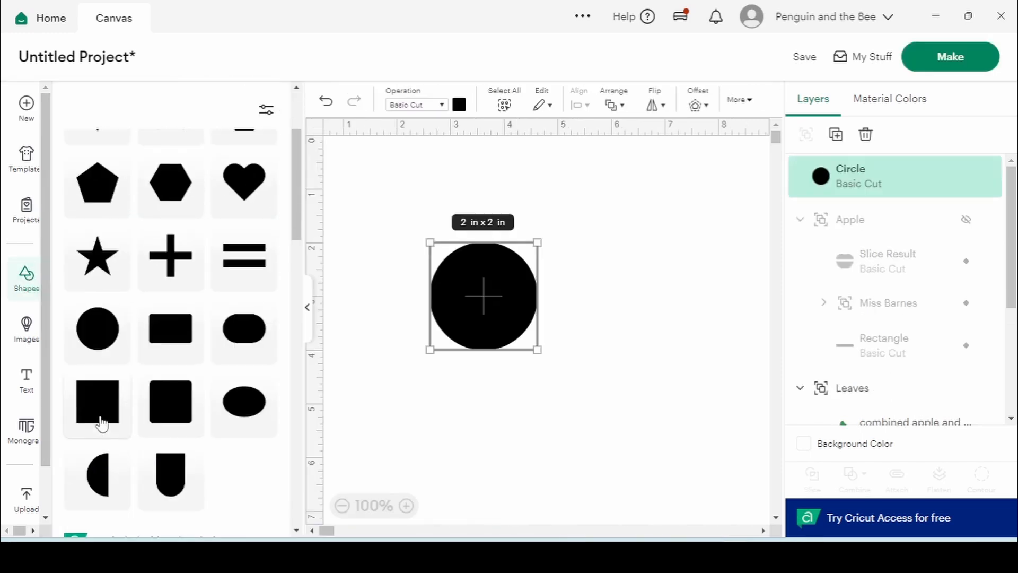
left_click(100, 419)
left_click(618, 300)
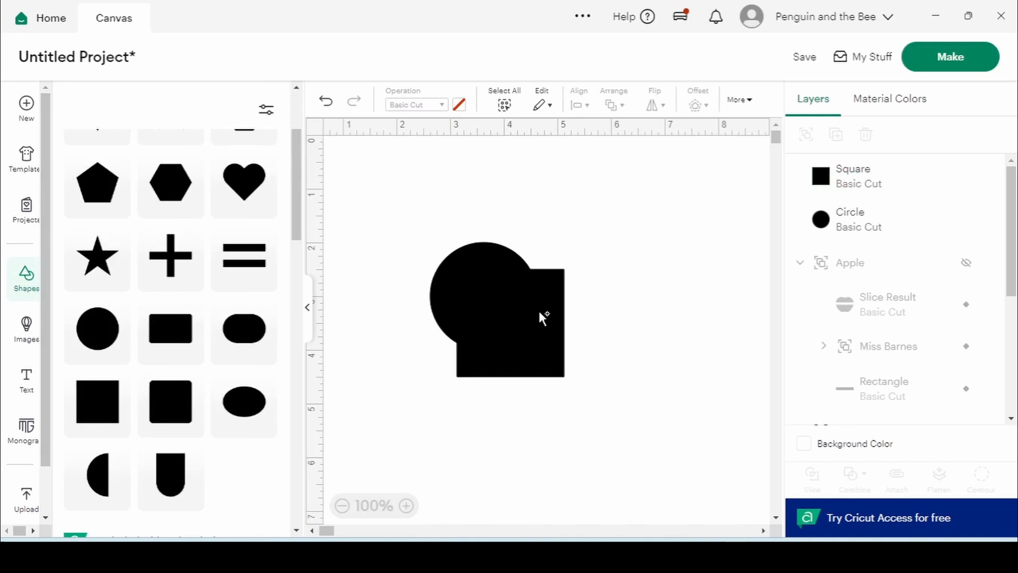
Separate them, with the circle at the top-left and the square near the centre
left_click(307, 307)
left_click_drag(316, 327, 469, 356)
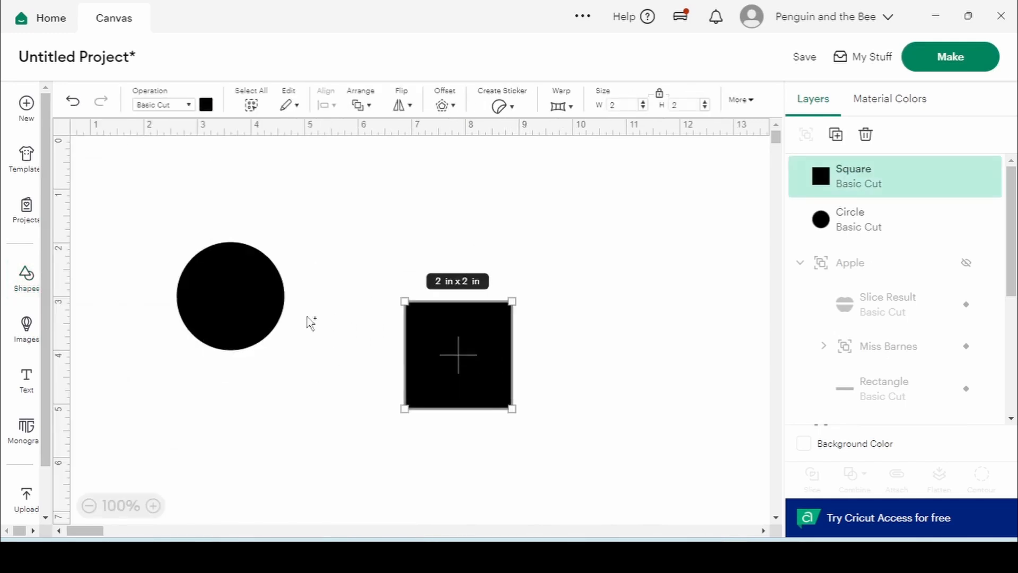
left_click_drag(216, 307, 144, 216)
left_click_drag(454, 328, 407, 322)
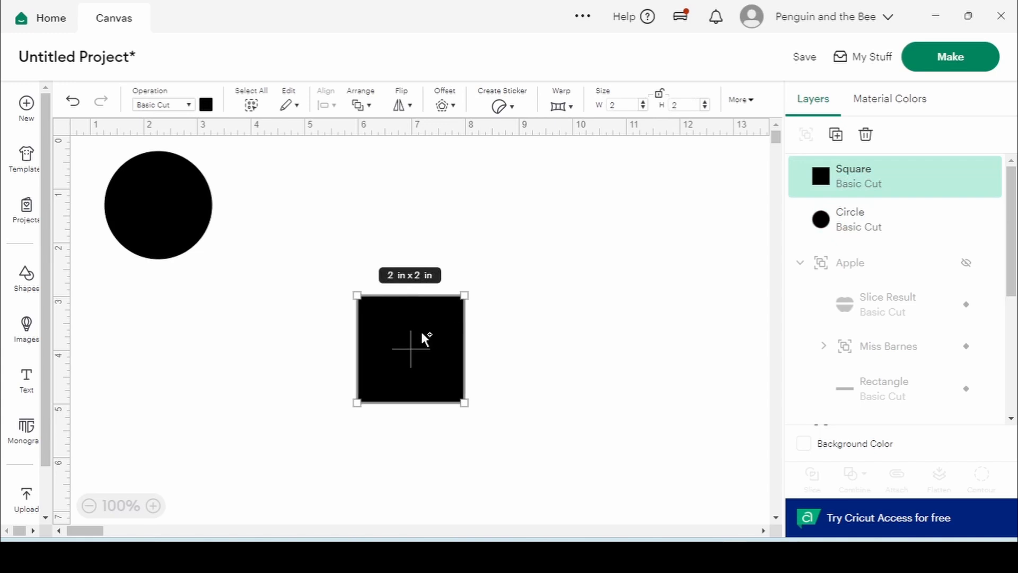
Widen the square to 7 in, then move it and flatten it into a thin bar
double_click(615, 104)
type("7")
key("Return")
left_click_drag(658, 314, 595, 295)
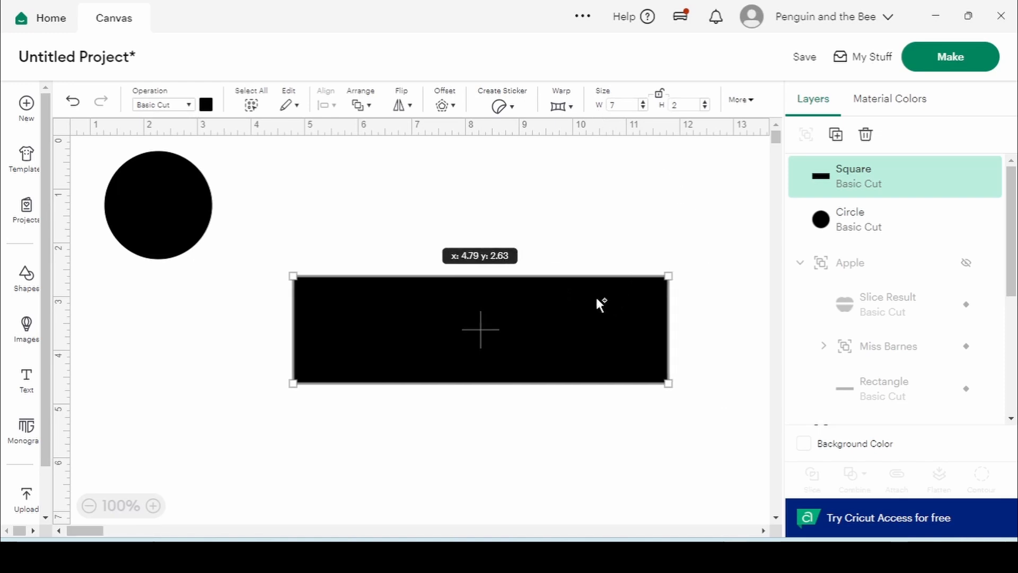
left_click_drag(528, 383, 527, 289)
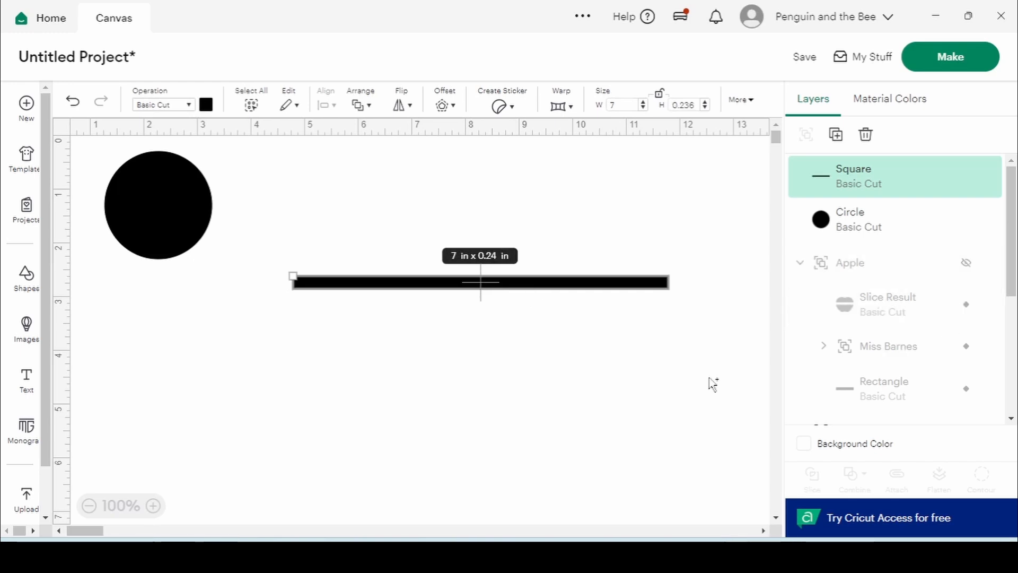
Show the Apple group again and hide the Miss Barnes text and its black band
left_click(965, 176)
left_click(970, 303)
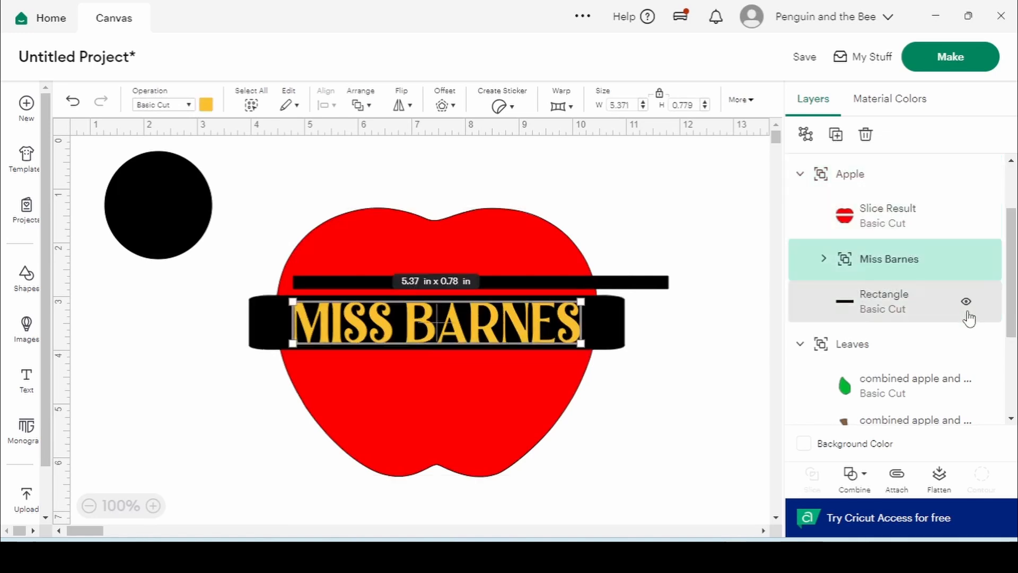
left_click(965, 301)
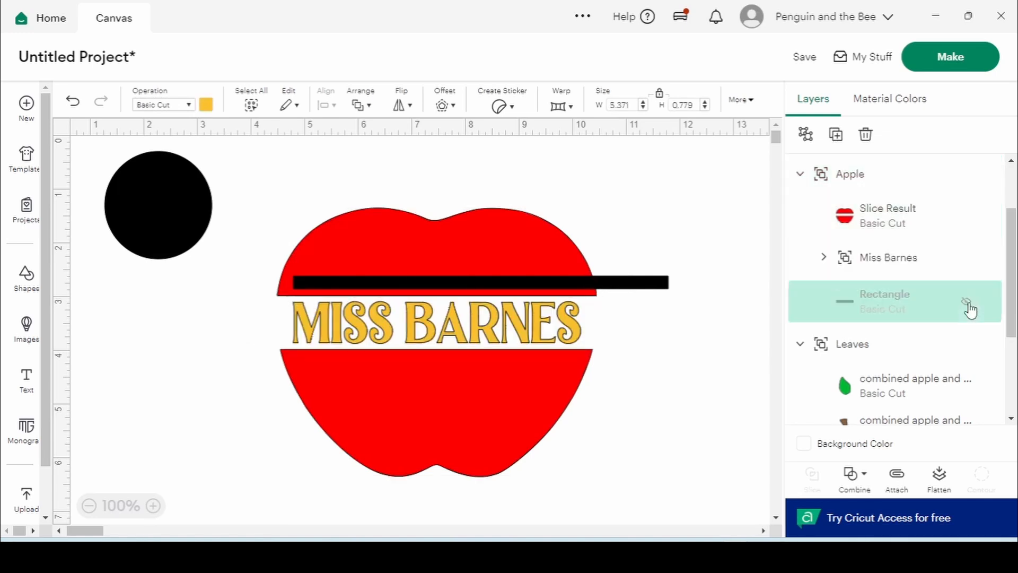
left_click(965, 257)
Move the thin black bar down onto the apple's split
left_click(624, 290)
left_click_drag(622, 292, 597, 297)
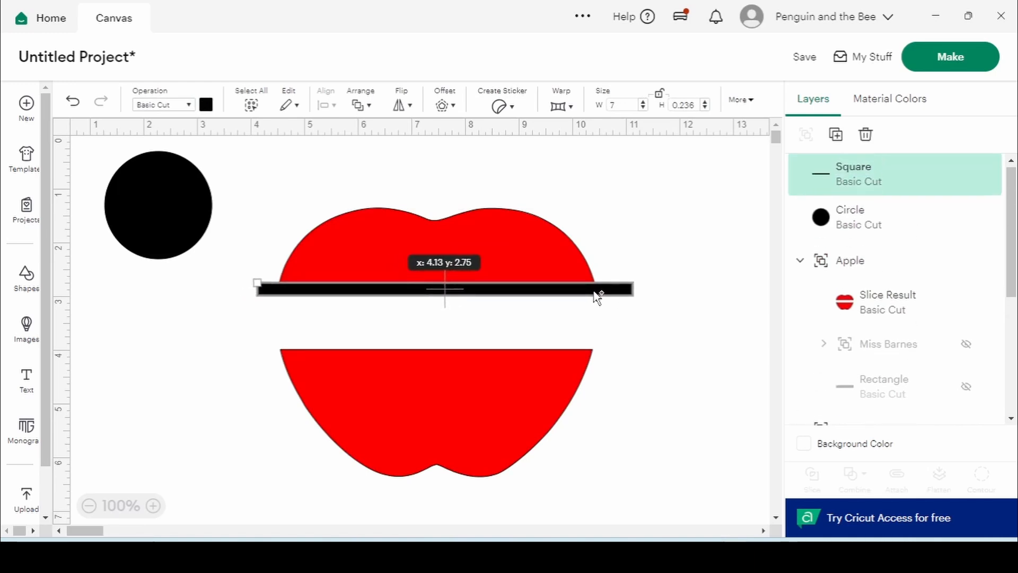
left_click(655, 246)
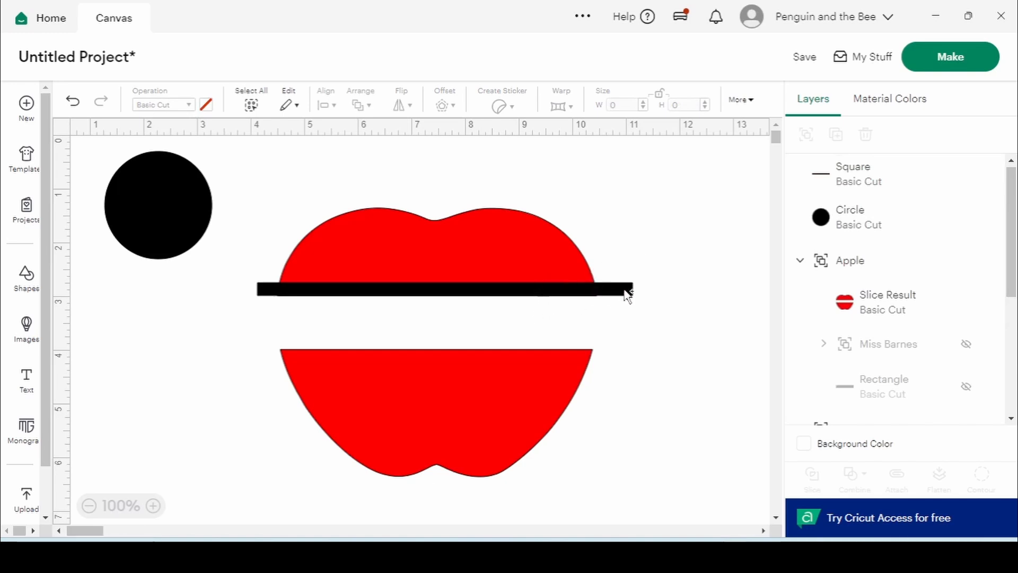
left_click_drag(602, 293, 604, 313)
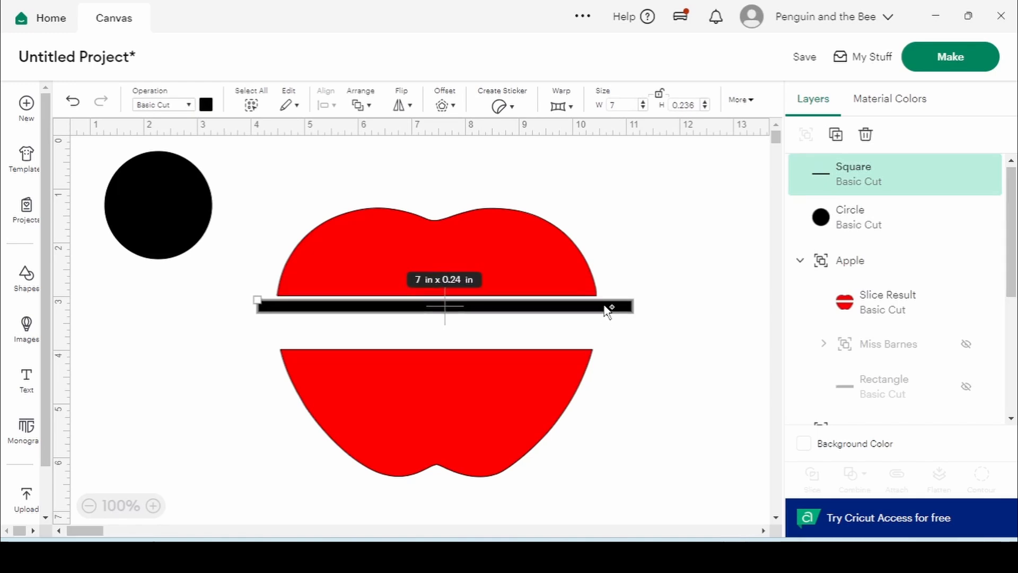
Set the bar's height to 0.125 in, then reposition the black circle
left_click(696, 106)
key("BackSpace")
key("BackSpace")
key("BackSpace")
type("125")
key("Return")
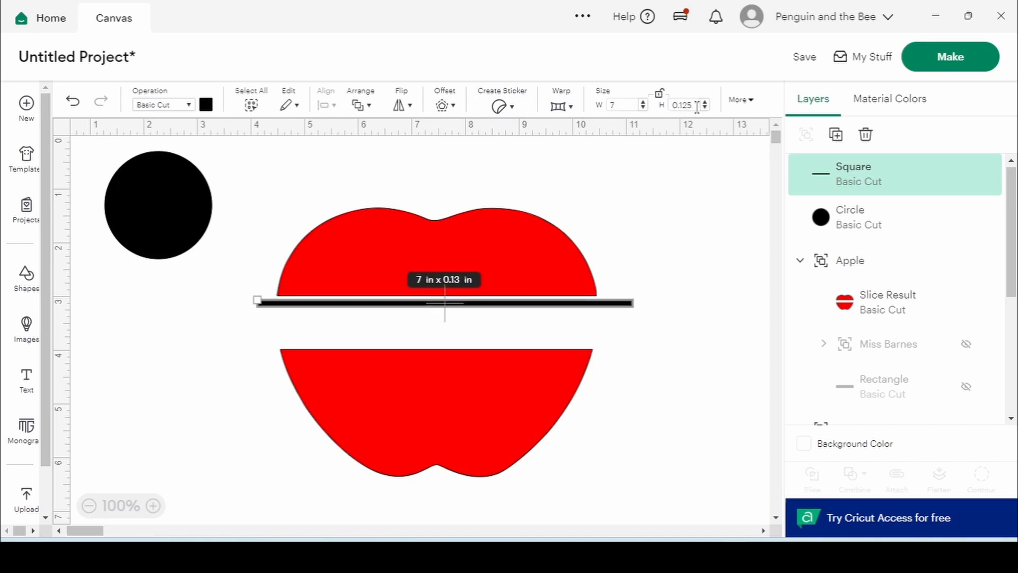
left_click(173, 206)
left_click_drag(172, 206, 197, 305)
Shrink the circle to 0.125 in and recolour it golden yellow
double_click(613, 105)
type("0.125")
key("Return")
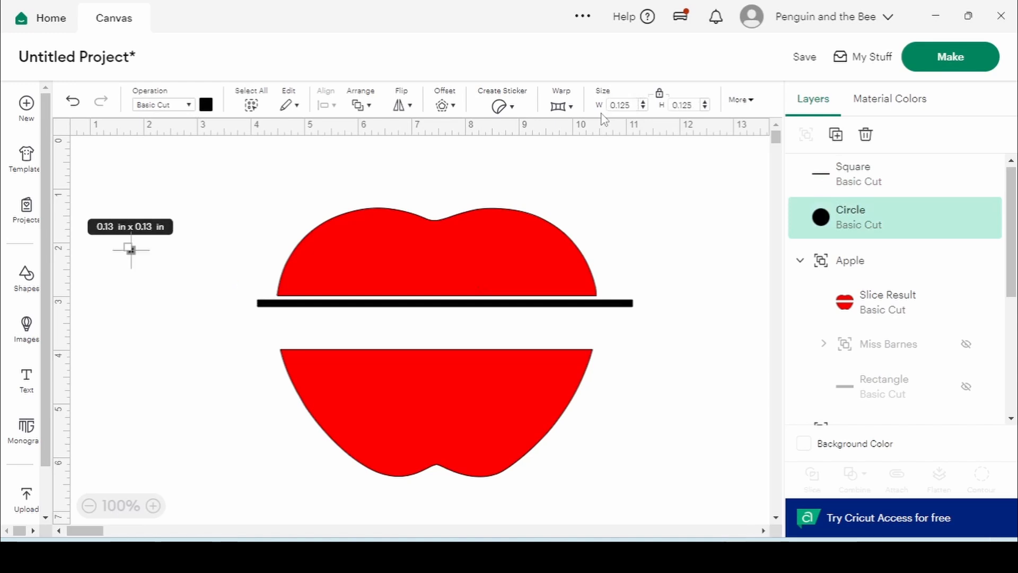
left_click(517, 192)
left_click(133, 253)
left_click(205, 106)
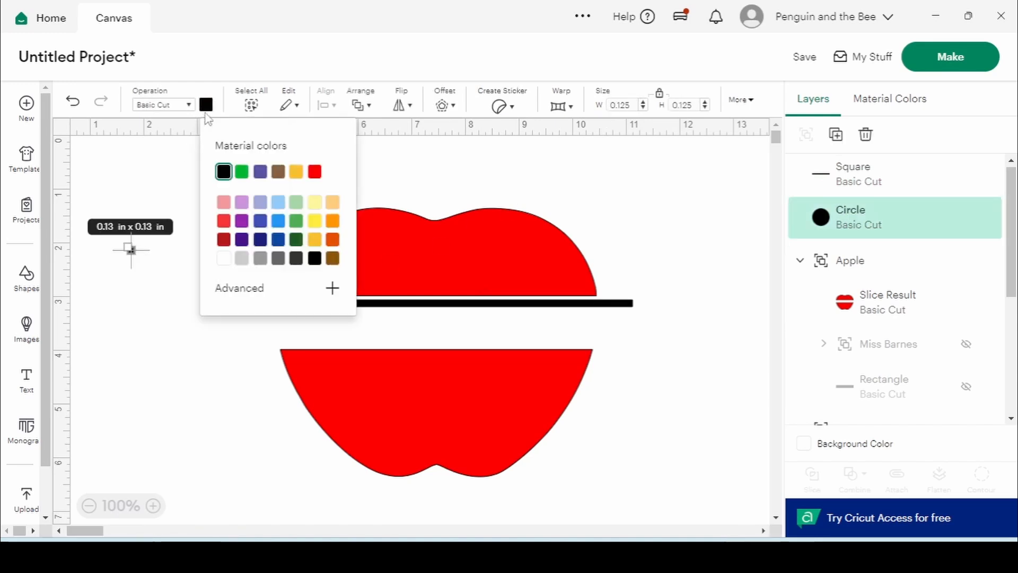
left_click(314, 240)
left_click(135, 275)
Place the yellow circle at the bar's left end and a duplicate at its right end
left_click_drag(132, 251, 252, 304)
right_click(826, 218)
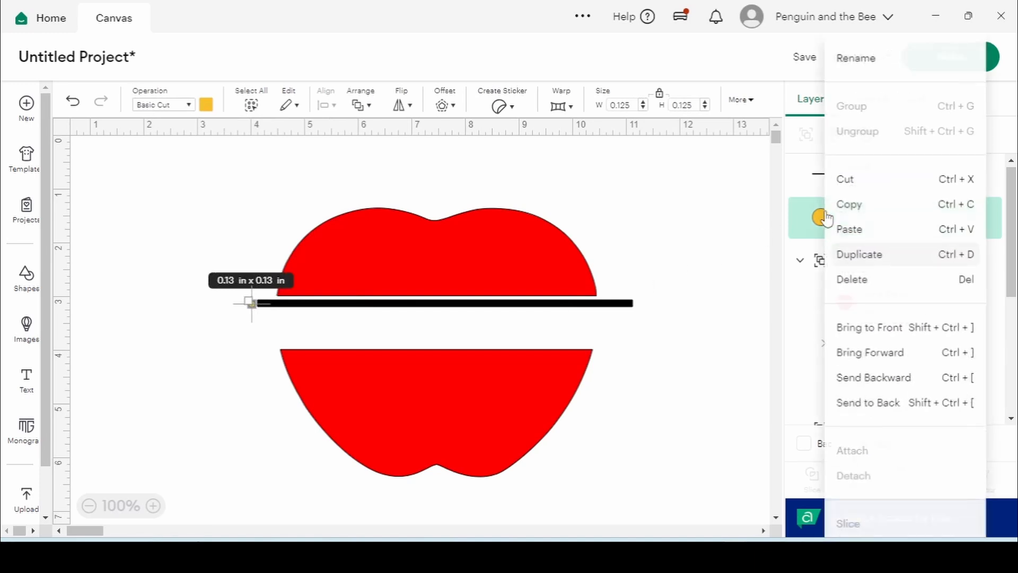
left_click(876, 254)
left_click_drag(277, 330, 643, 307)
left_click(692, 273)
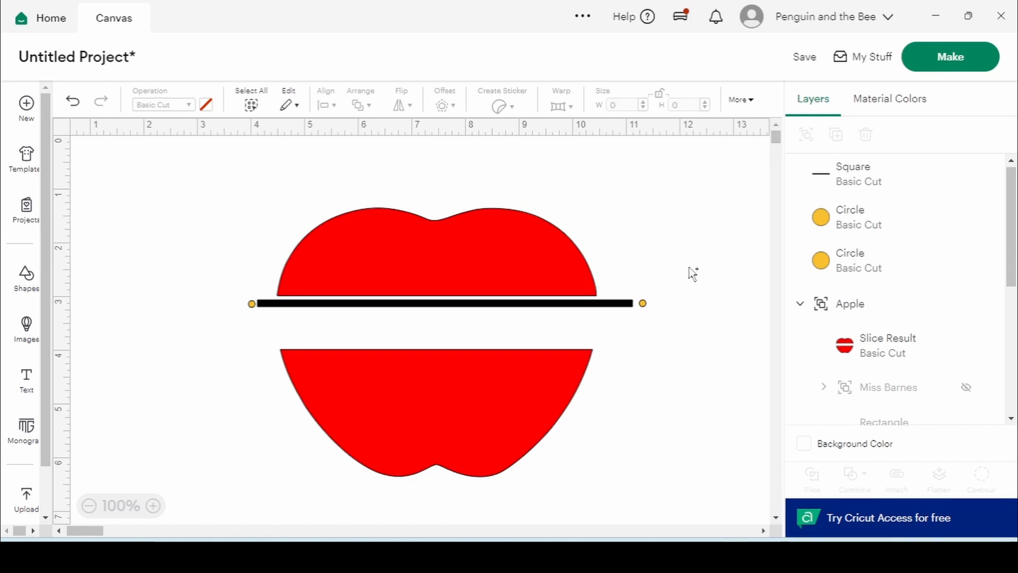
Narrow the black bar to 6.875 in wide
left_click(567, 306)
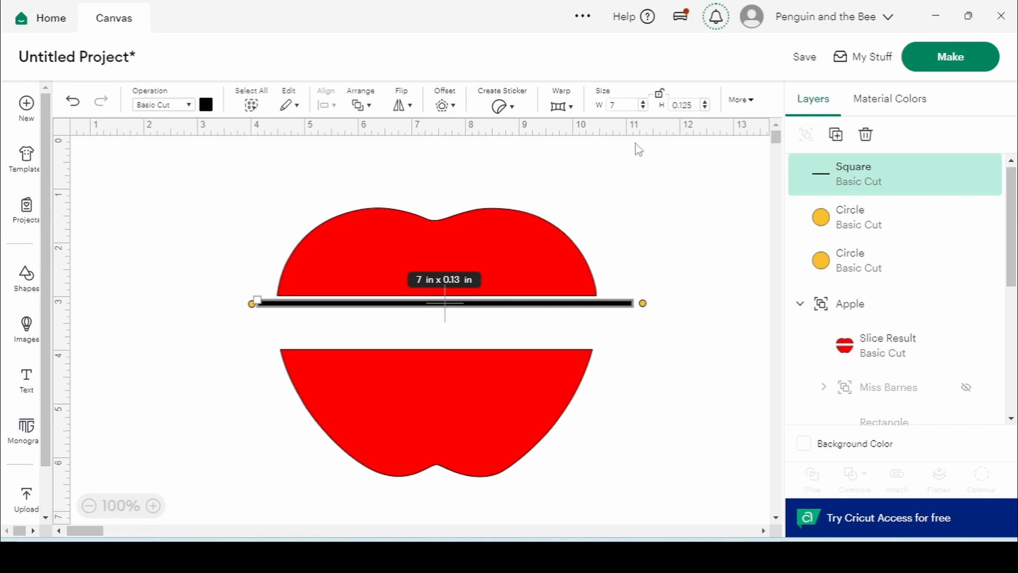
left_click(619, 105)
type("6.875")
key("Return")
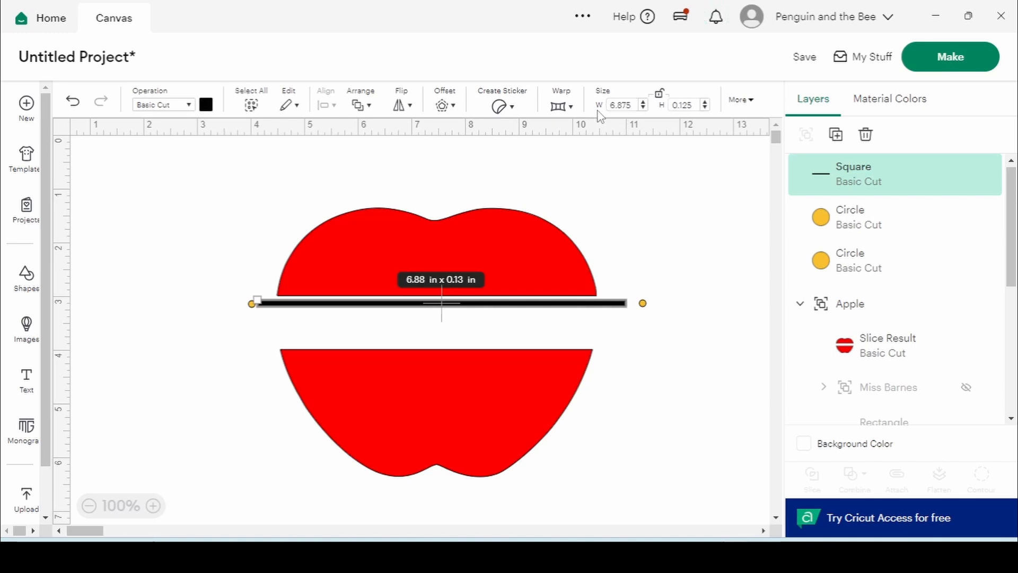
left_click(652, 251)
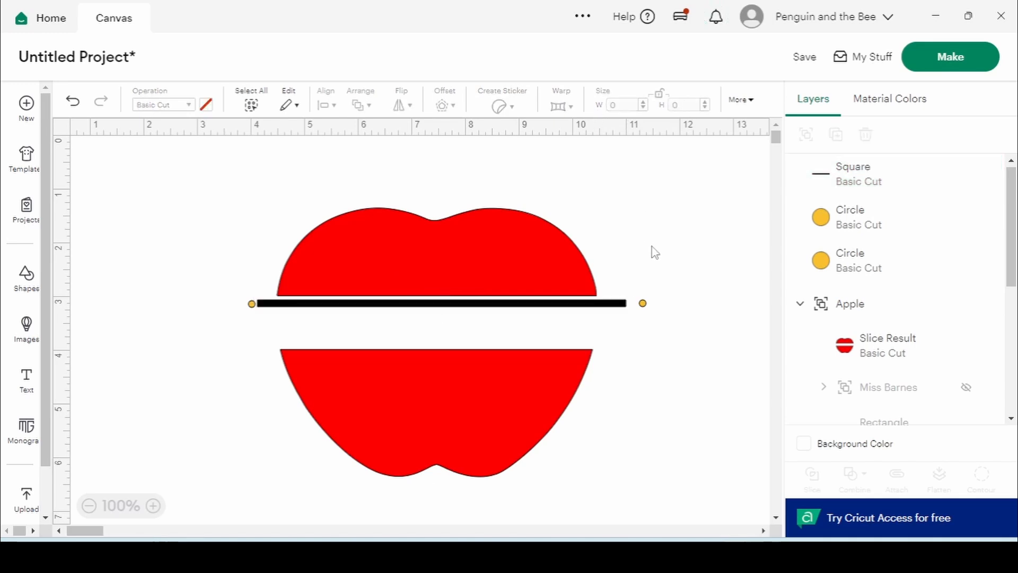
left_click(556, 306)
Hide the red apple and vertically centre the bar with both end circles
left_click(571, 275)
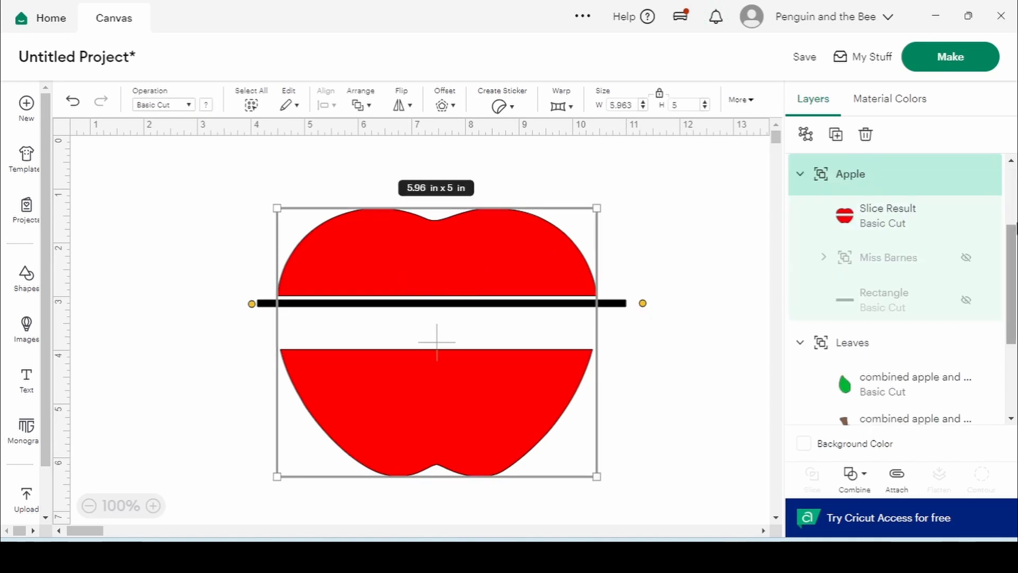
left_click(968, 219)
left_click(707, 247)
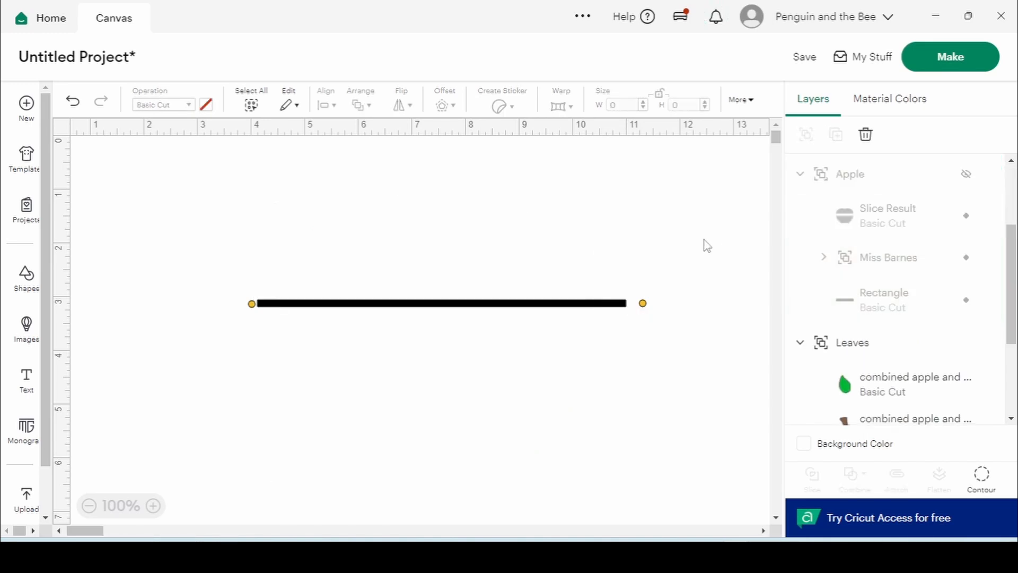
left_click_drag(219, 335, 689, 283)
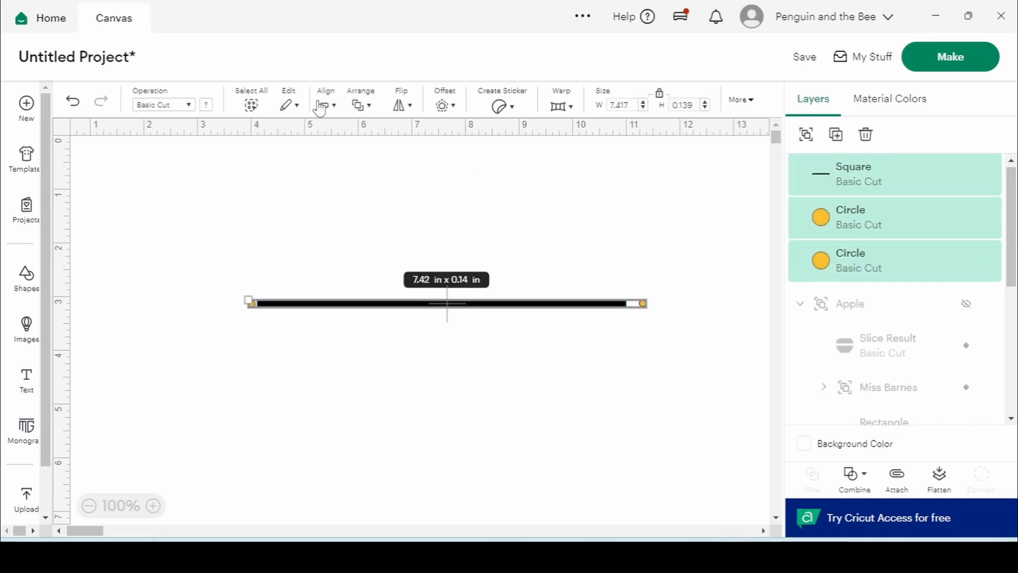
left_click(330, 107)
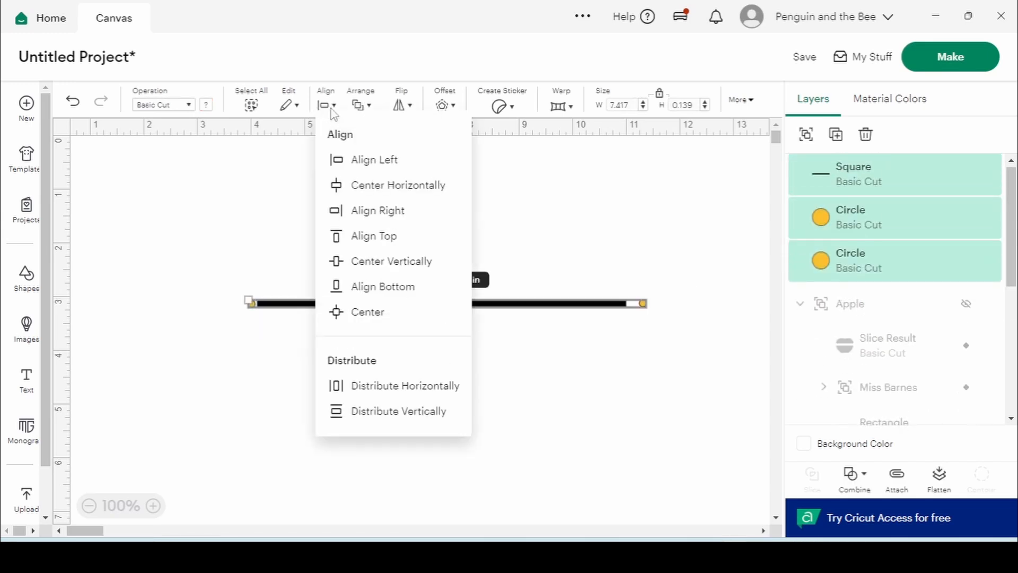
left_click(368, 262)
left_click(628, 260)
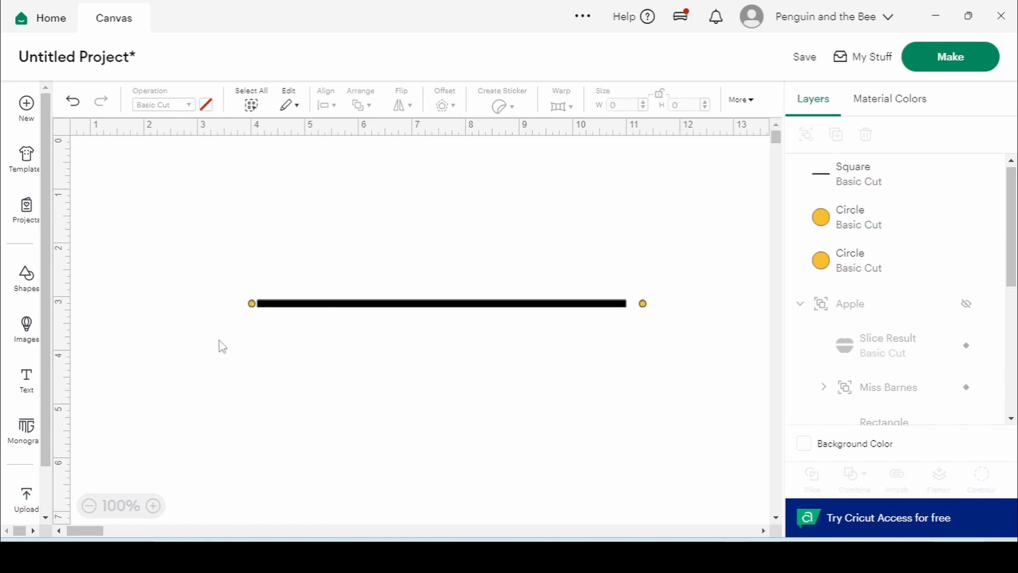
Align the bar and the left circle on their left edges
left_click_drag(218, 345, 314, 274)
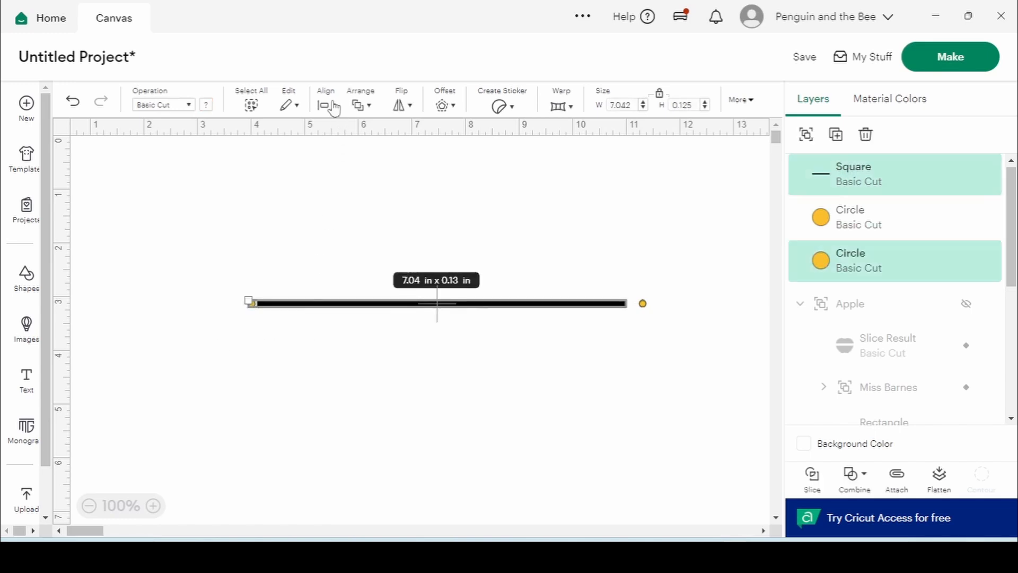
left_click(334, 108)
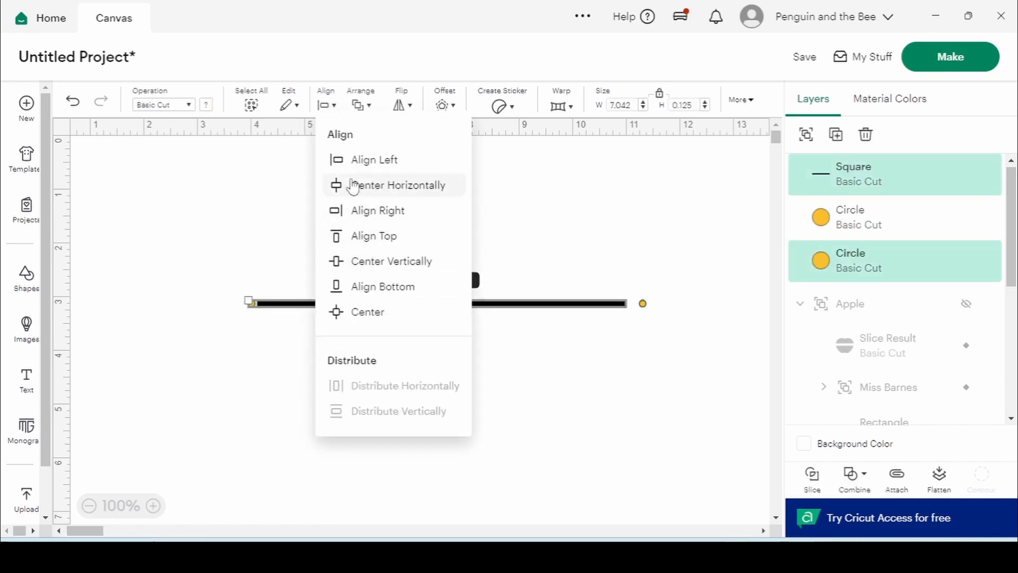
left_click(352, 162)
left_click(359, 175)
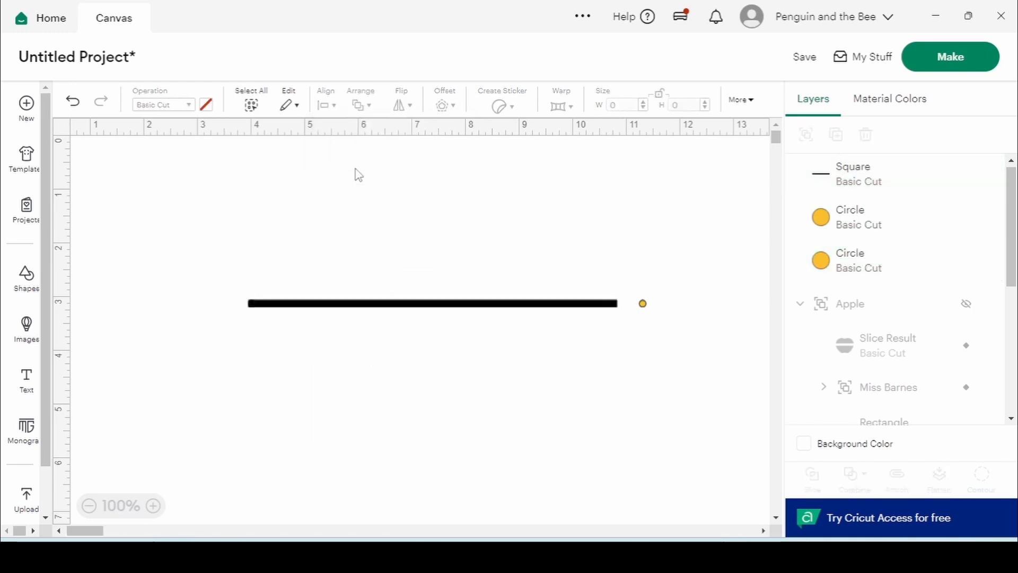
left_click(258, 306)
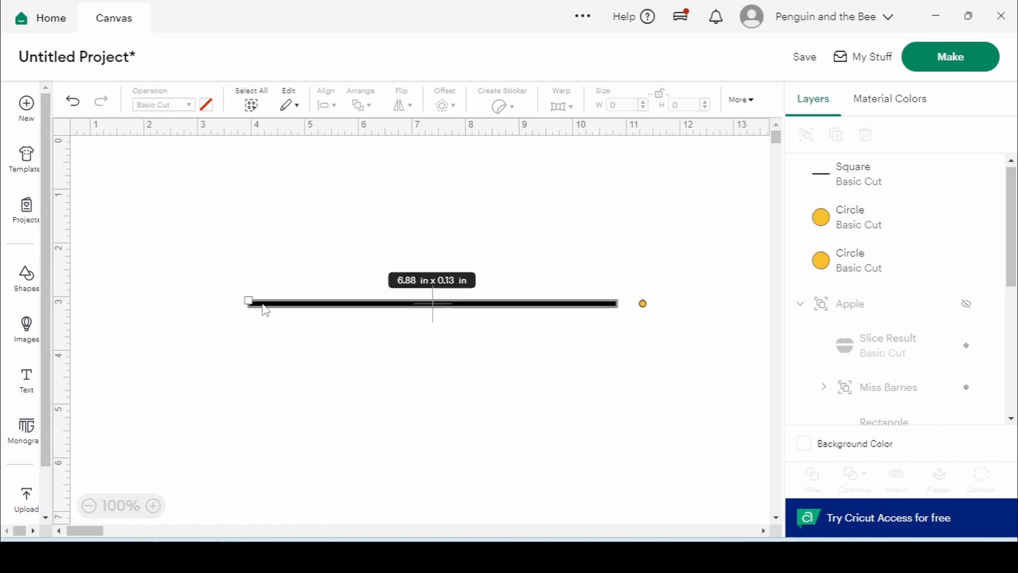
Zoom to 350% and shift the left circle half past the bar's end
left_click(153, 505)
left_click(153, 505)
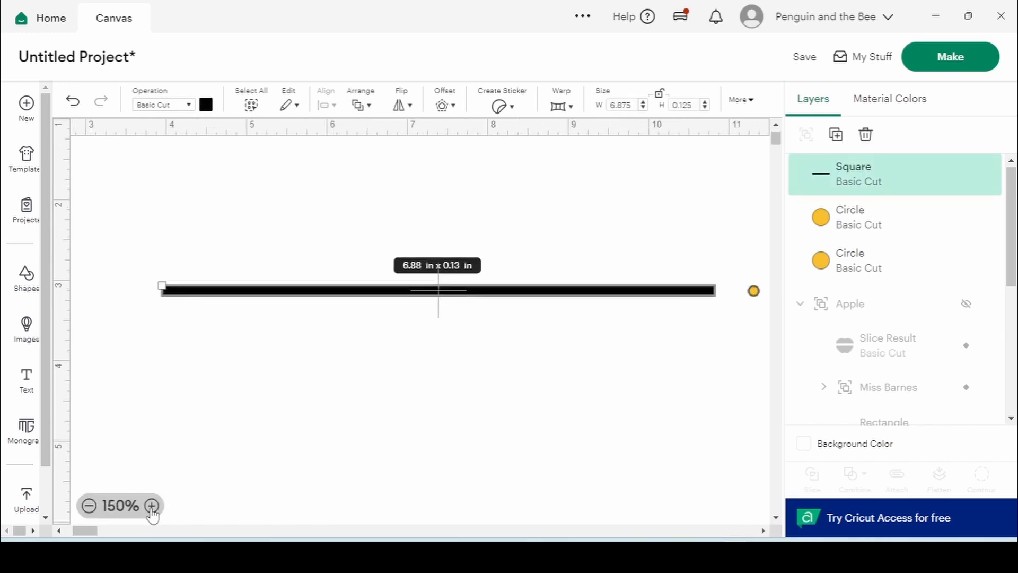
left_click(153, 505)
left_click_drag(85, 531, 74, 532)
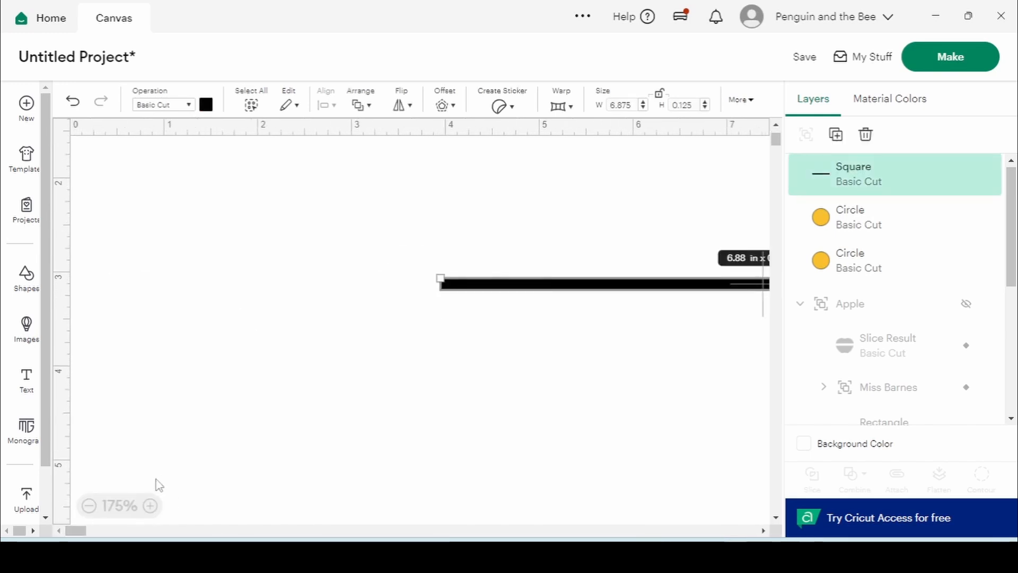
left_click(153, 505)
left_click(152, 505)
left_click(153, 505)
left_click(152, 505)
left_click(407, 368)
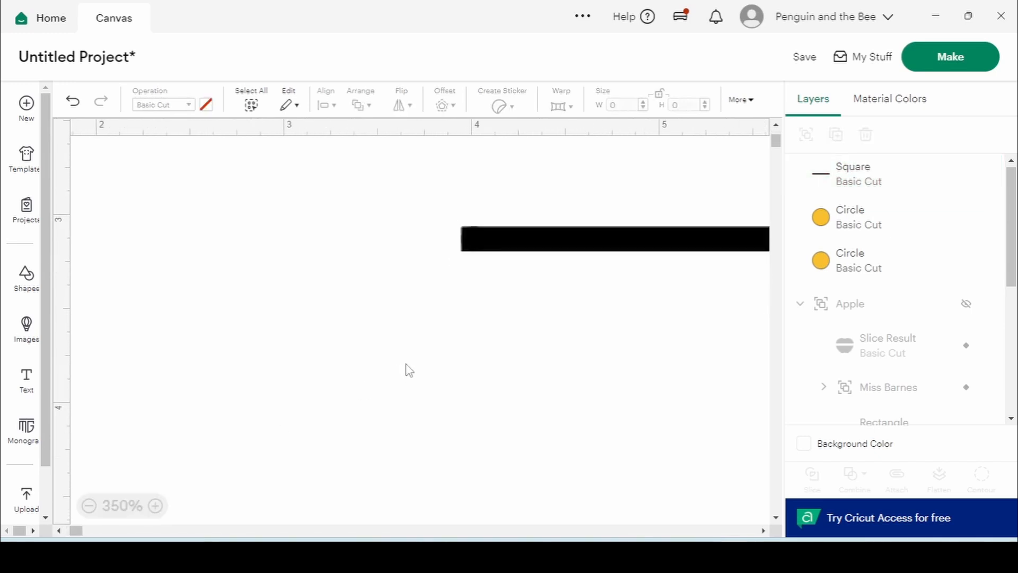
left_click(488, 238)
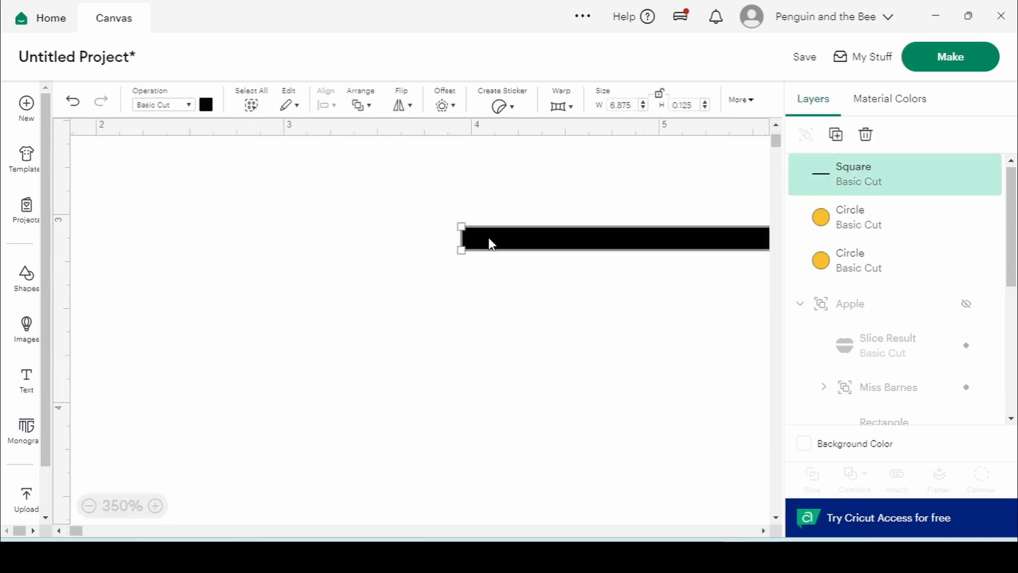
left_click(851, 220)
left_click(846, 265)
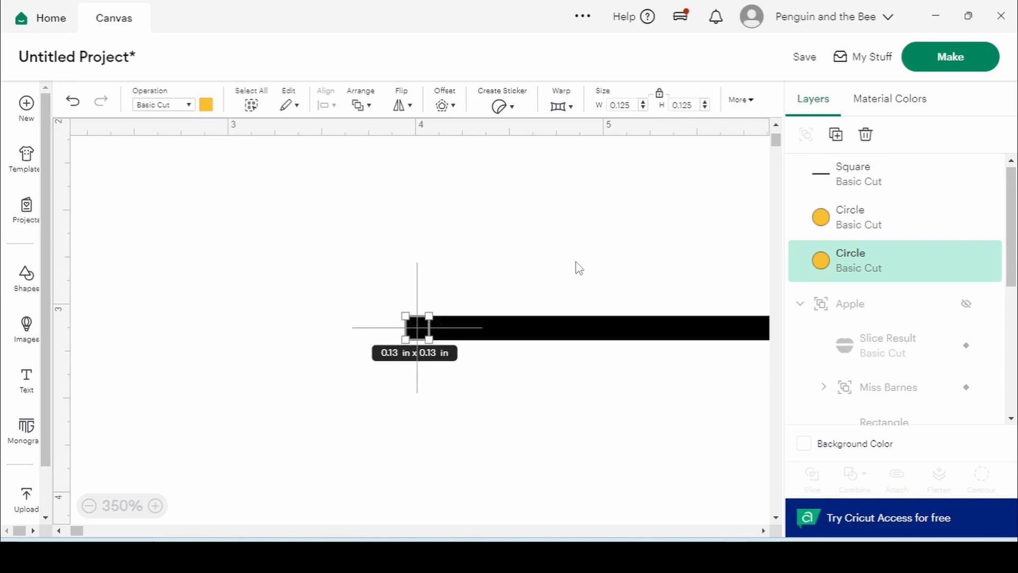
left_click_drag(418, 327, 405, 327)
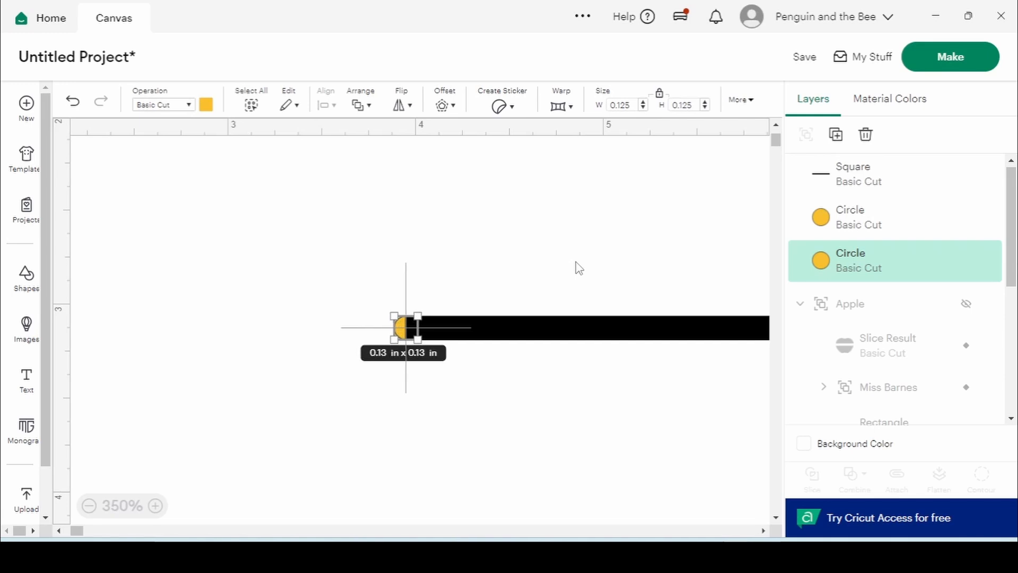
Weld the bar and its left circle into one rounded shape
left_click(576, 267)
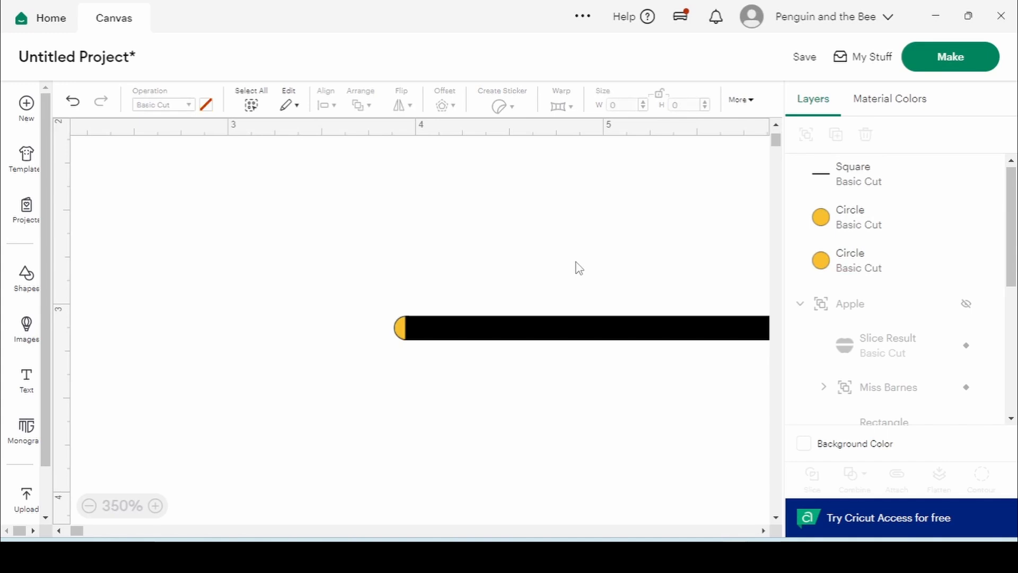
left_click_drag(345, 279, 513, 393)
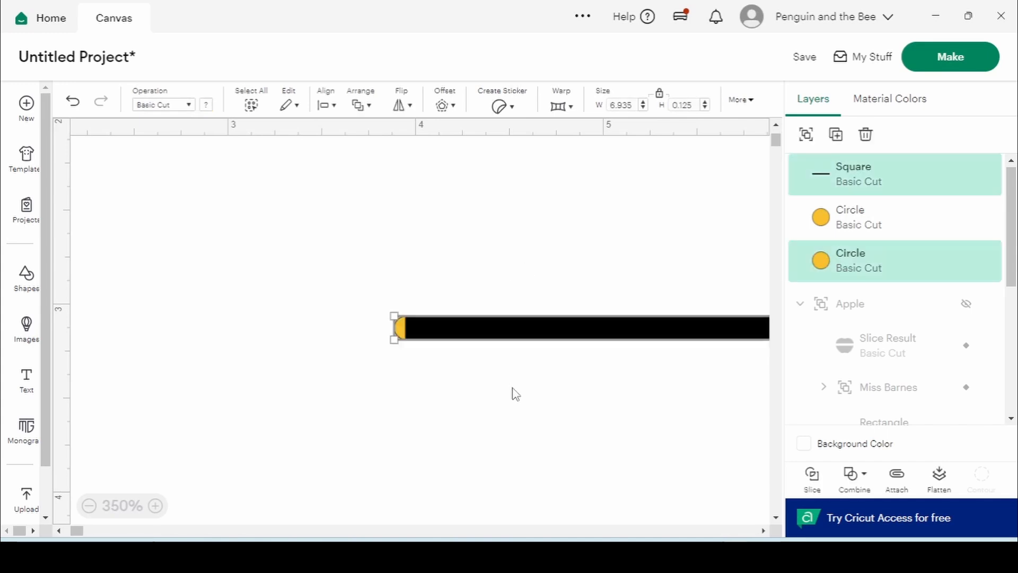
left_click(841, 483)
left_click(895, 318)
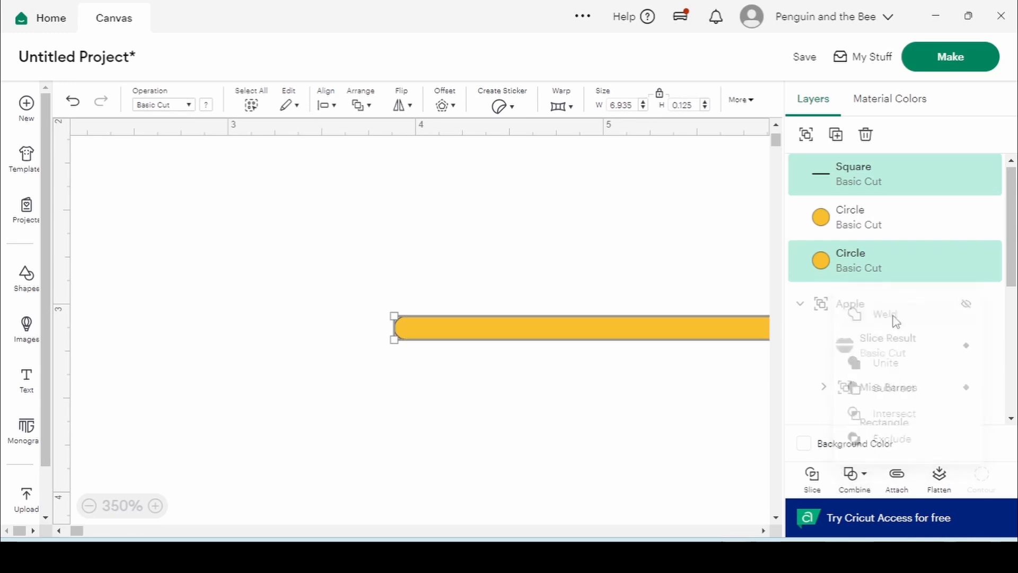
left_click(648, 409)
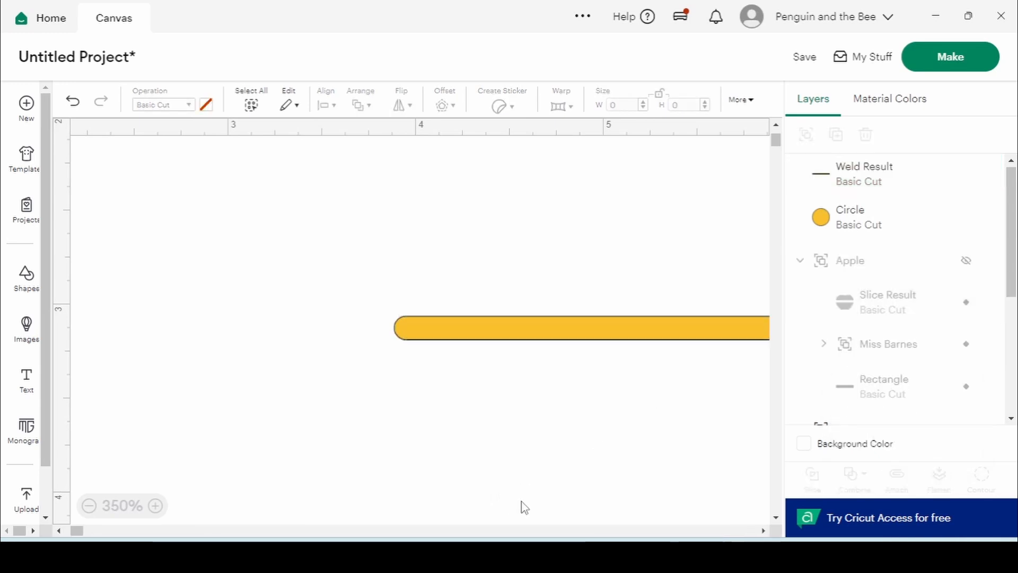
Recolour the remaining small circle black
double_click(874, 229)
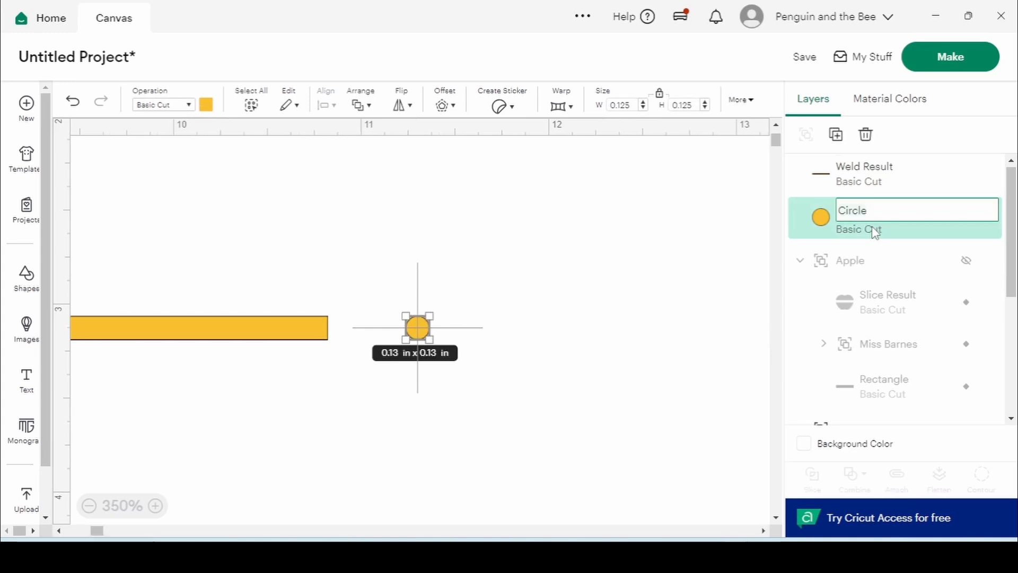
left_click(564, 303)
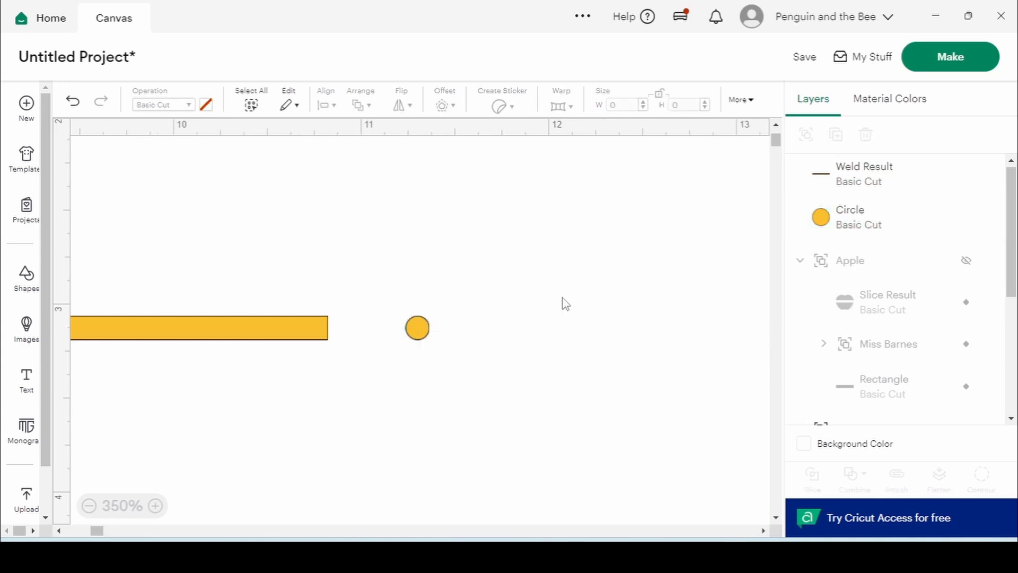
left_click(423, 332)
left_click(207, 105)
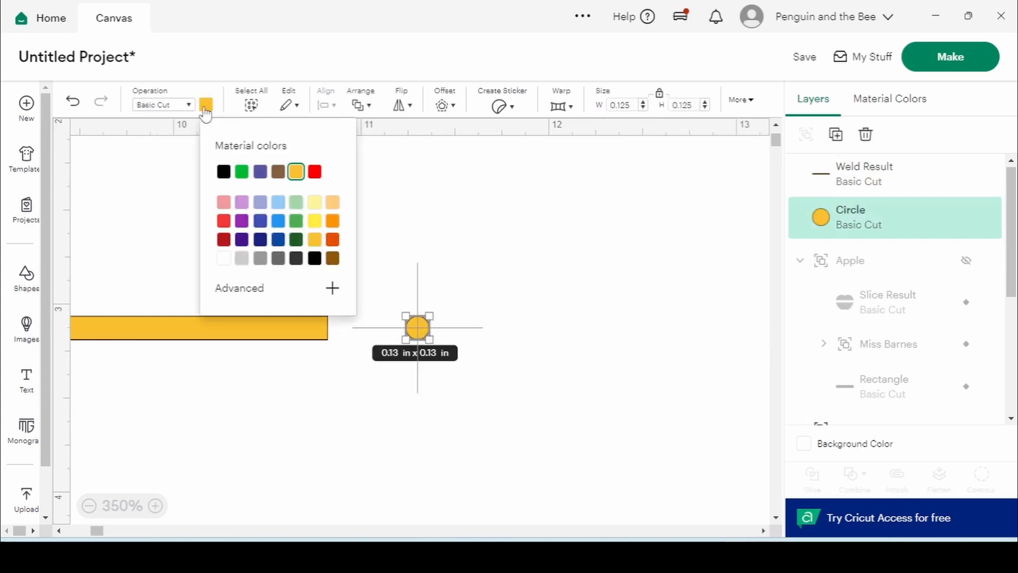
left_click(224, 171)
left_click(481, 201)
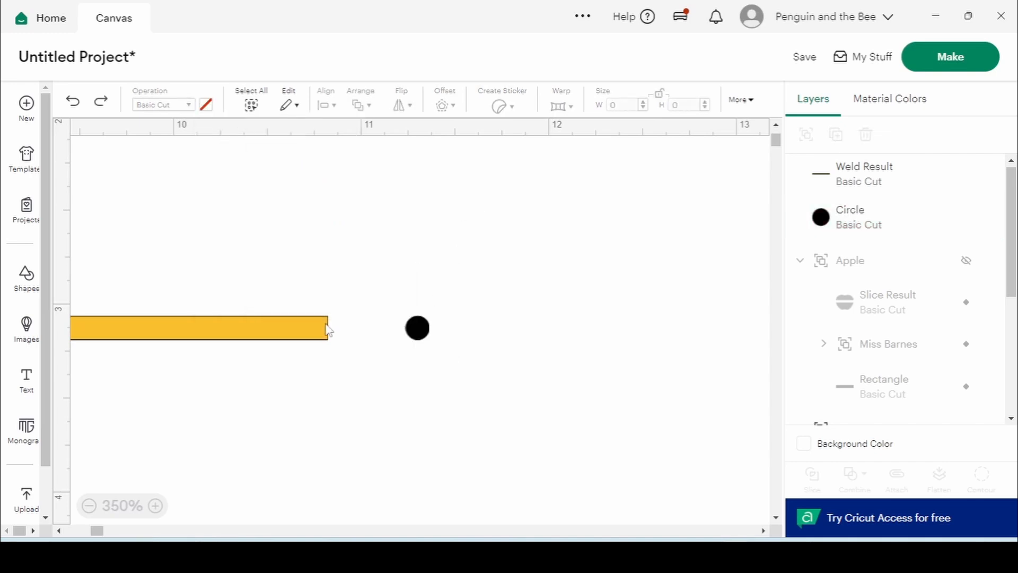
Align the circle to the bar's right end, nudge it right, and weld them
left_click(811, 207)
left_click(836, 180, "shift")
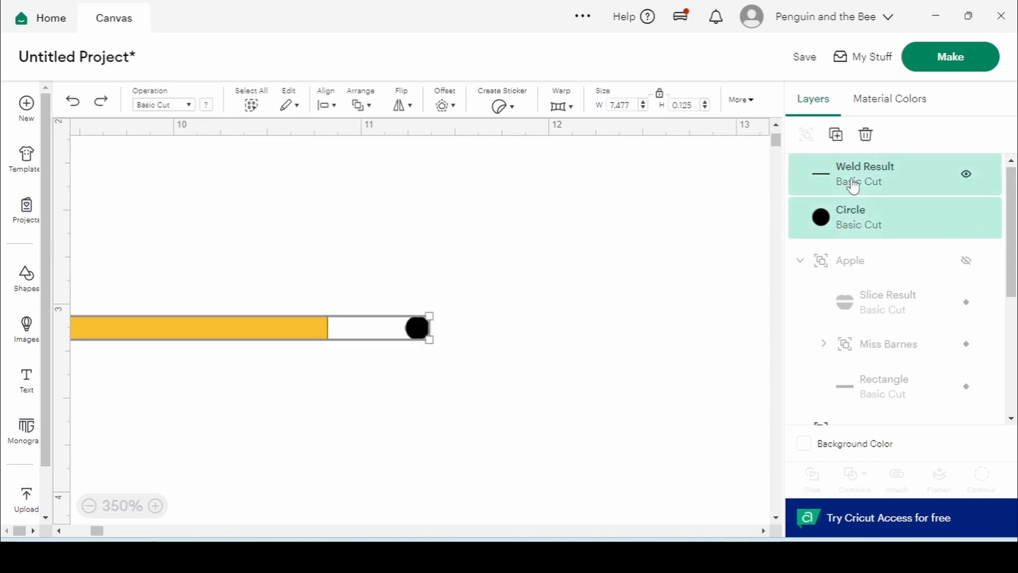
left_click(333, 106)
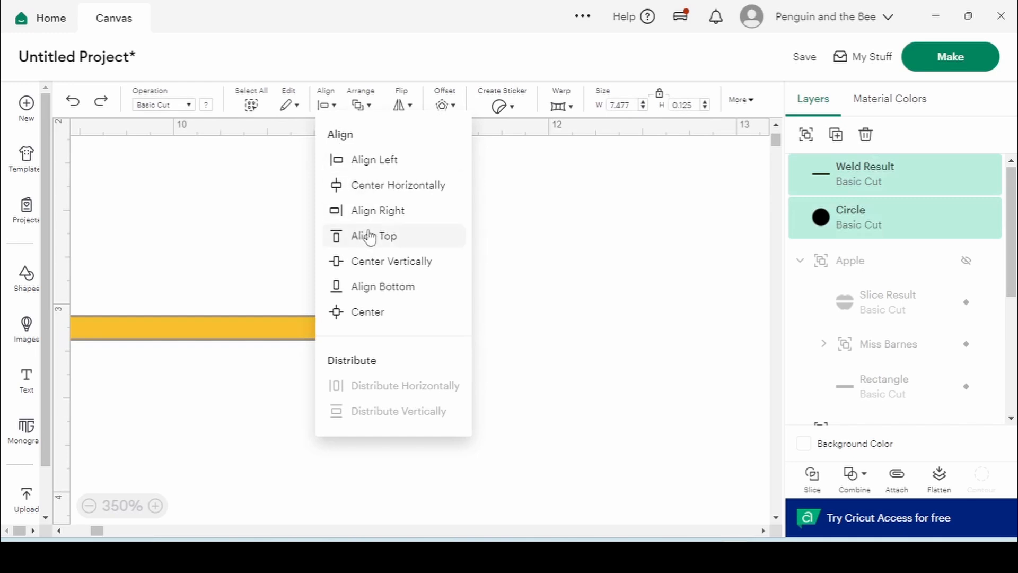
left_click(370, 213)
left_click(602, 270)
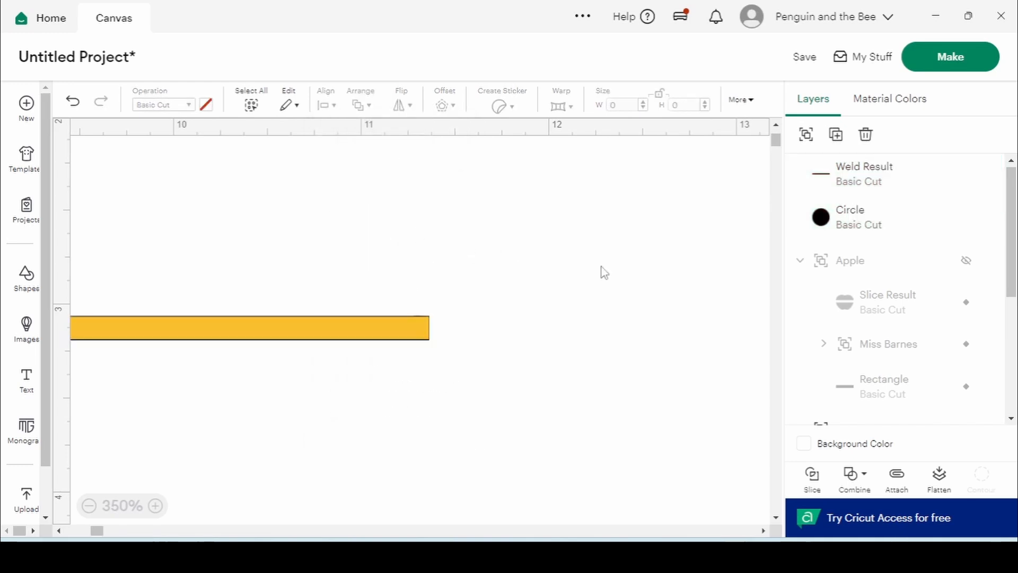
left_click(847, 229)
key("Right")
key("Right")
key("Right")
key("Right")
key("Right")
key("Right")
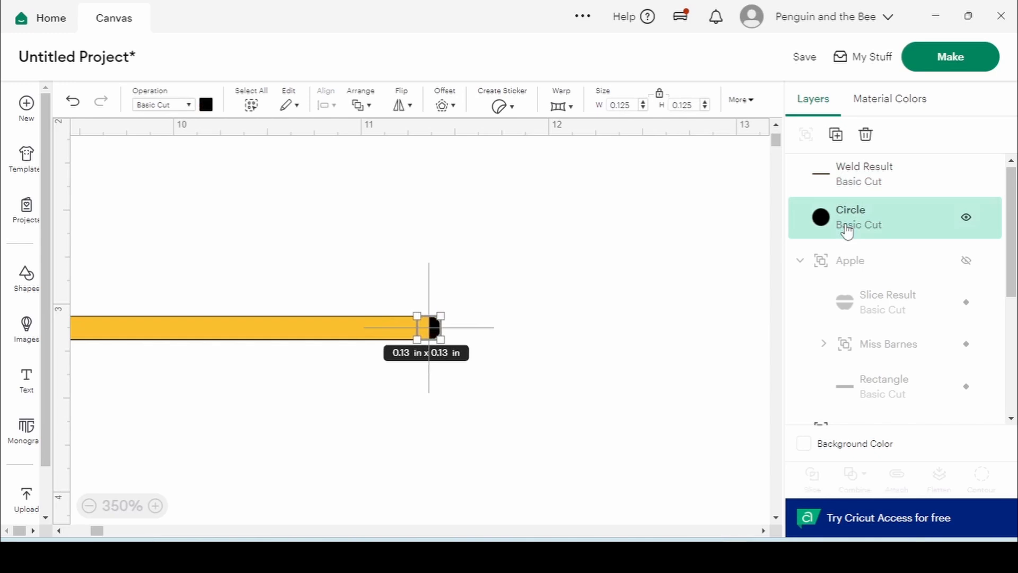
left_click(715, 245)
left_click_drag(383, 386, 550, 268)
left_click(853, 474)
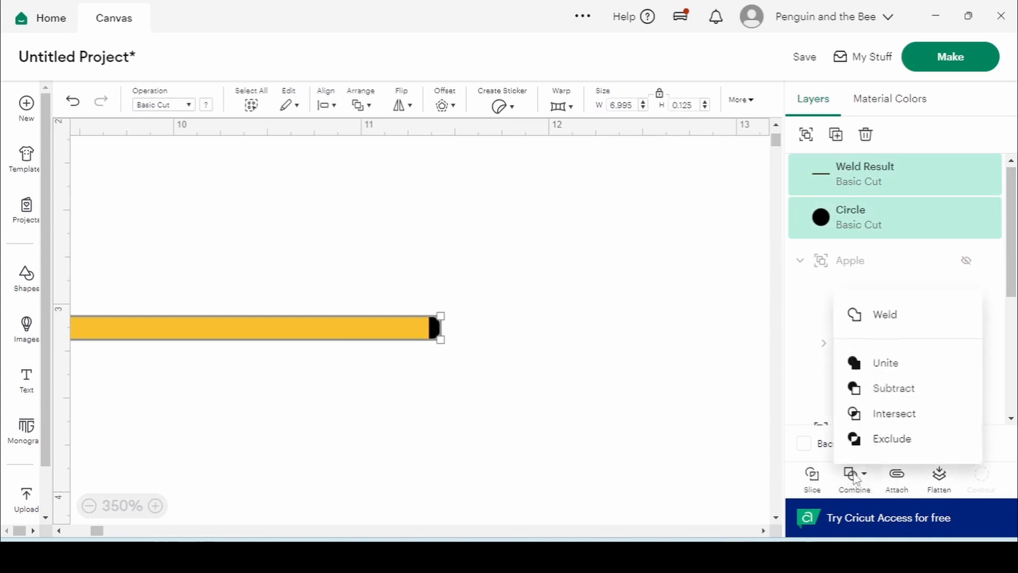
left_click(892, 323)
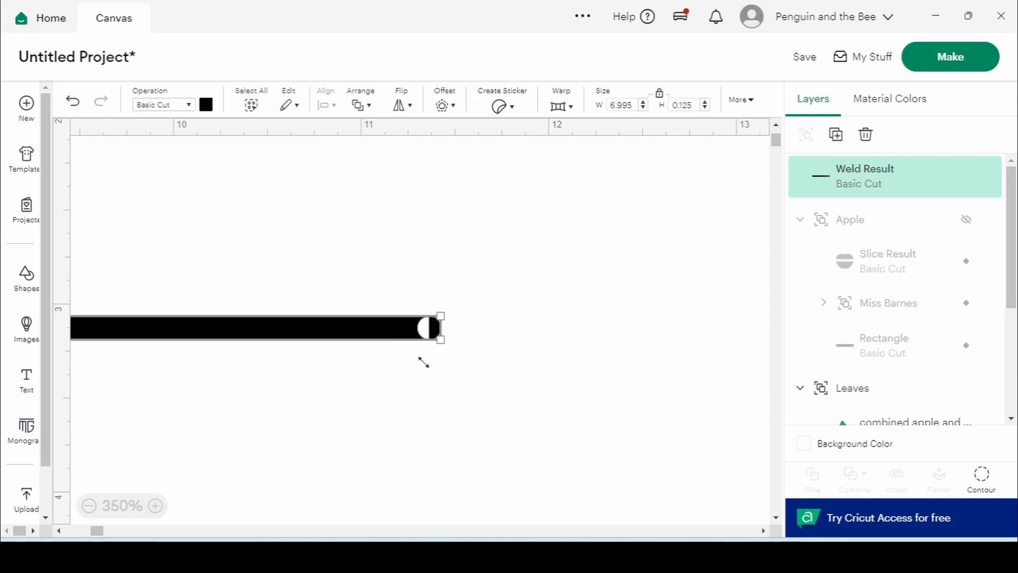
left_click(628, 324)
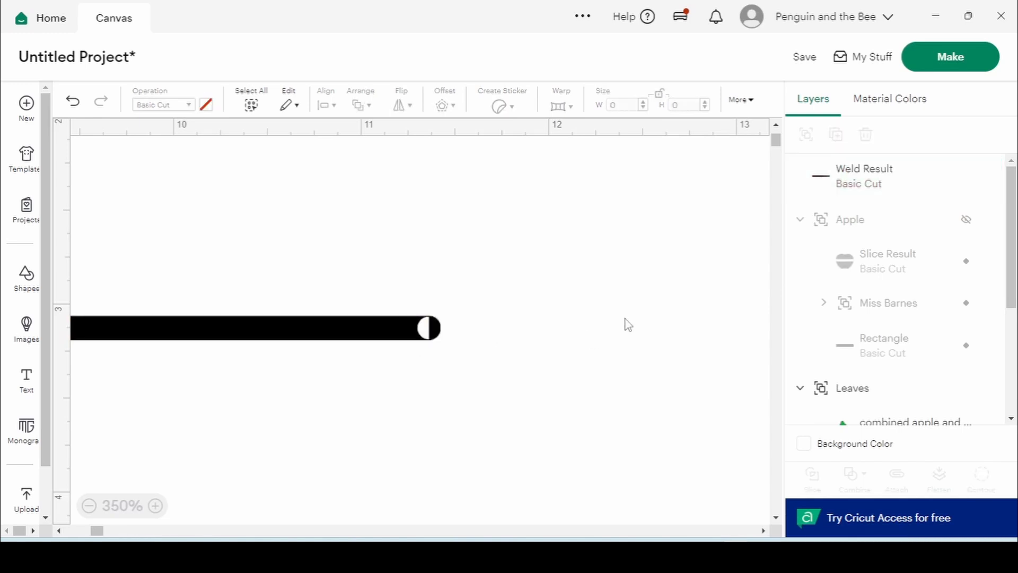
Undo that weld, nudge the circle left, and weld circle and bar again
left_click(75, 106)
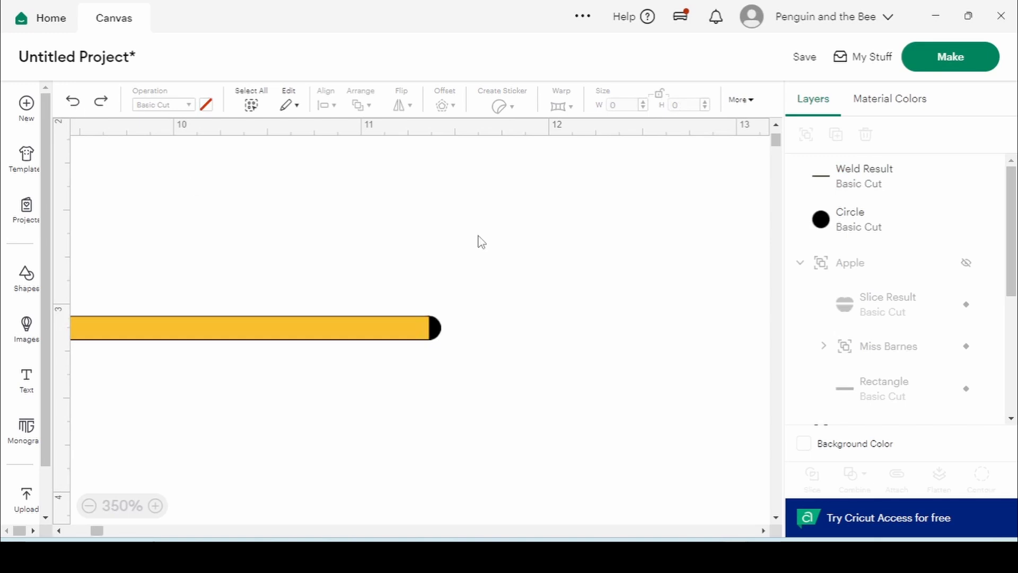
left_click(433, 338)
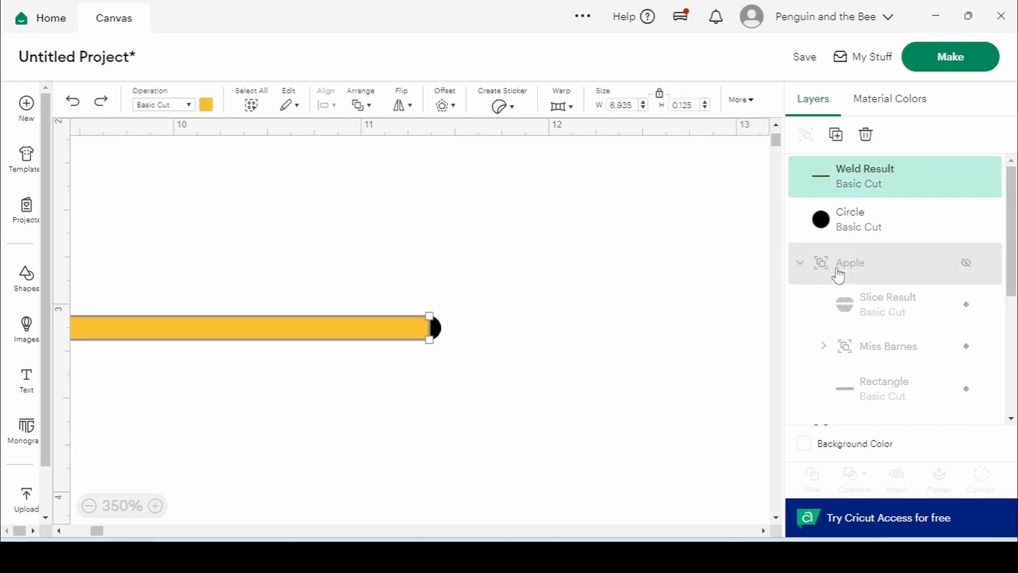
left_click(851, 225)
key("Left")
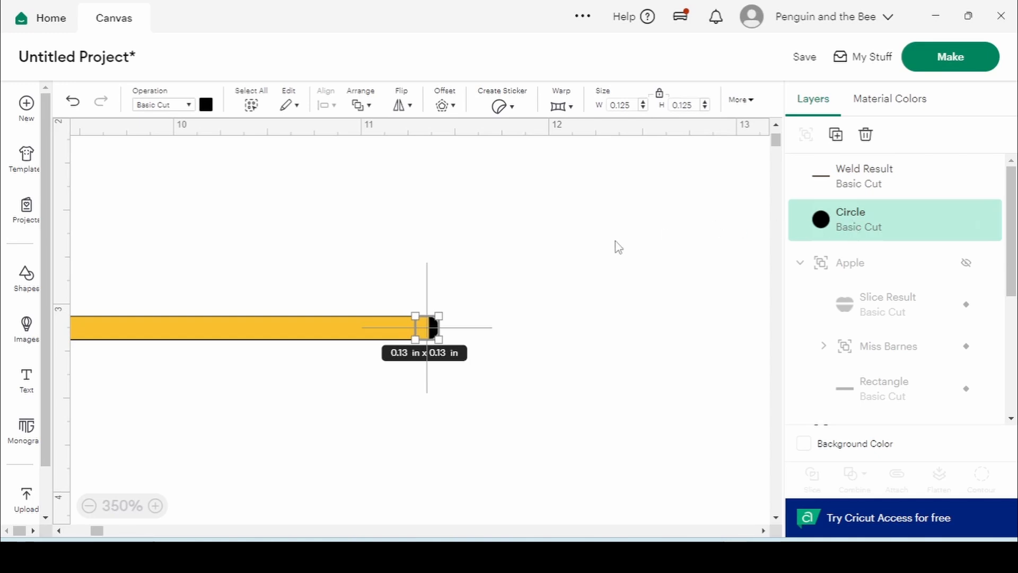
left_click(891, 192, "shift")
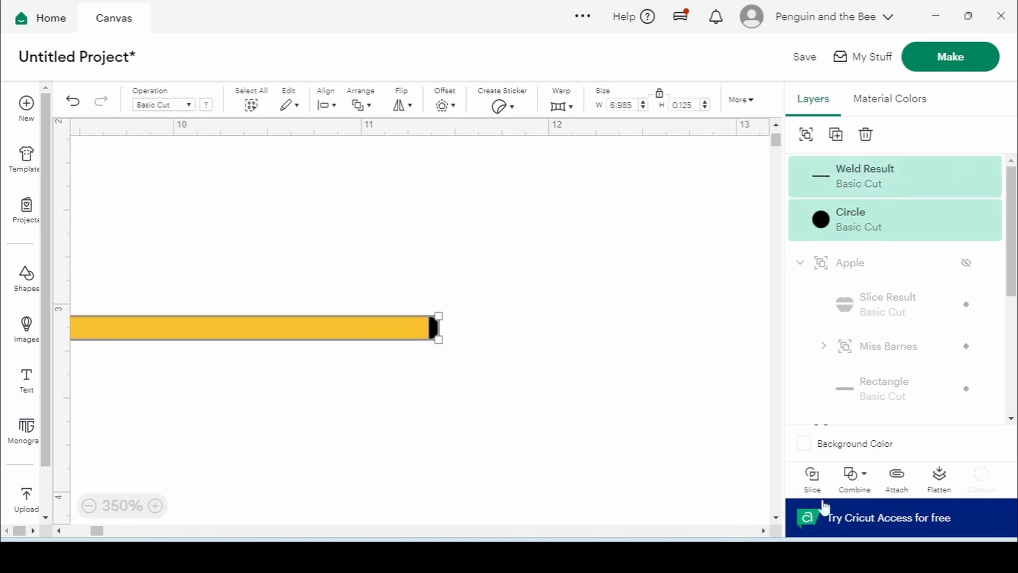
left_click(852, 477)
left_click(875, 327)
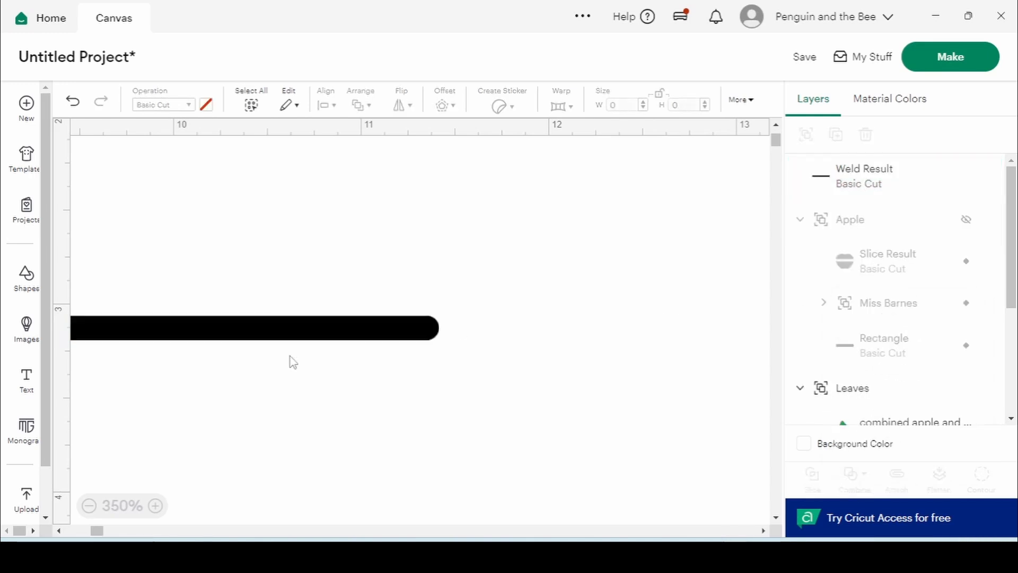
Resize the welded bar to 7 in wide, reposition it, and show the Apple group
left_click(299, 341)
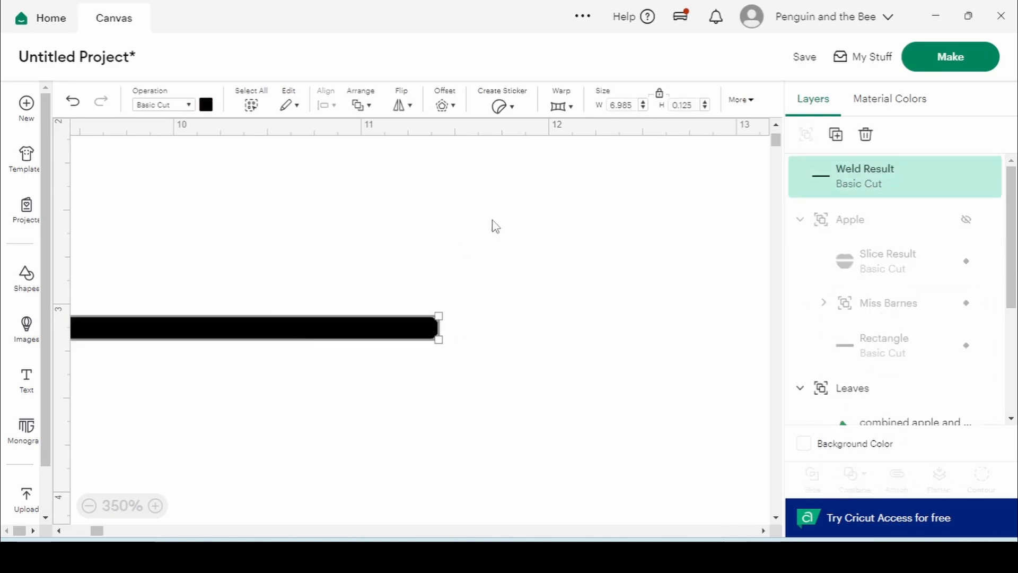
left_click(631, 106)
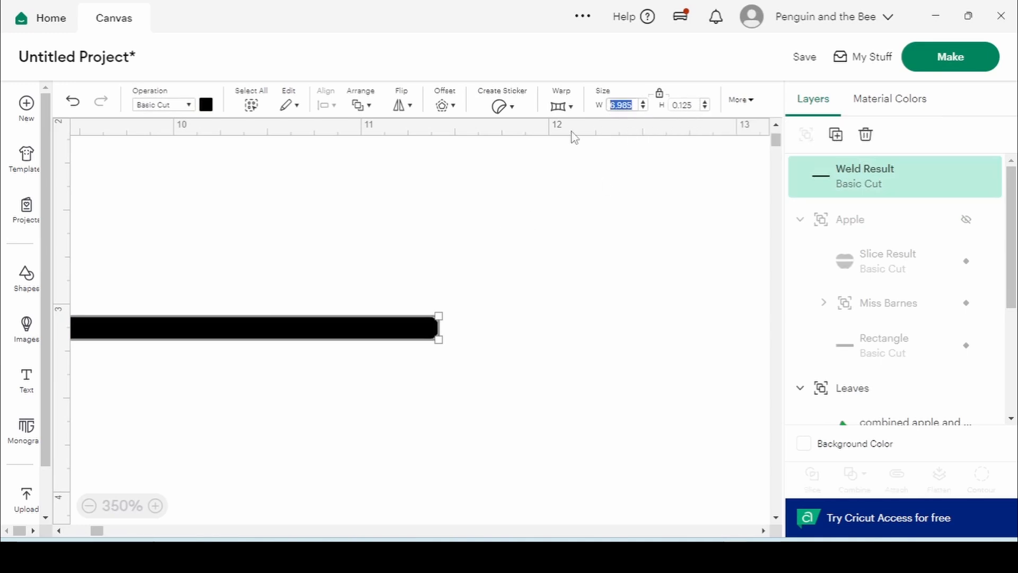
type("7")
key("Return")
left_click(249, 397)
left_click_drag(281, 334, 395, 325)
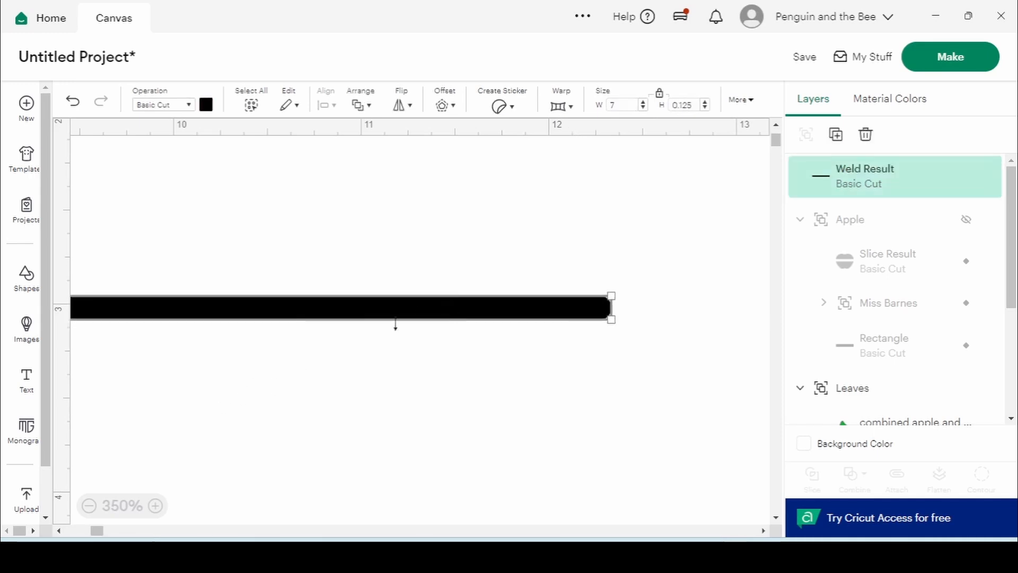
left_click(119, 506)
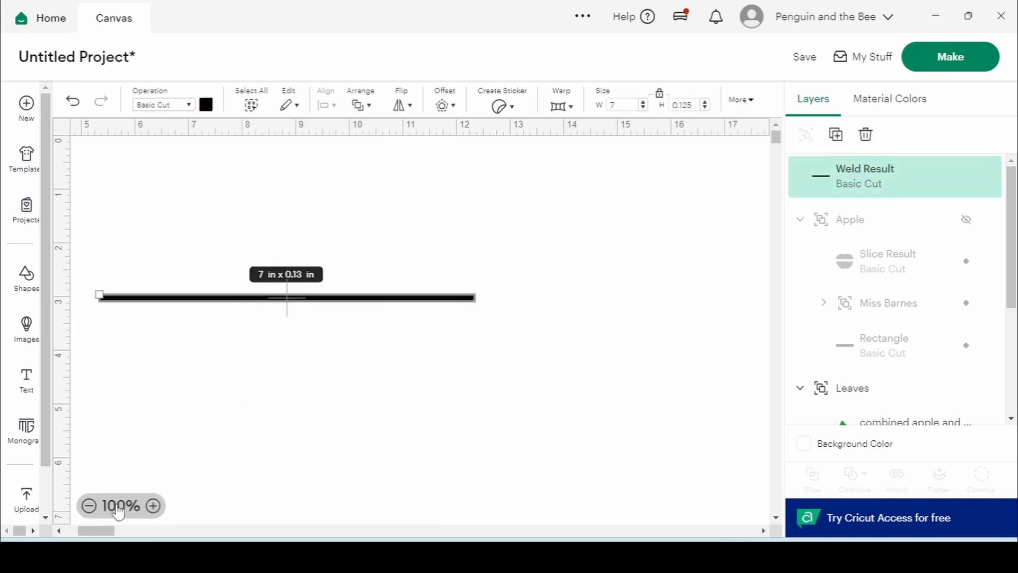
left_click(203, 411)
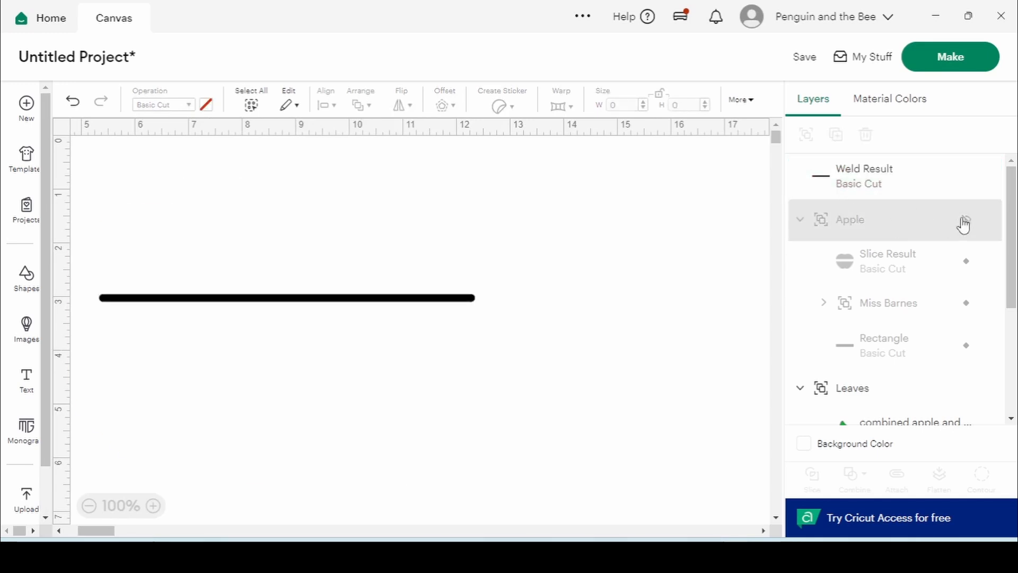
left_click(965, 219)
Hide the Miss Barnes text and banner Rectangle, then add a second bar below the first
left_click(968, 260)
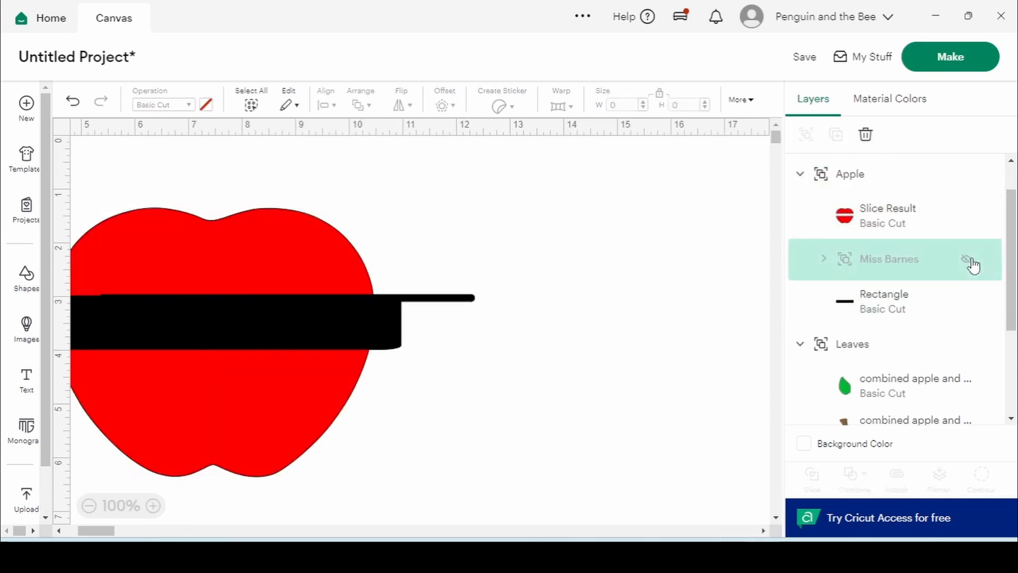
left_click(973, 309)
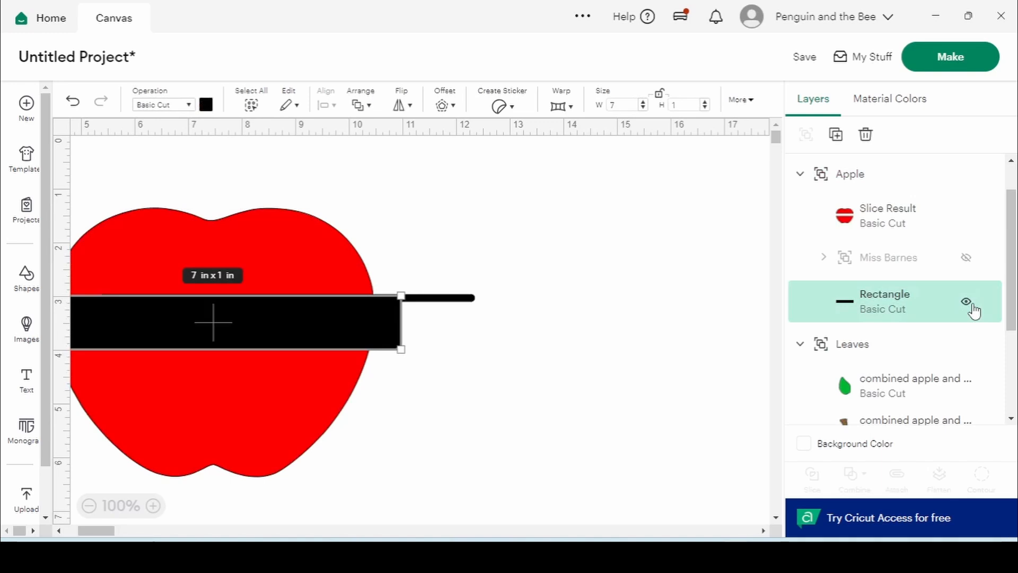
left_click(973, 307)
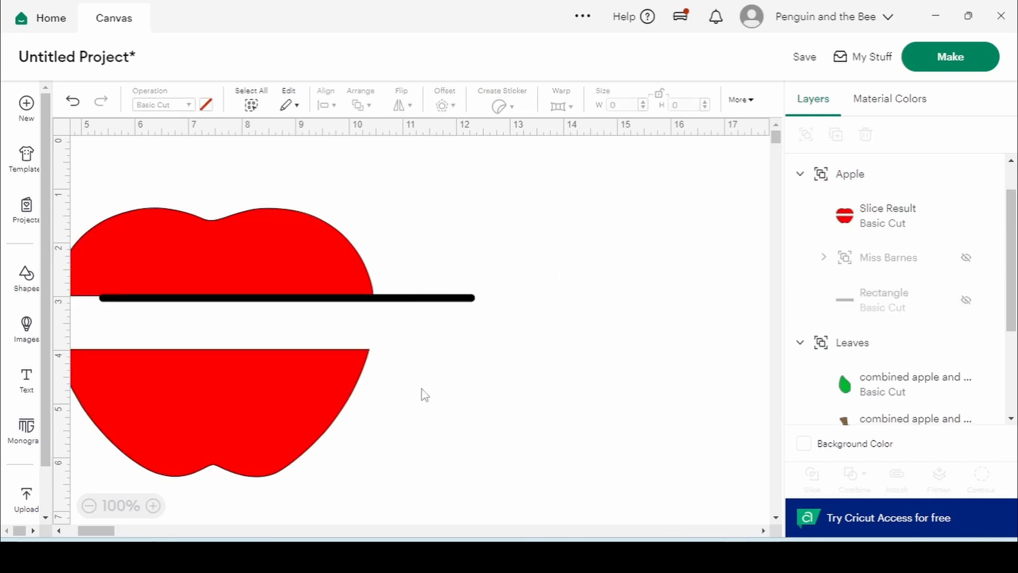
key("ctrl+z")
left_click_drag(610, 307, 545, 345)
Centre the apple and both bars horizontally, and move Slice Result out of the Apple group
left_click_drag(164, 150, 718, 493)
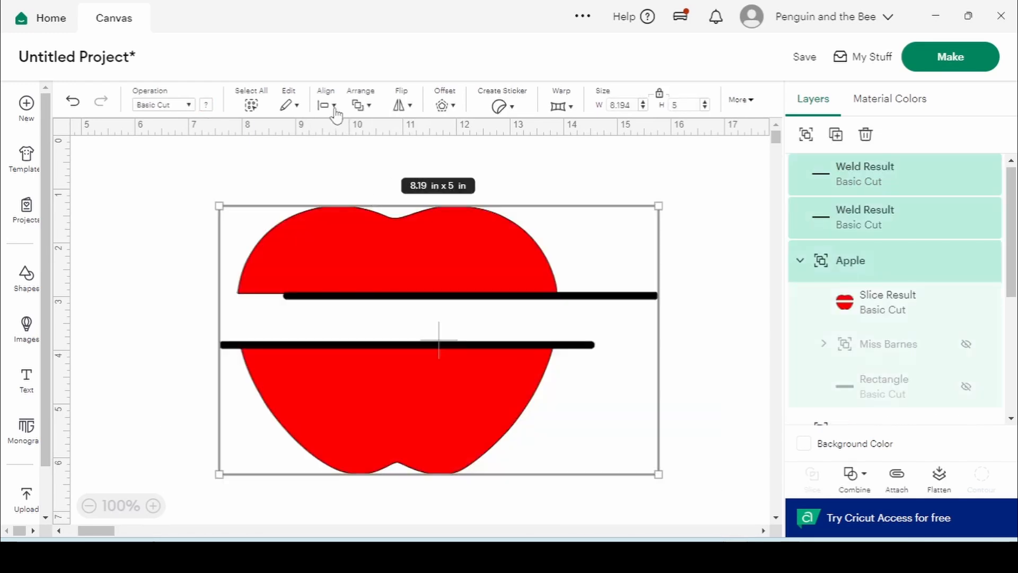
left_click(333, 105)
left_click(371, 185)
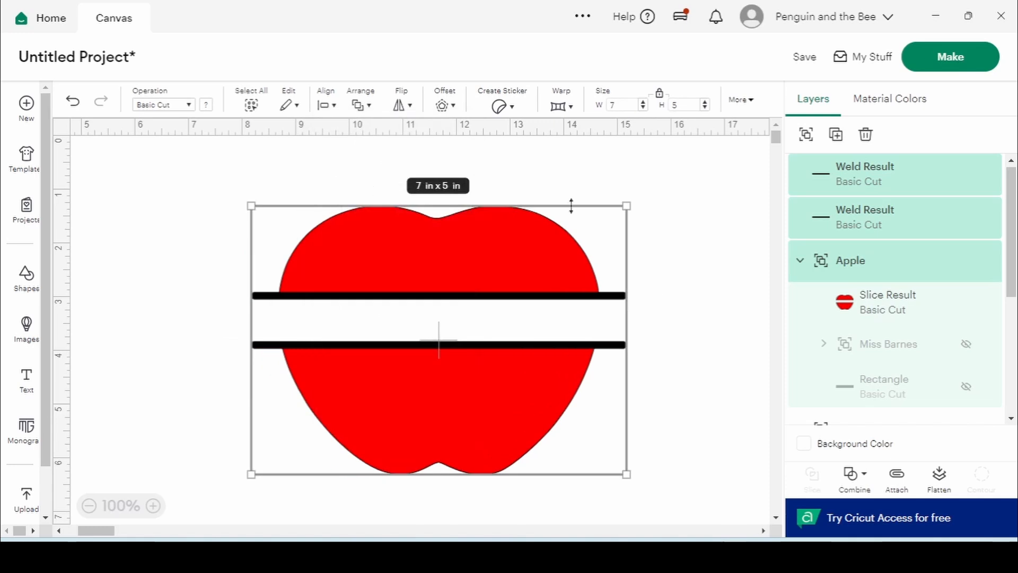
left_click(692, 232)
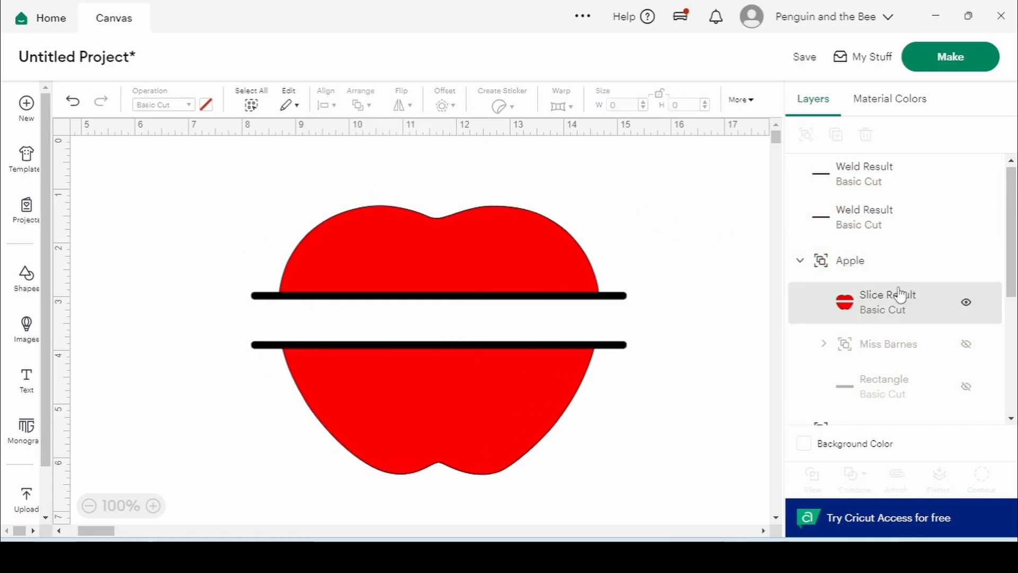
left_click_drag(897, 307, 892, 175)
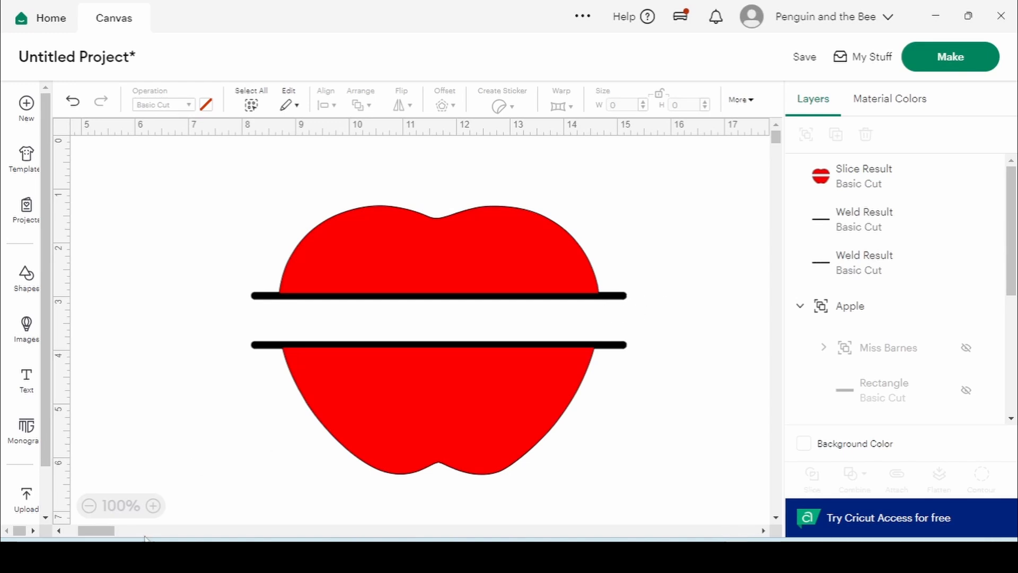
Zoom to 175% and fine-tune the upper bar's vertical position
left_click(153, 506)
left_click(153, 507)
left_click(152, 507)
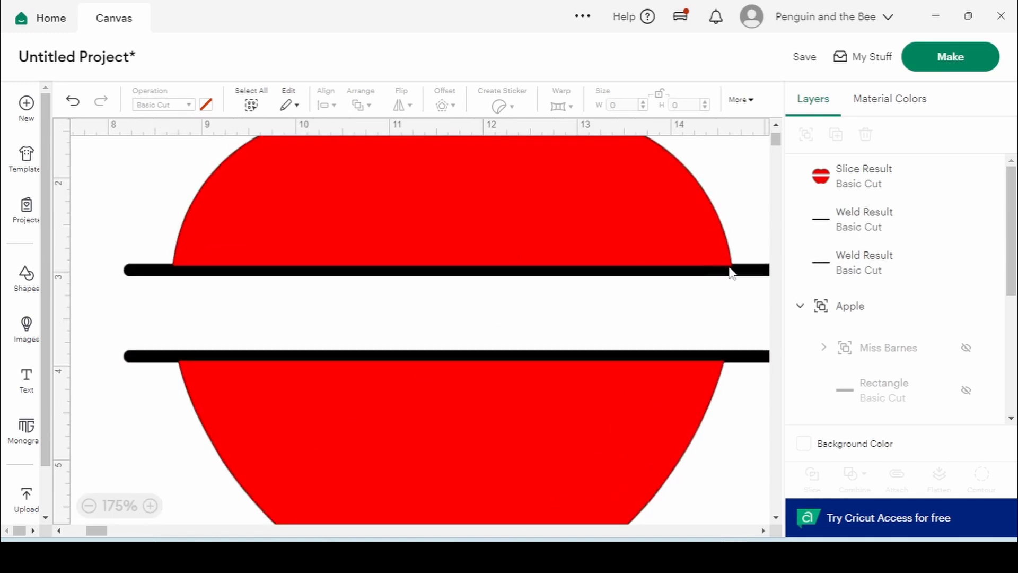
left_click(745, 272)
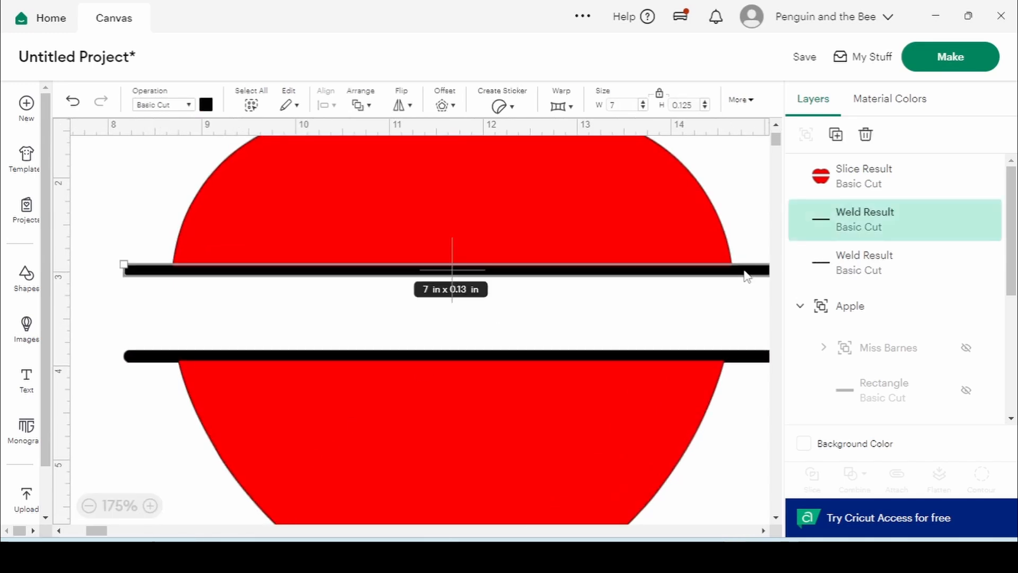
key("Up")
key("Up")
key("Up")
key("Up")
key("Down")
key("Down")
key("Down")
key("Down")
left_click(740, 387)
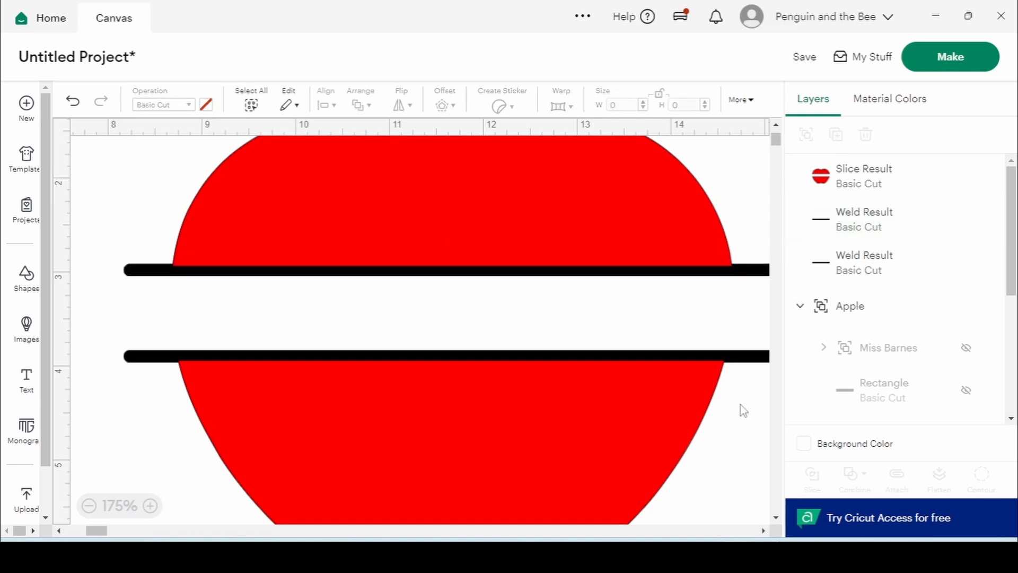
left_click(737, 357)
left_click(141, 222)
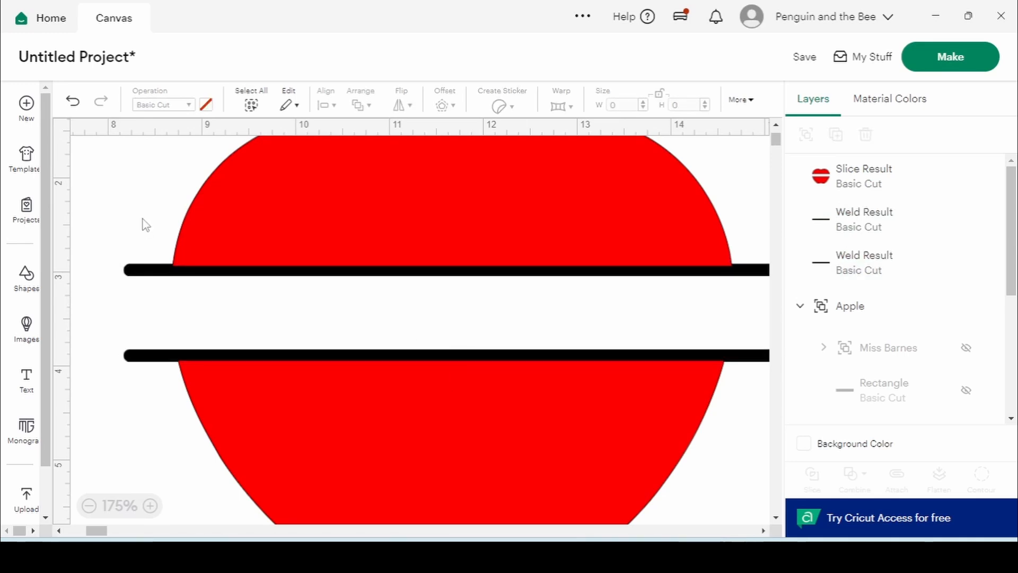
Weld the sliced apple with both bars and colour the result red
left_click(821, 185)
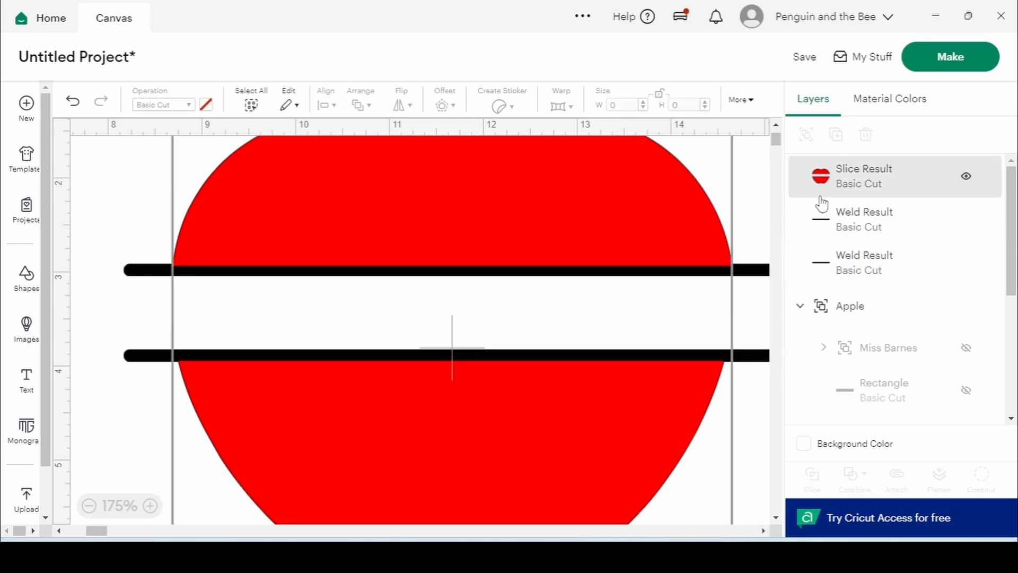
left_click(838, 220, "shift")
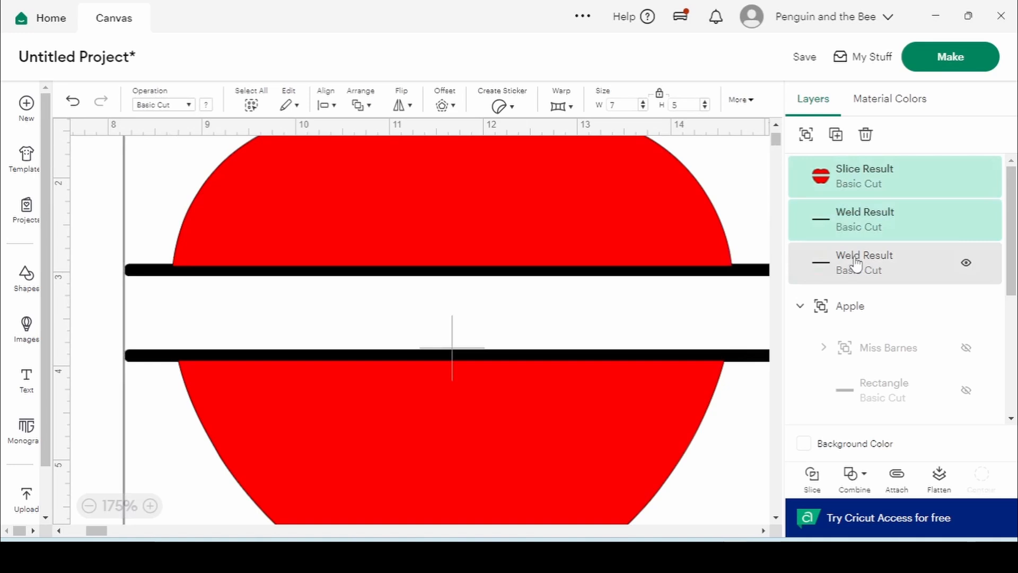
left_click(858, 262, "shift")
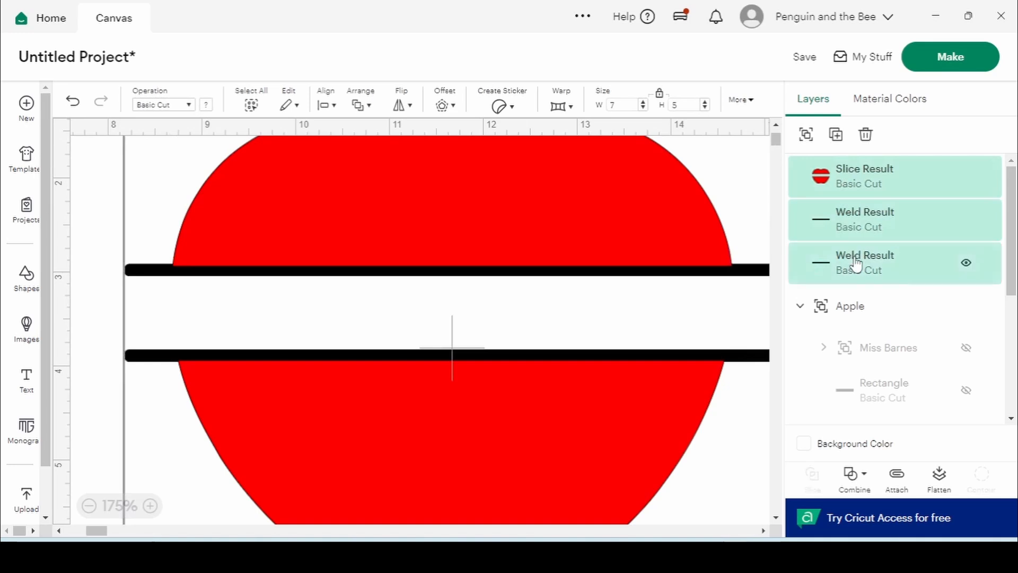
left_click(861, 473)
left_click(902, 325)
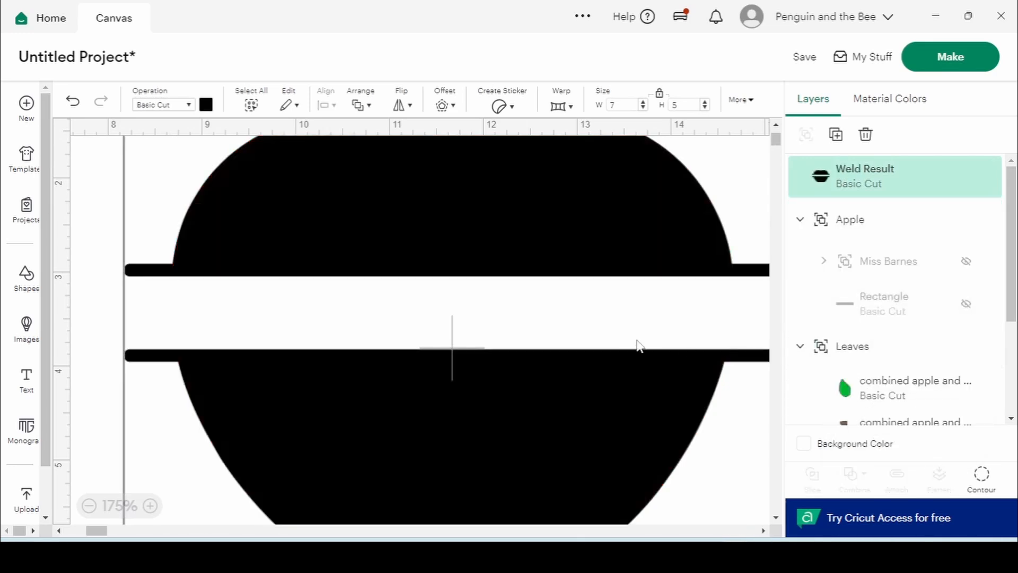
left_click(205, 104)
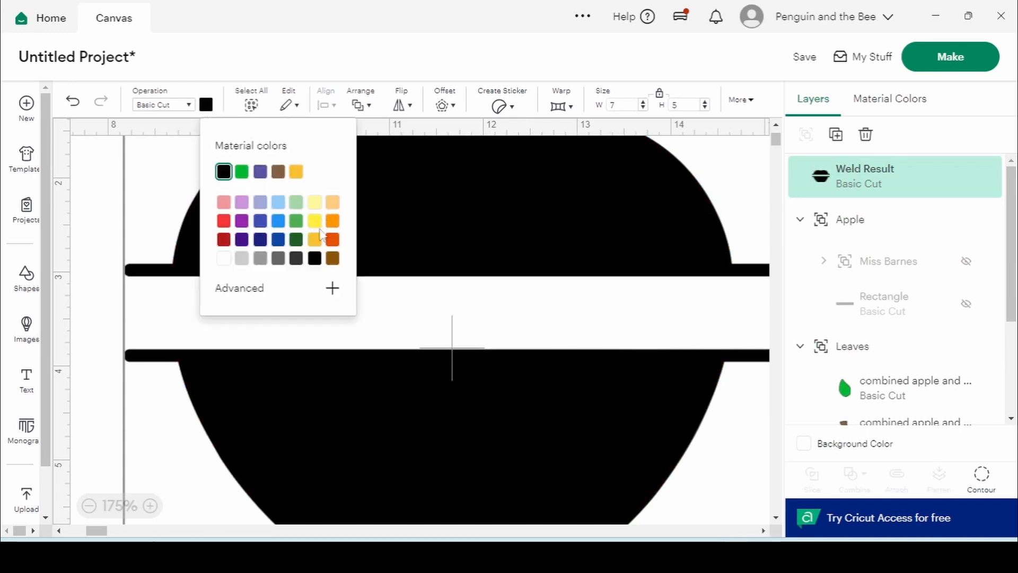
left_click(225, 223)
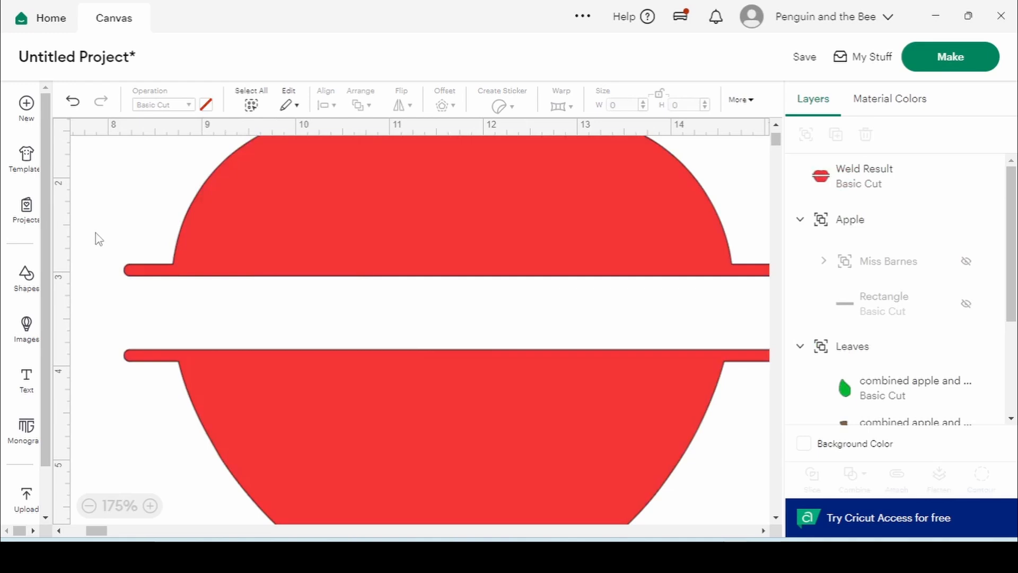
Show the MISS BARNES text, shrink it to 0.71 in tall and nudge it up between the bars
left_click(960, 259)
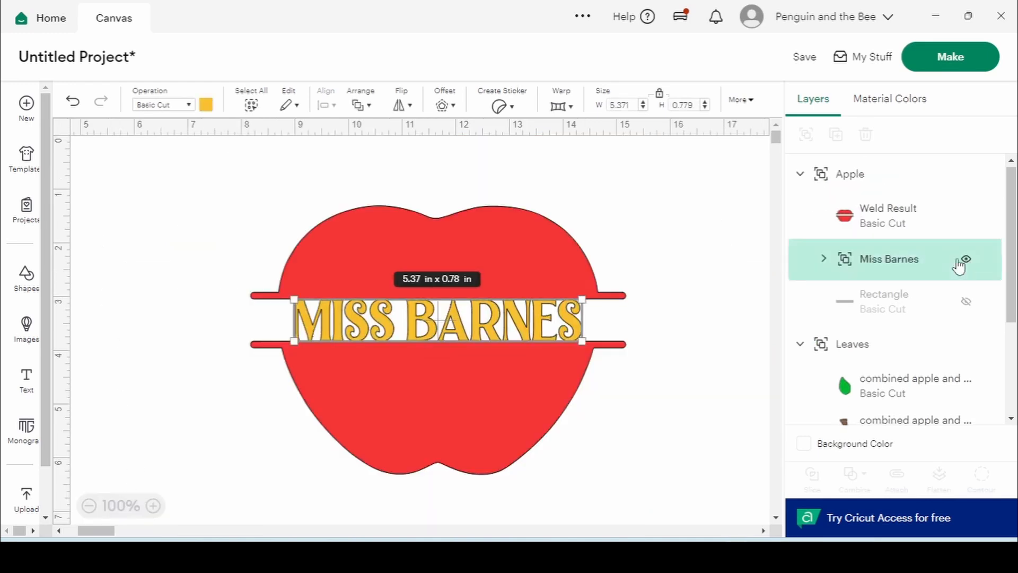
left_click(678, 251)
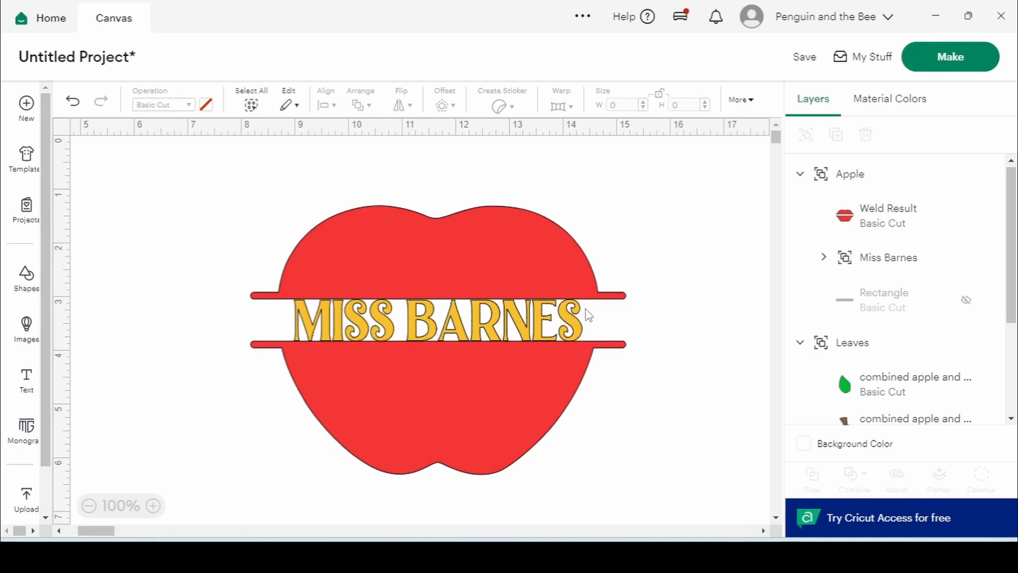
left_click(459, 330)
left_click(892, 264)
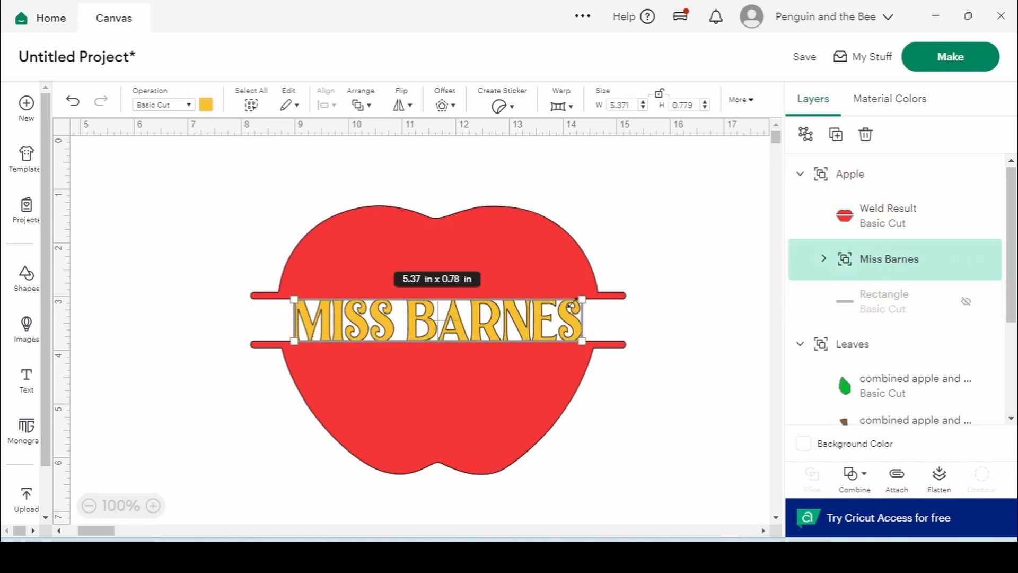
left_click_drag(582, 300, 583, 304)
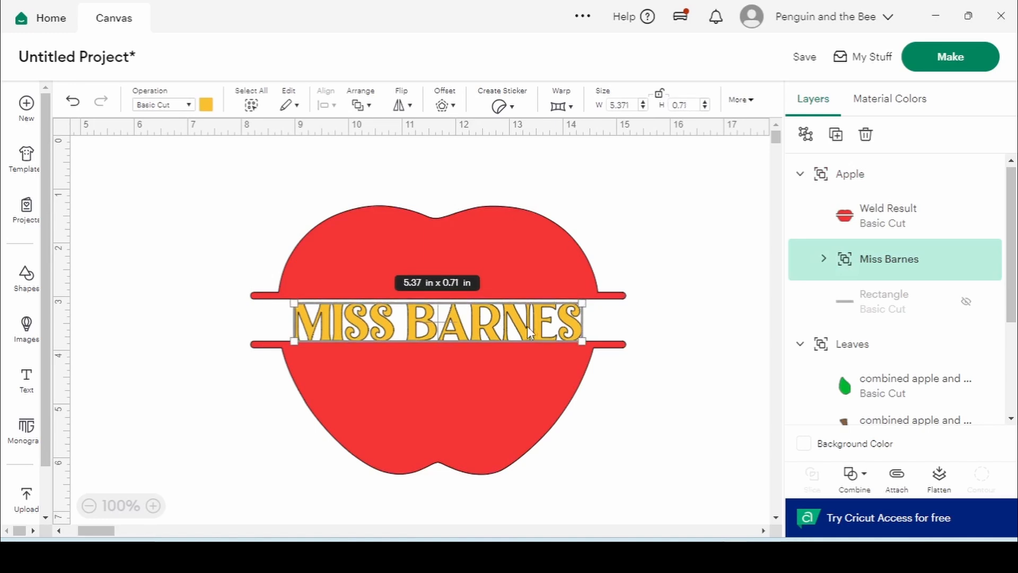
left_click_drag(530, 332, 534, 329)
Centre the MISS BARNES text on the Rectangle band, then hide the Rectangle again
left_click(960, 300)
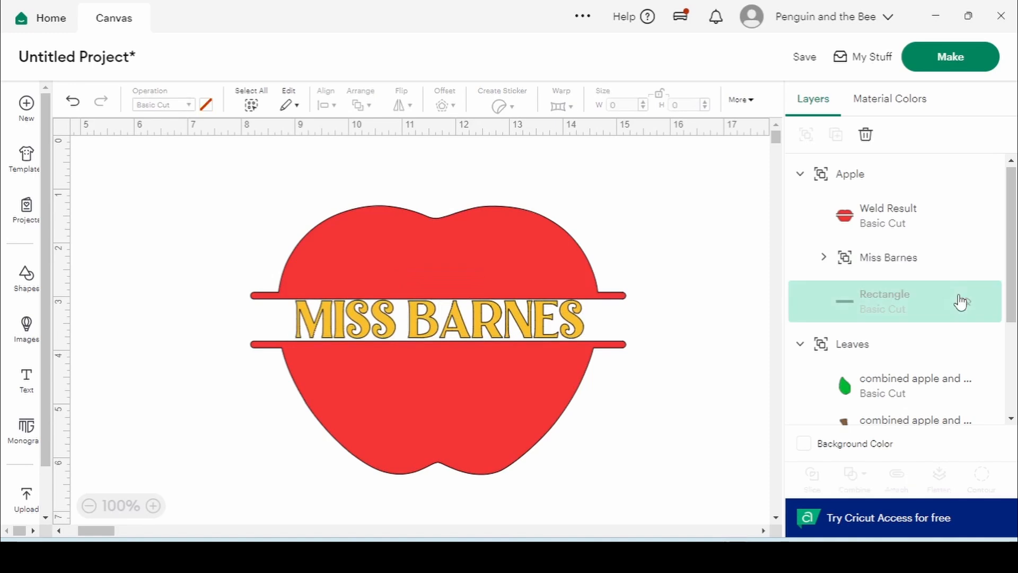
left_click(961, 301)
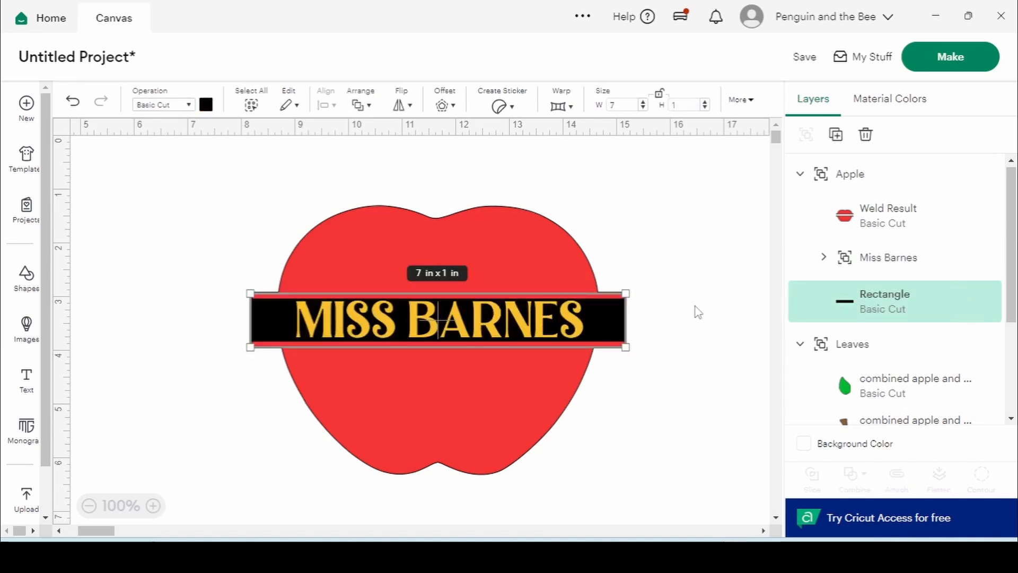
left_click(908, 268, "shift")
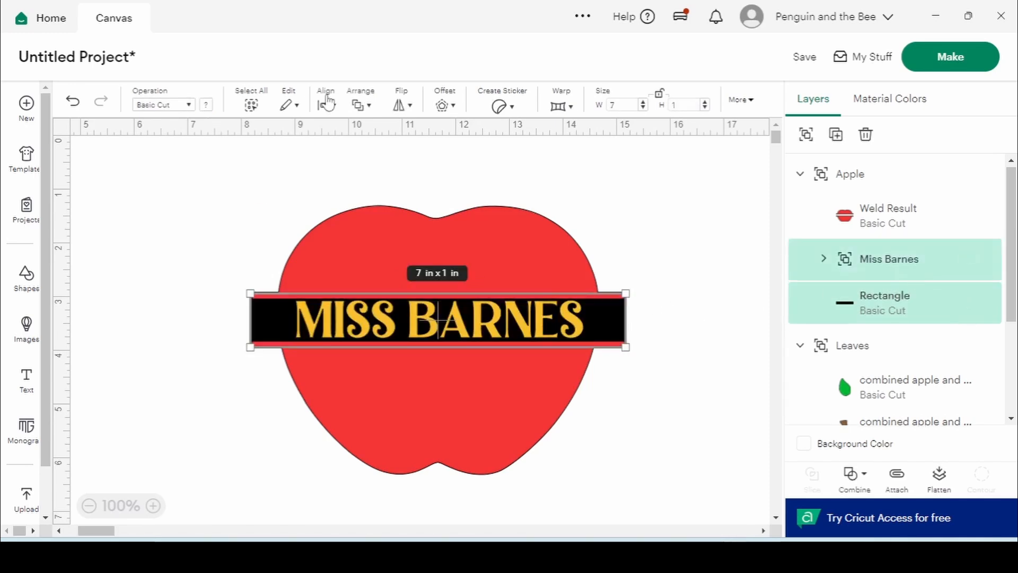
left_click(327, 103)
left_click(366, 309)
left_click(966, 302)
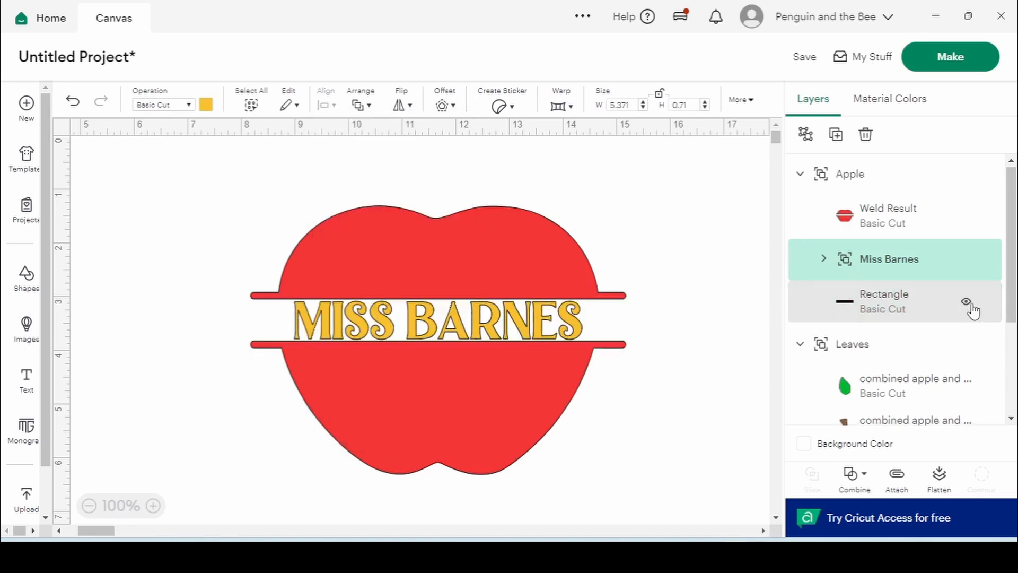
left_click(968, 302)
Stretch the name text to about 5.37 in by 0.86 in and layer it above Weld Result
left_click(921, 269)
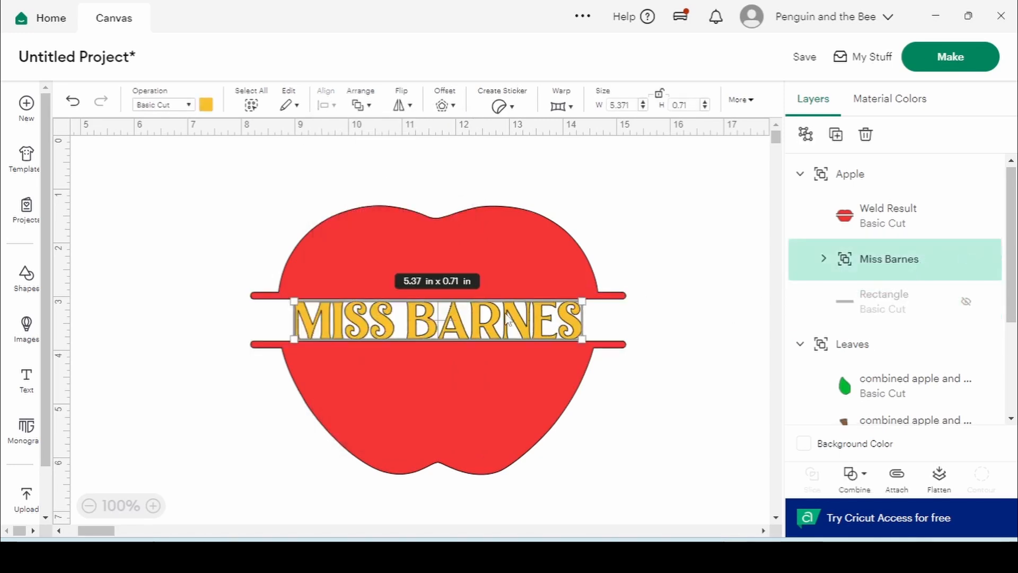
left_click_drag(461, 300, 464, 292)
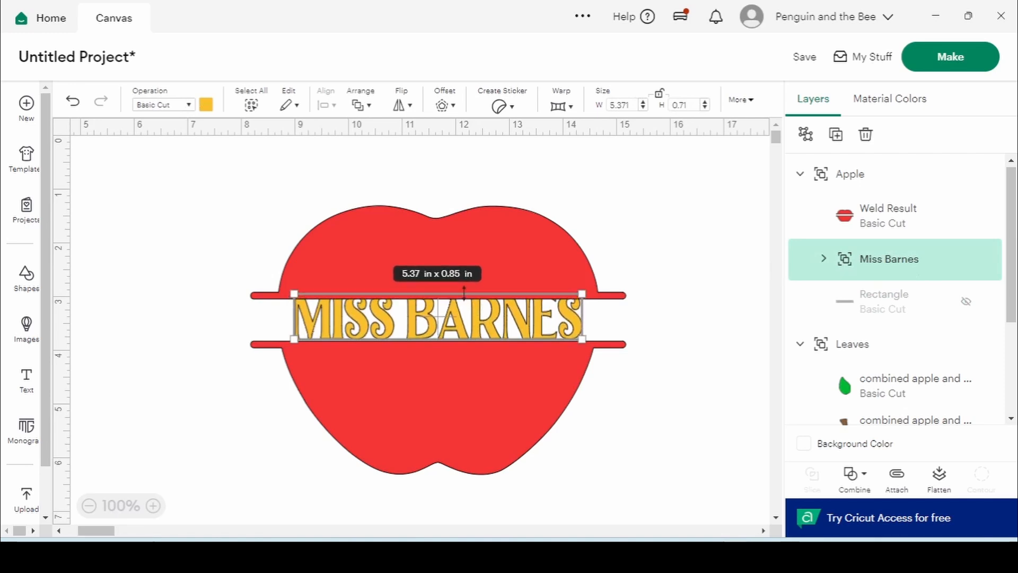
left_click_drag(882, 262, 881, 210)
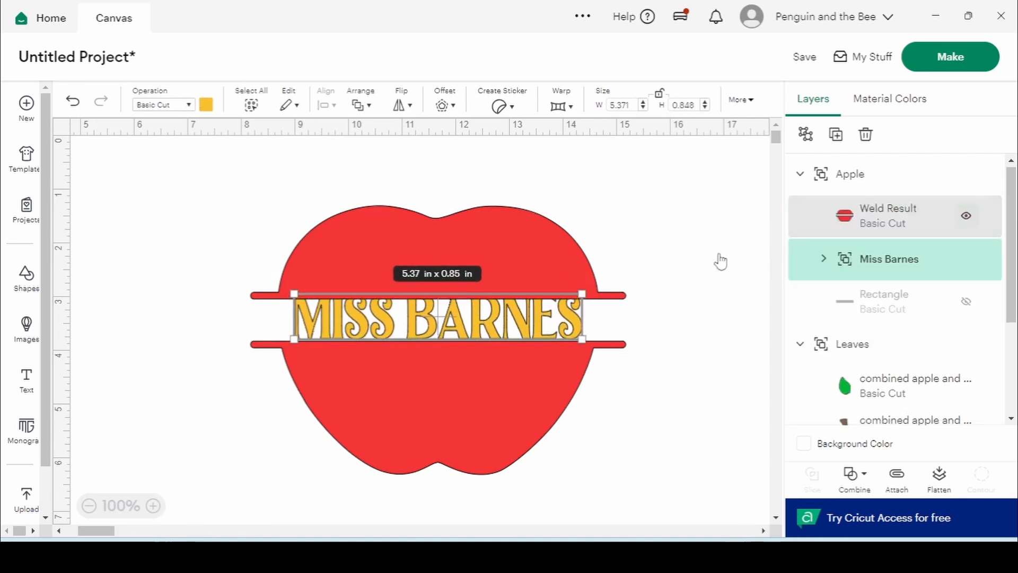
left_click_drag(478, 340, 479, 343)
left_click(688, 291)
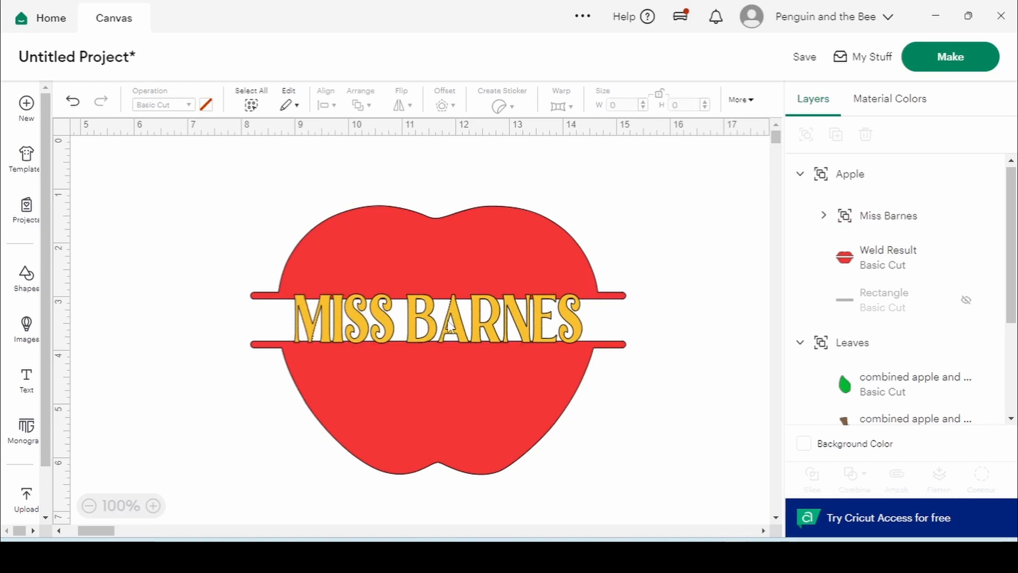
left_click(555, 286)
left_click(554, 286)
left_click(680, 266)
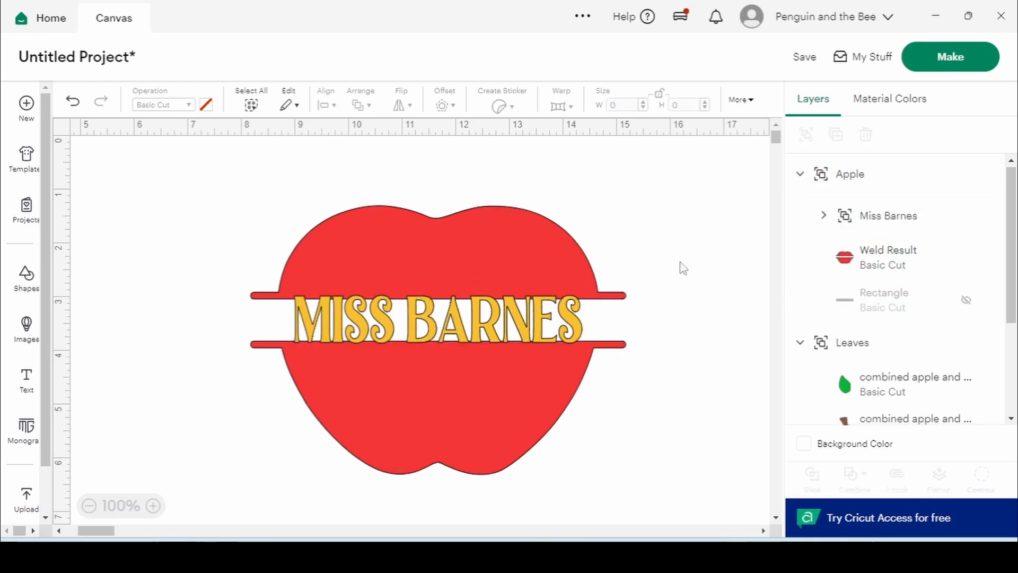
Colour the apple group, including the MISS BARNES letters, red
left_click(300, 314)
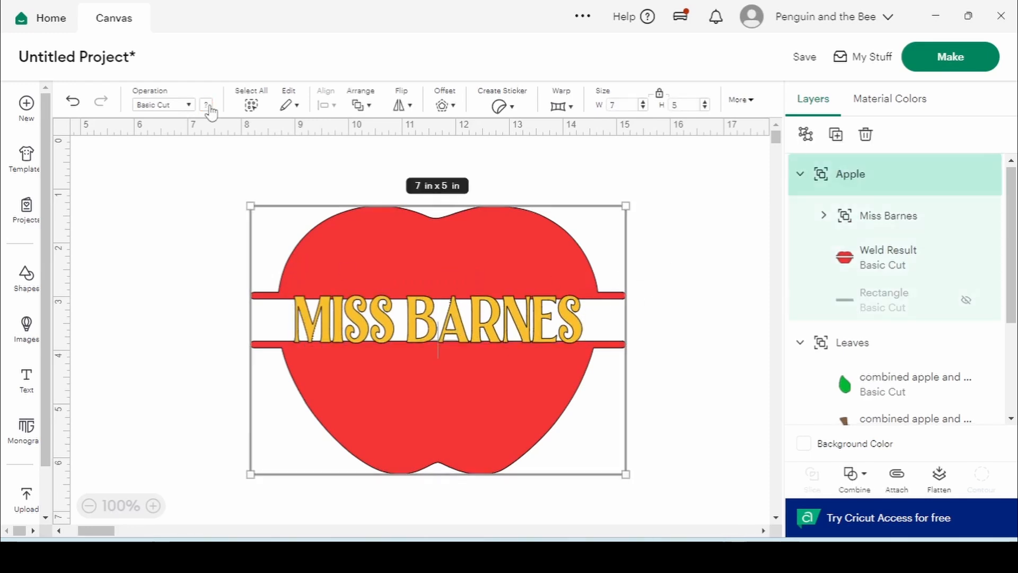
left_click(207, 106)
left_click(296, 169)
left_click(691, 243)
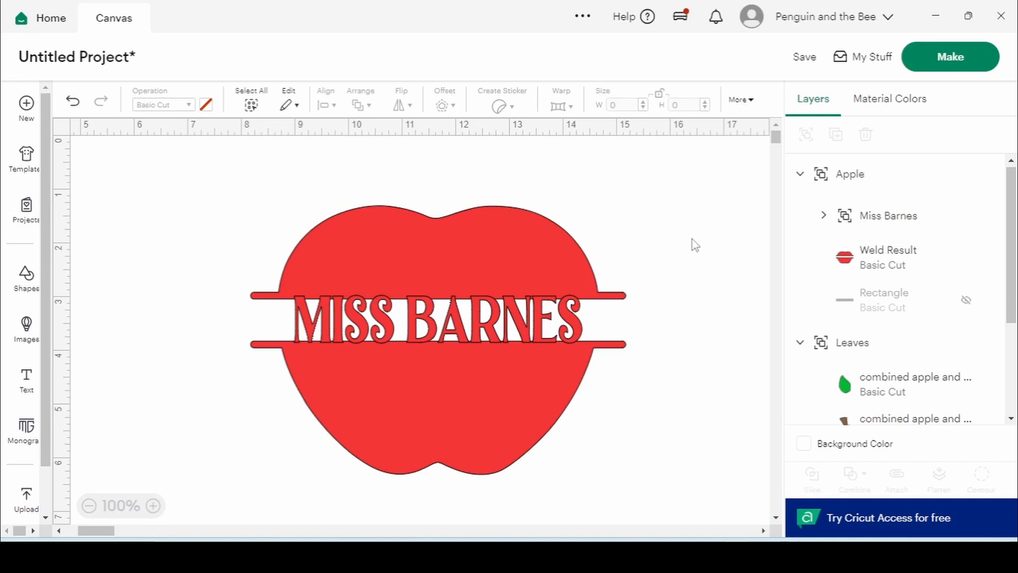
Select the whole apple design and weld it into one shape with the name cut out
left_click_drag(259, 202, 653, 474)
left_click(855, 475)
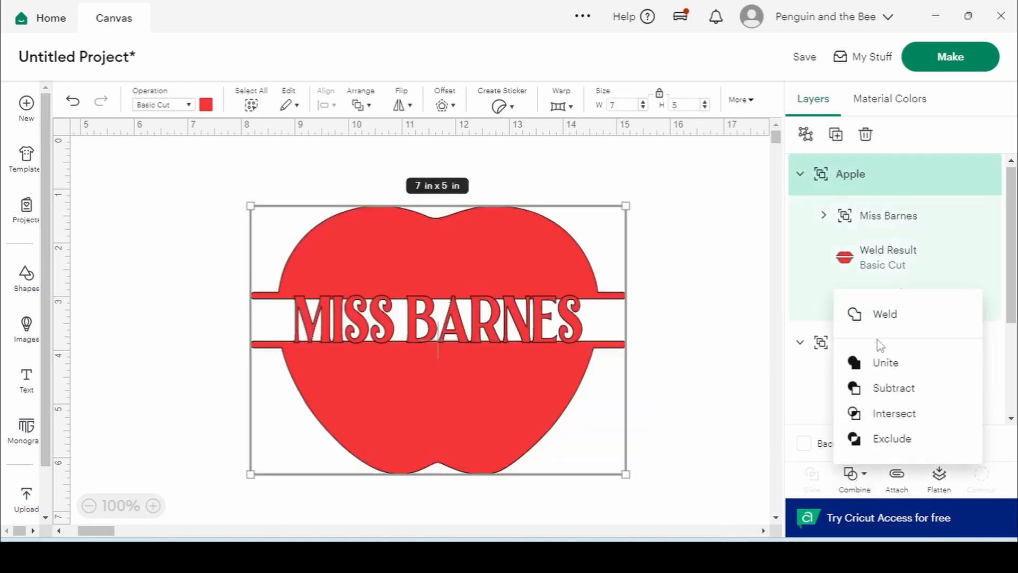
left_click(881, 320)
left_click(687, 286)
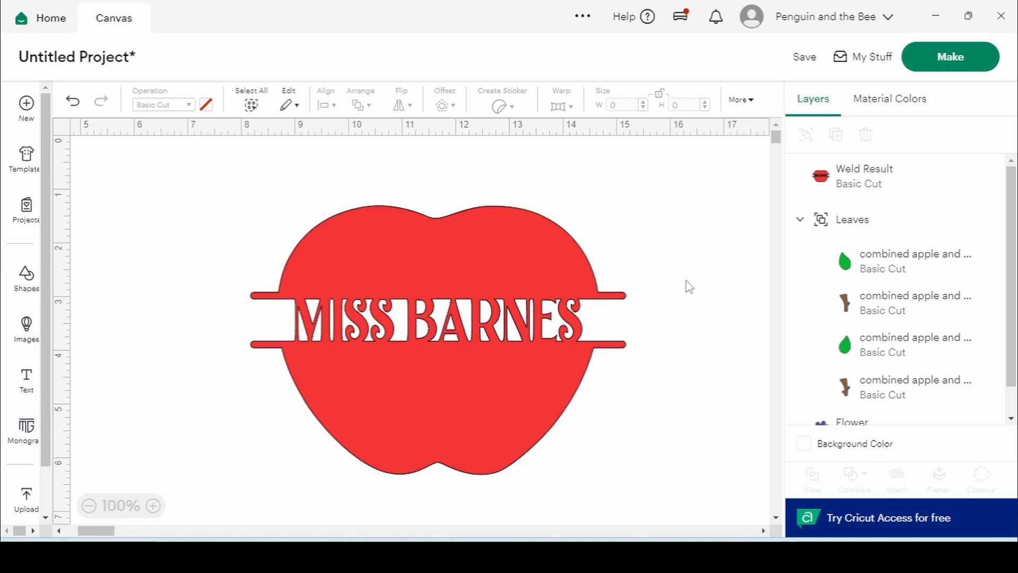
Set the Leaves group position to X 4 and Y 4
left_click(894, 220)
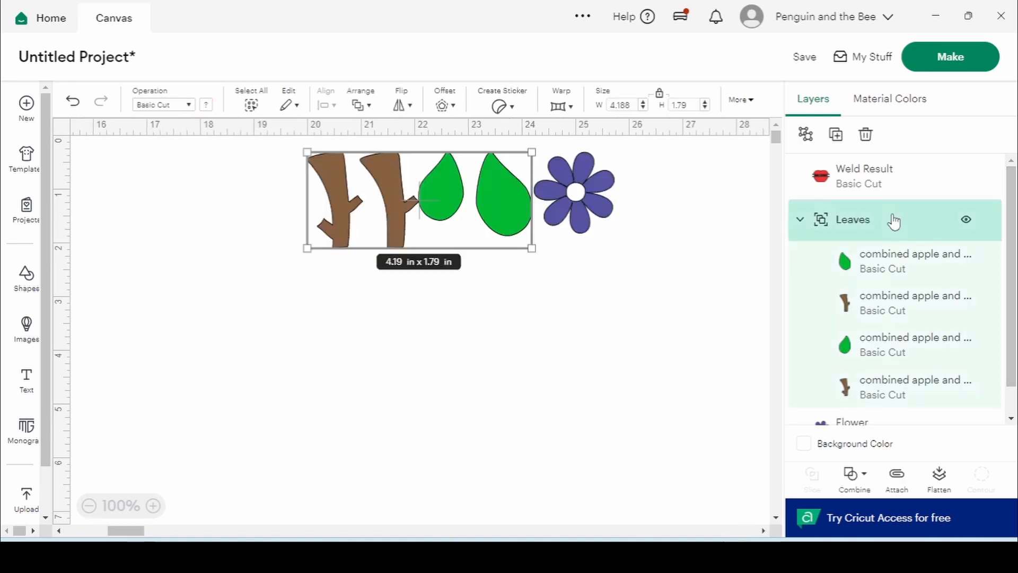
left_click(750, 102)
left_click(749, 144)
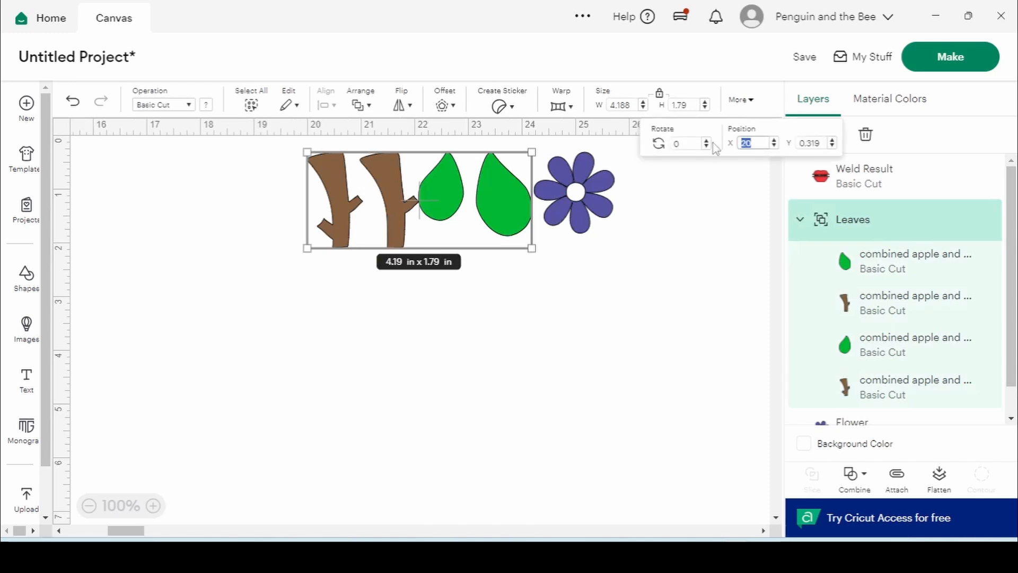
type("4")
key("Return")
left_click(816, 143)
type("4")
left_click(726, 207)
Drag the stems and leaves onto the apple top, ungroup them, and shift the apple down slightly
double_click(843, 177)
left_click_drag(202, 364, 500, 184)
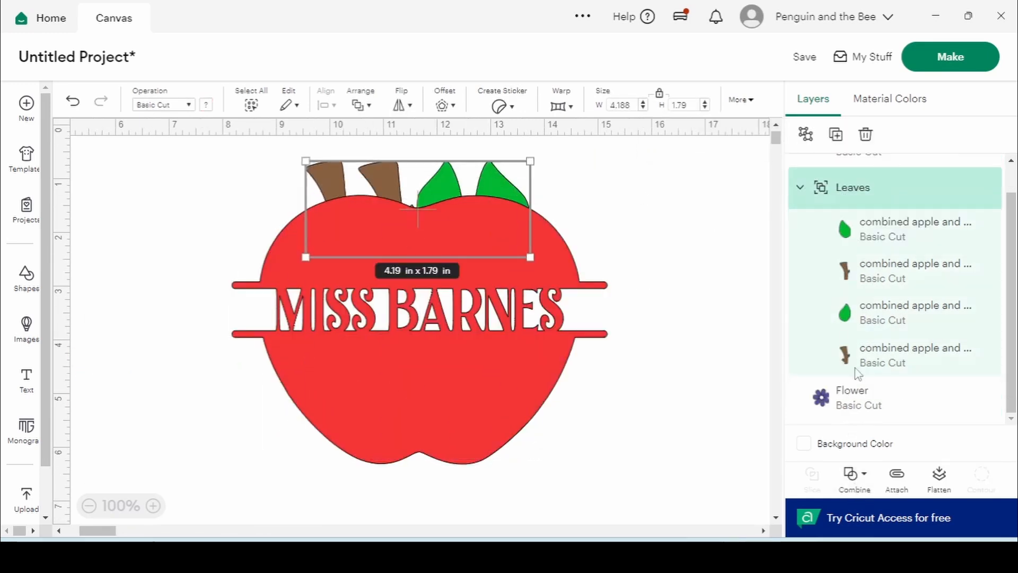
left_click(805, 134)
left_click(764, 189)
left_click_drag(490, 271, 490, 293)
Move the spare stem and leaf aside, place one stem and leaf on the apple, and tilt the leaf about 16°
left_click_drag(481, 202, 740, 206)
left_click(329, 201)
left_click_drag(328, 199, 183, 206)
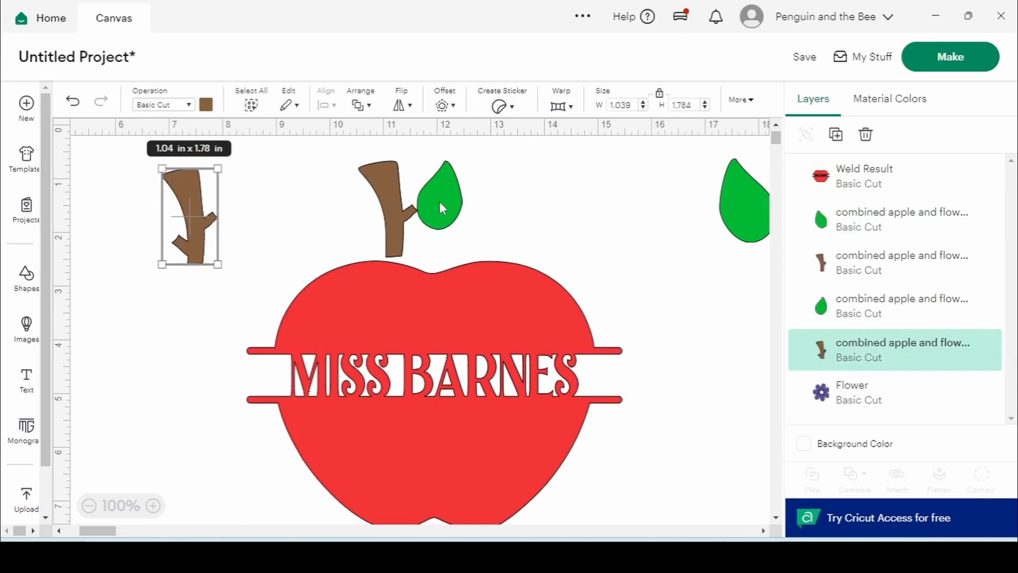
left_click_drag(439, 201, 525, 206)
left_click(398, 208)
left_click_drag(398, 208, 435, 231)
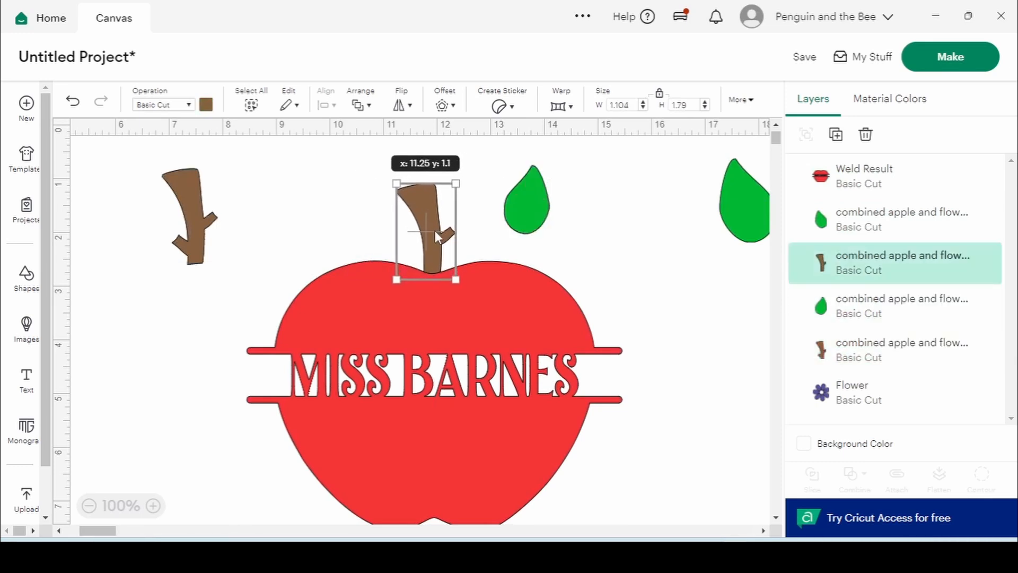
left_click_drag(522, 206, 474, 216)
left_click_drag(509, 248, 510, 245)
left_click(533, 238)
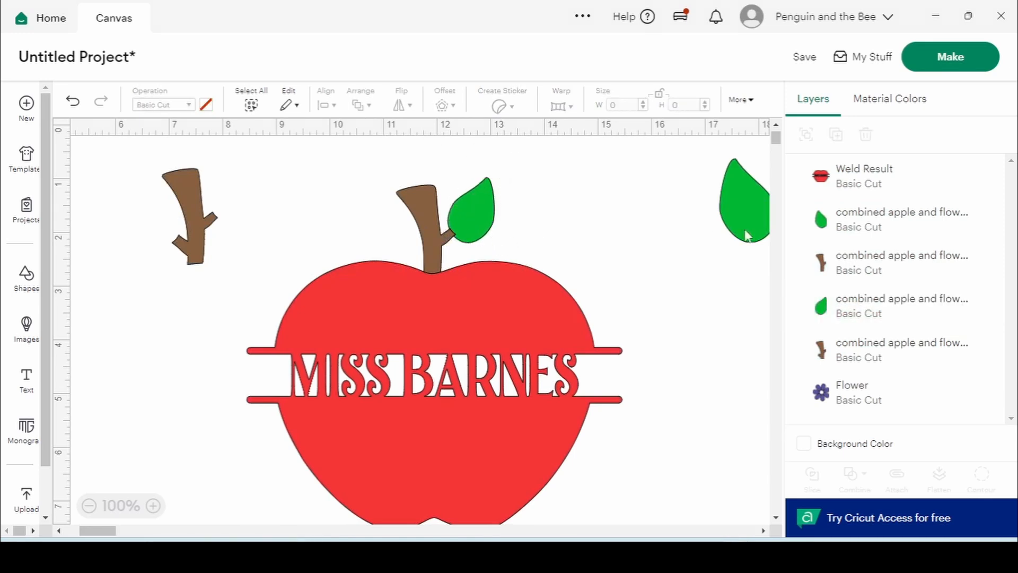
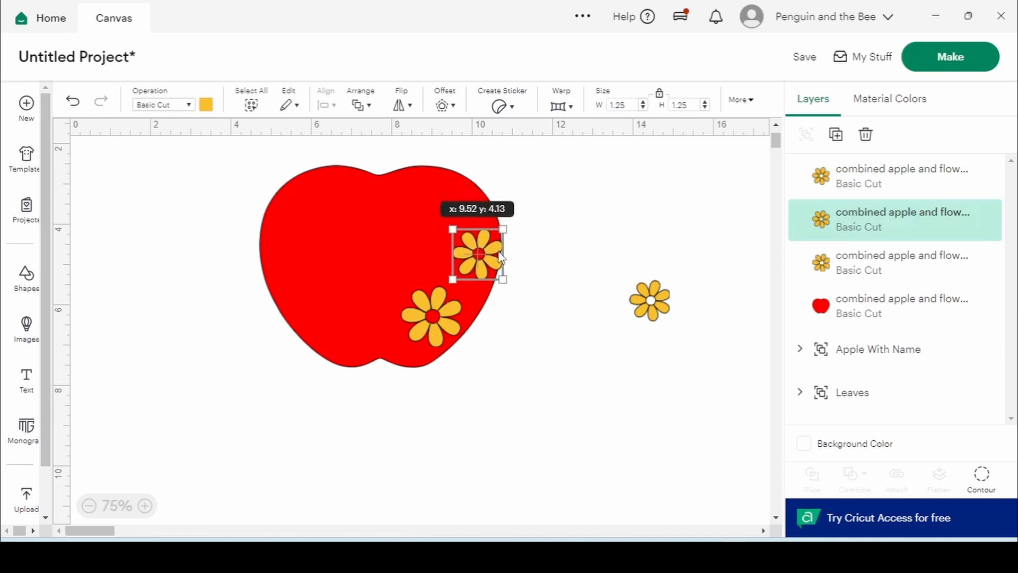
Line the three yellow daisies up diagonally on the apple's right side, turning the top one to 345°
left_click_drag(644, 291, 456, 203)
left_click_drag(451, 313, 434, 317)
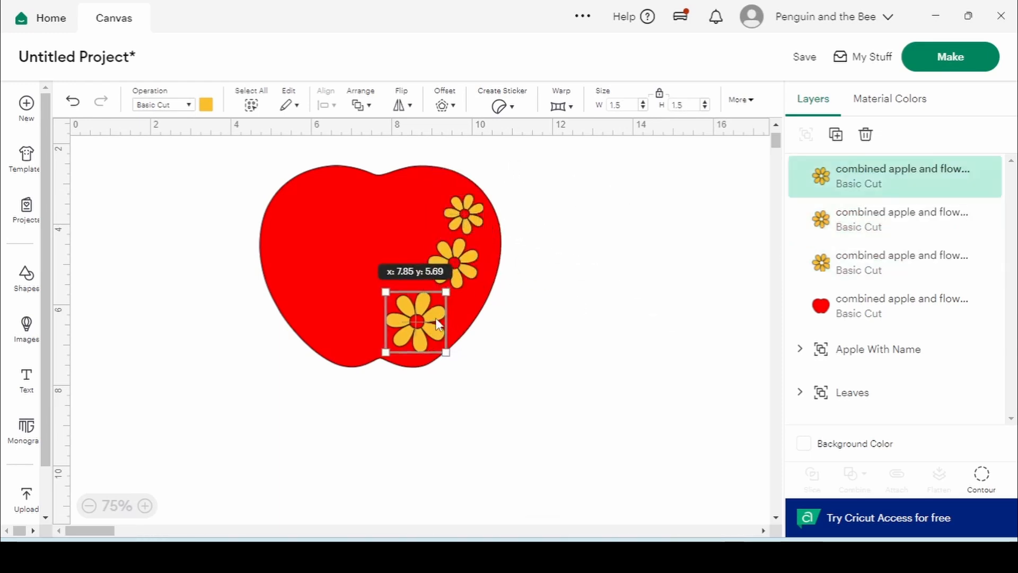
left_click_drag(470, 276, 476, 289)
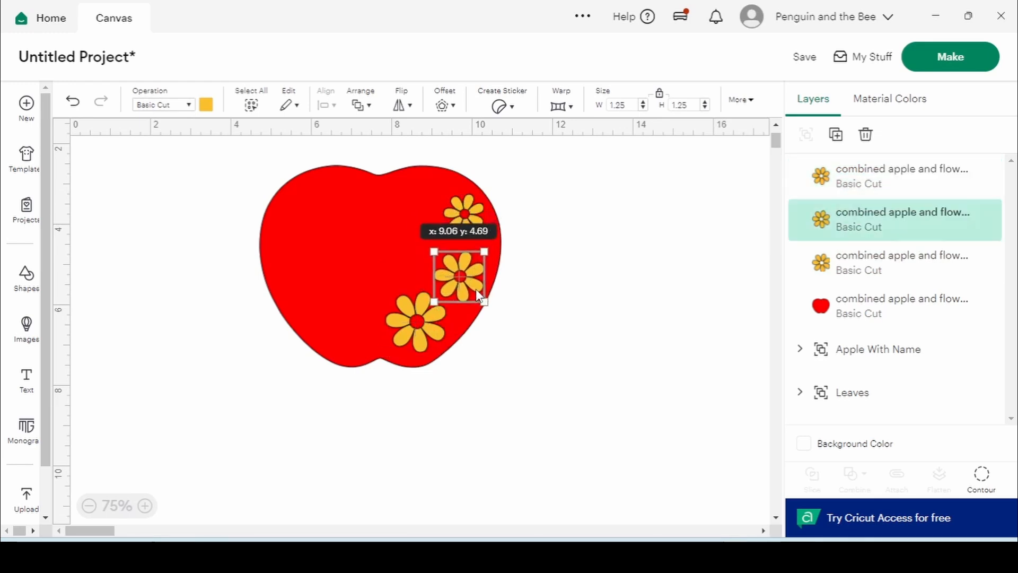
left_click(476, 212)
left_click_drag(476, 211, 487, 233)
key("ctrl+z")
left_click(526, 233)
Shift the middle daisy slightly left and rotate it a little
left_click_drag(461, 280, 456, 277)
left_click_drag(438, 313, 439, 313)
left_click(557, 358)
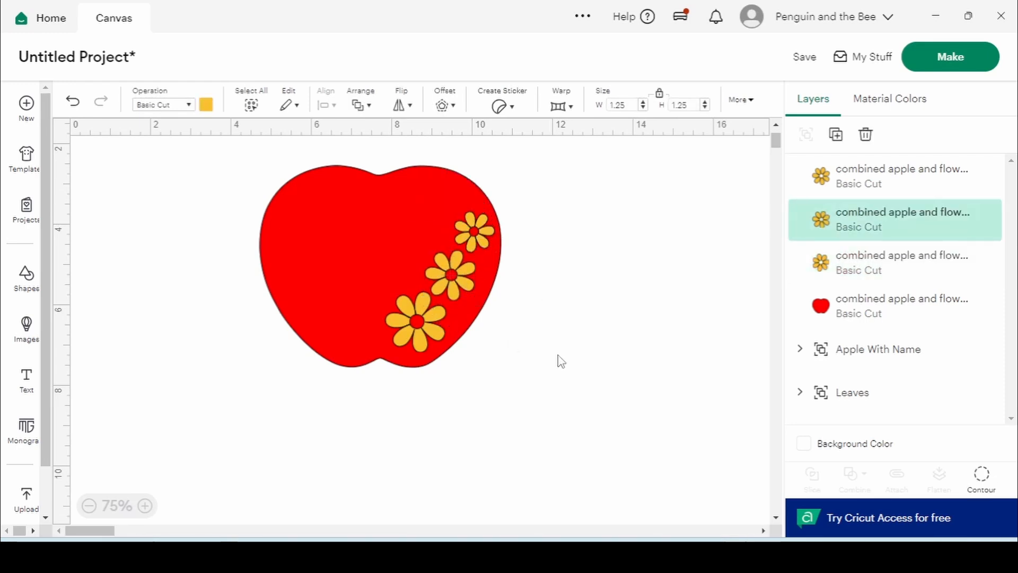
Group the three yellow daisies together
left_click(956, 189)
left_click(872, 273, "shift")
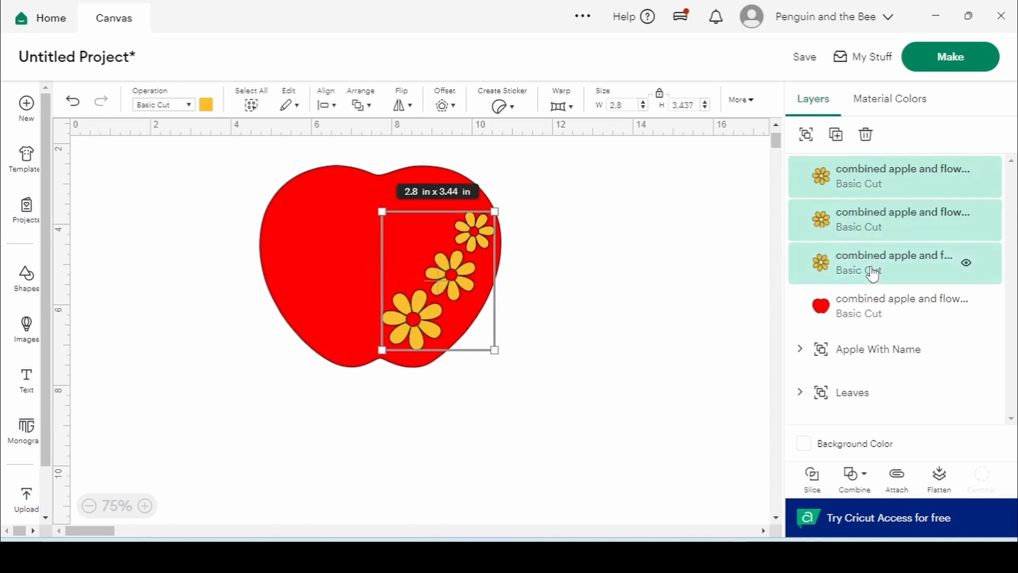
left_click(806, 134)
Duplicate the daisy group, flip it horizontally, and place it on the apple's left side
right_click(843, 177)
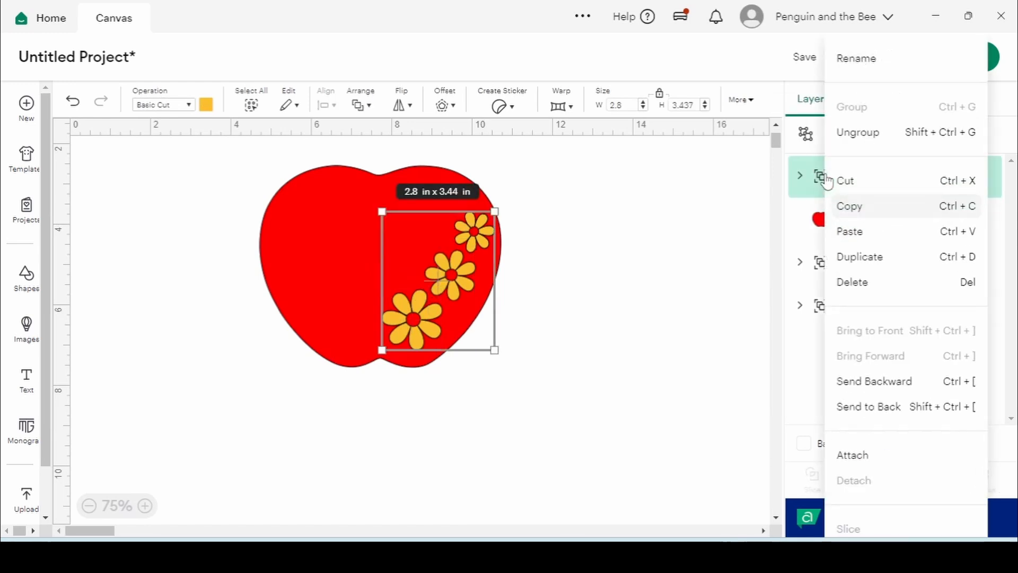
left_click(853, 256)
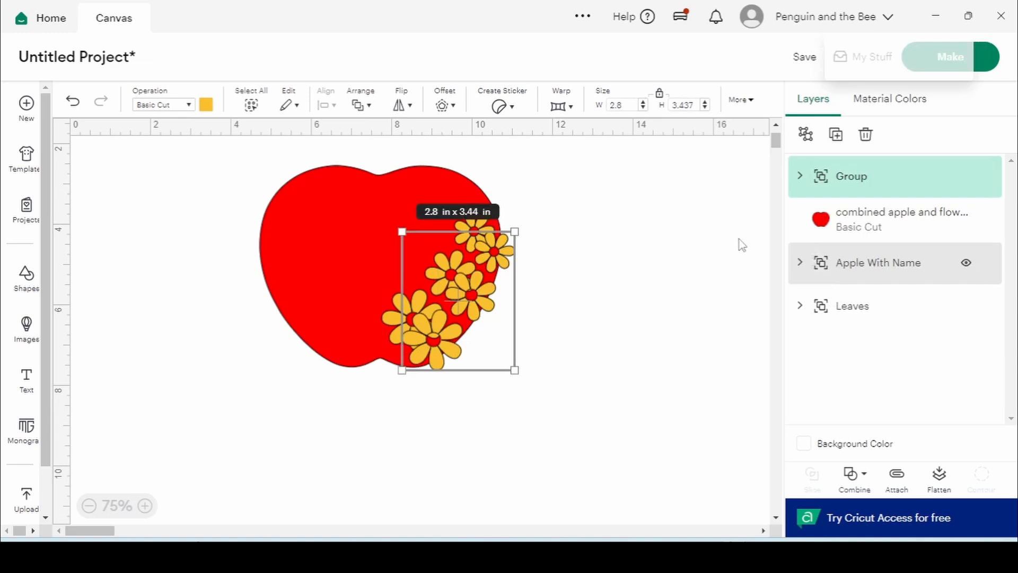
left_click(407, 104)
left_click(422, 136)
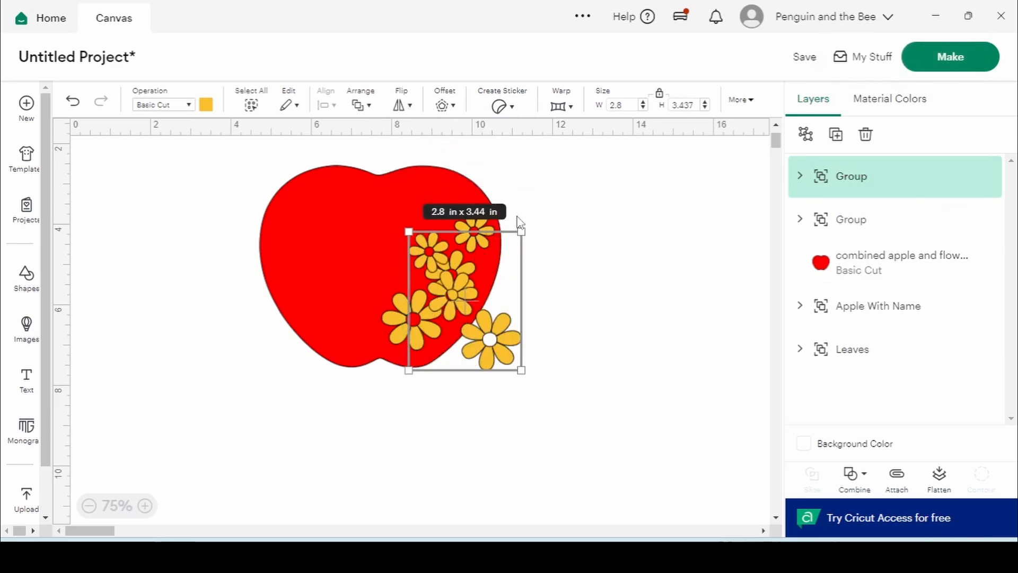
left_click_drag(490, 325, 357, 306)
left_click(624, 339)
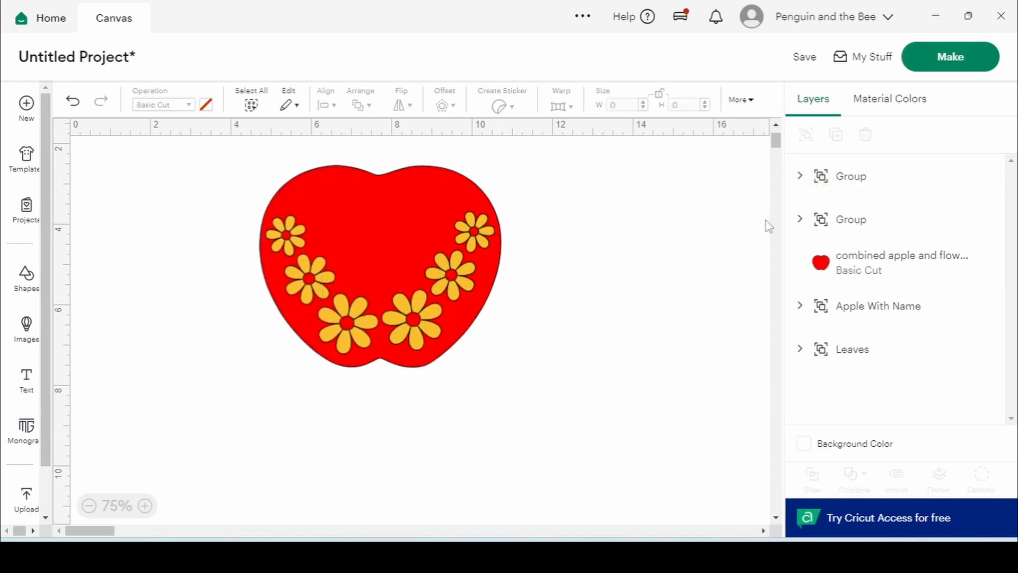
Align the two daisy groups along their tops
left_click(876, 180)
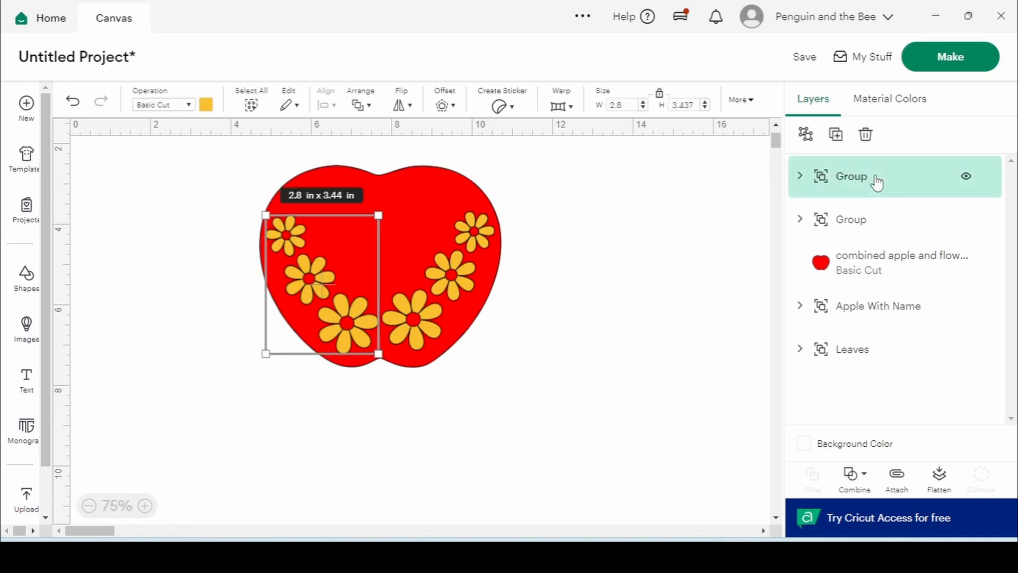
left_click(860, 222, "shift")
left_click(335, 109)
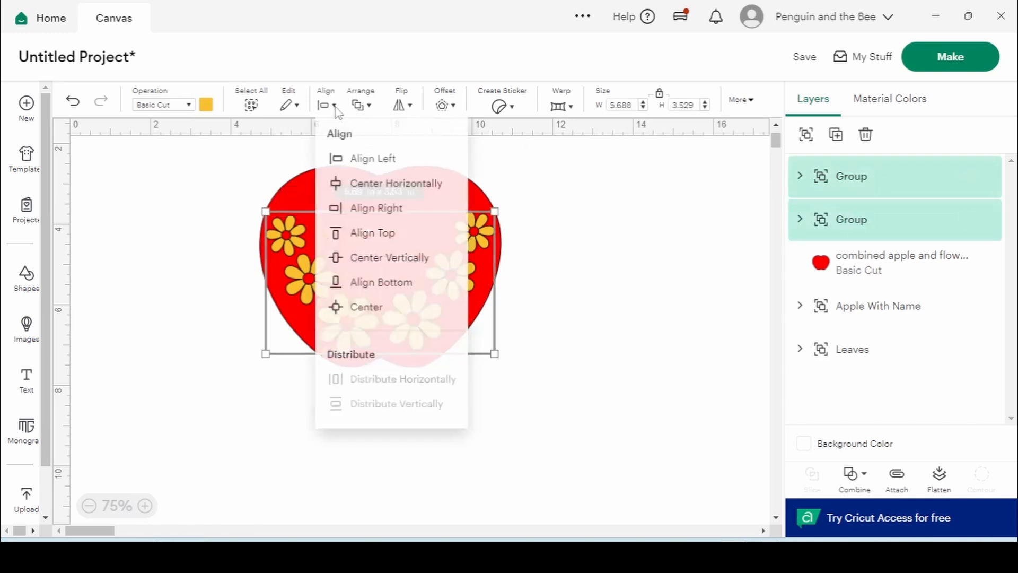
left_click(394, 236)
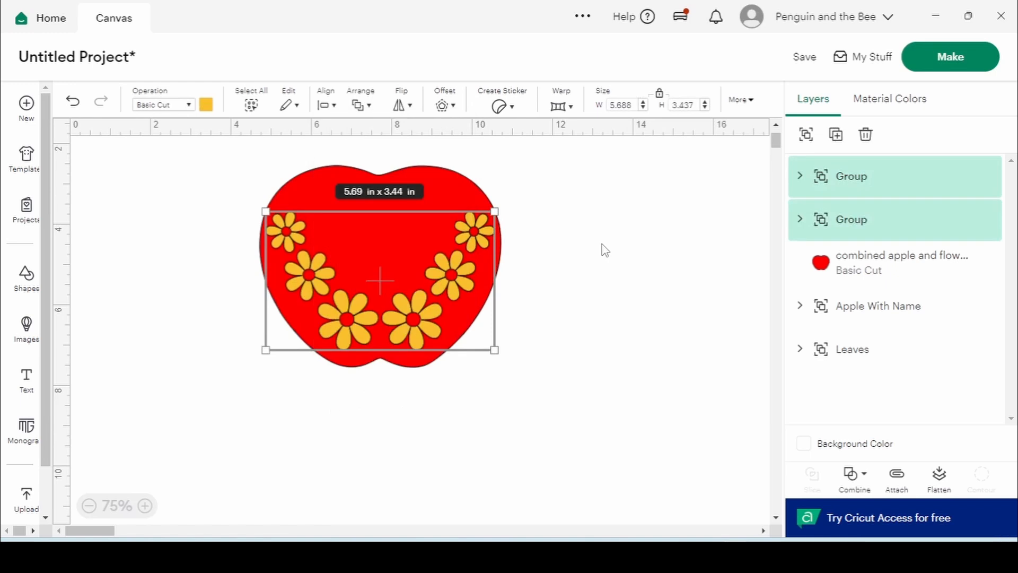
left_click(605, 249)
Place a copy of the apple with its daisies off to the right
left_click(385, 199)
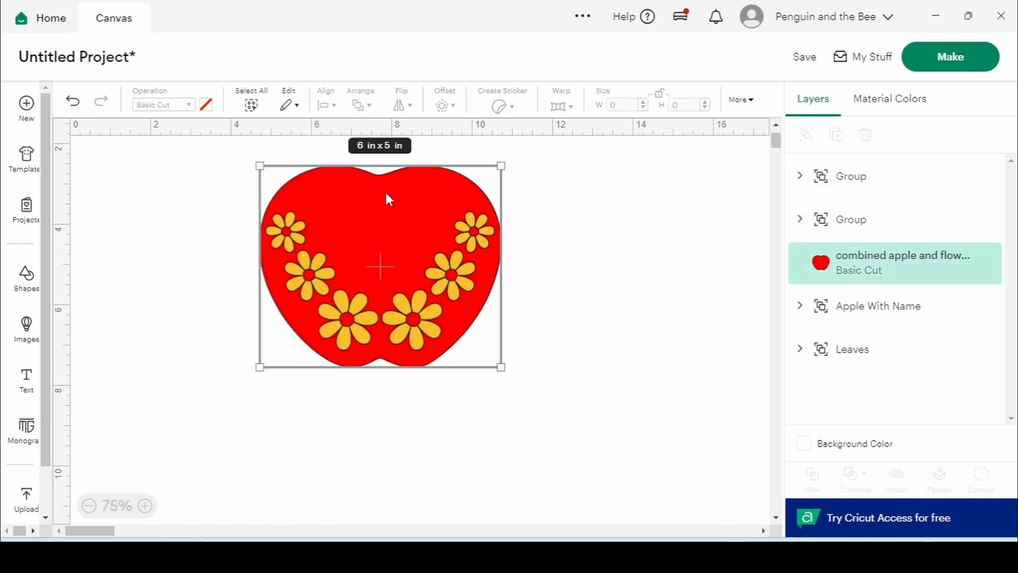
left_click(482, 237, "shift")
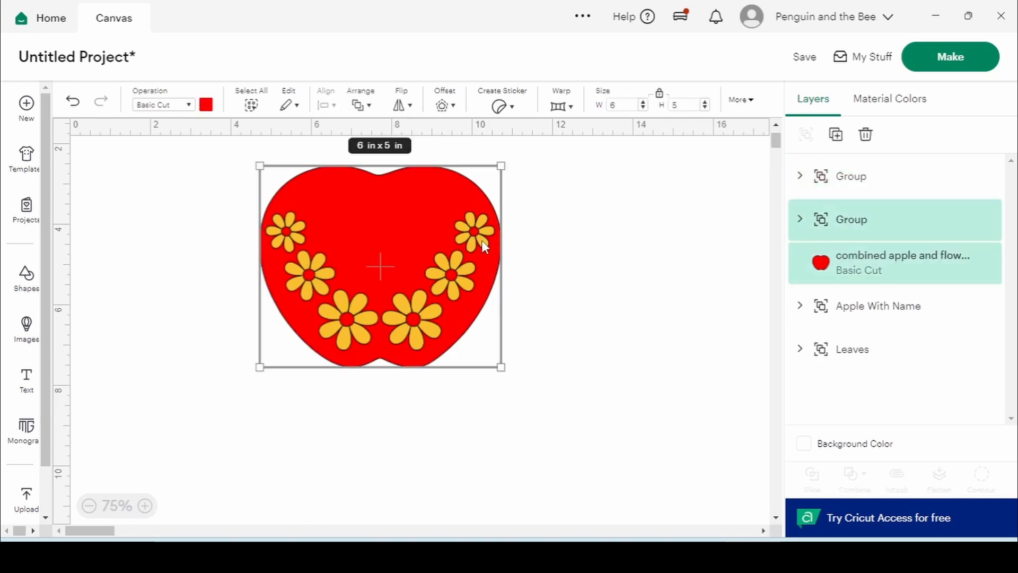
left_click_drag(482, 241, 773, 341)
left_click_drag(596, 313, 770, 349)
left_click(607, 303)
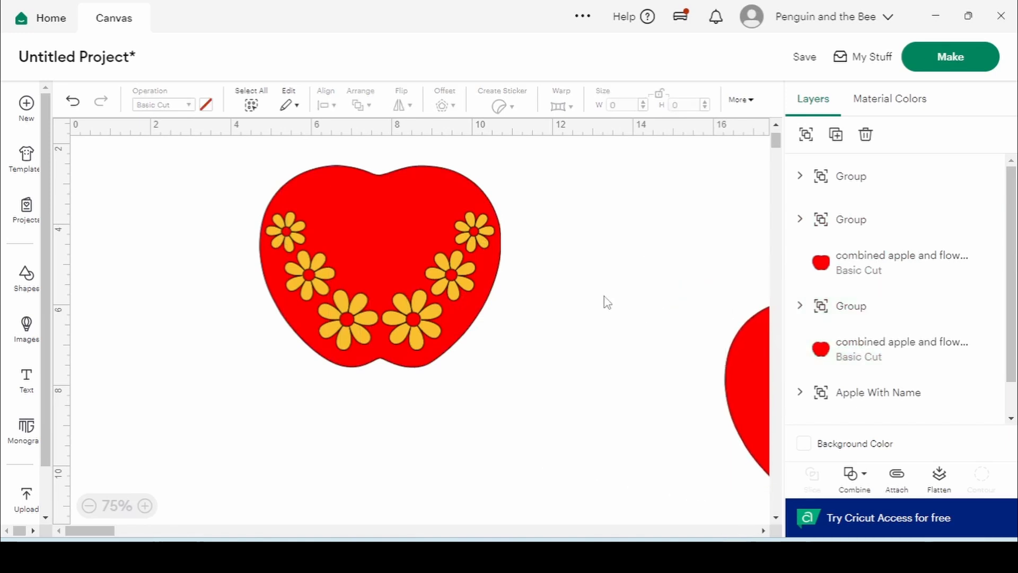
Subtract all six daisies from the original apple, leaving flower-shaped cutouts
left_click_drag(201, 160, 590, 415)
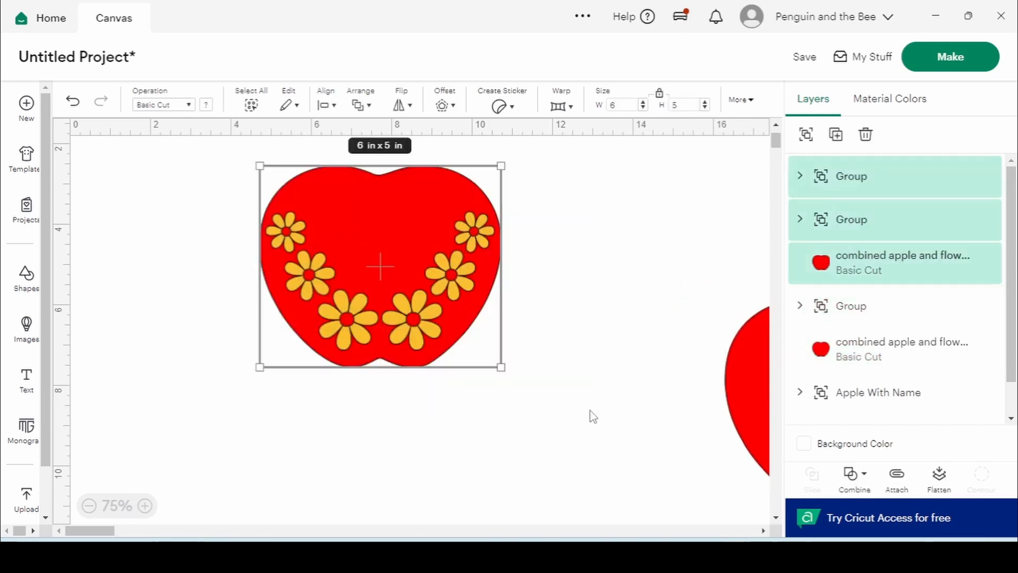
left_click(868, 487)
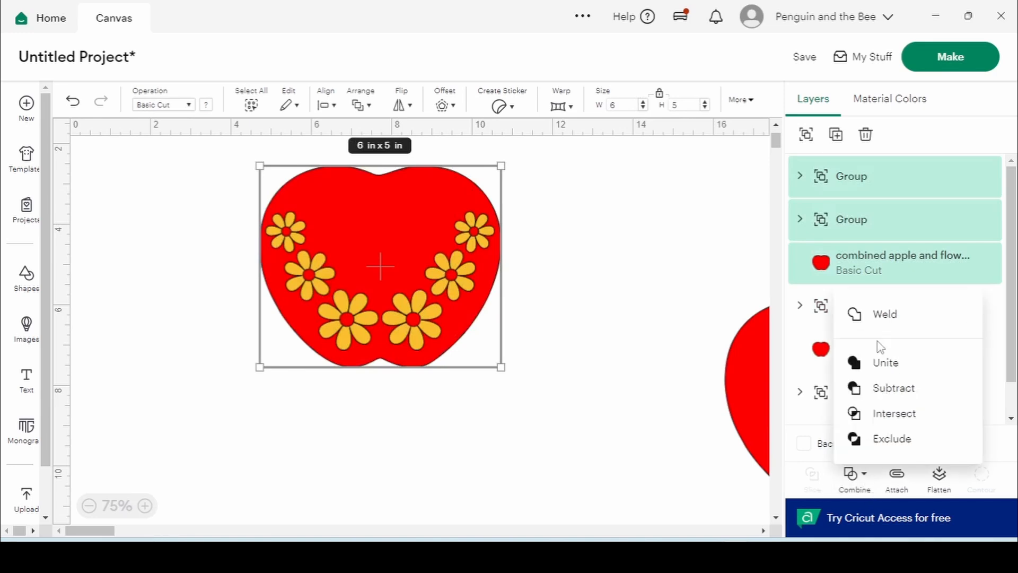
left_click(893, 393)
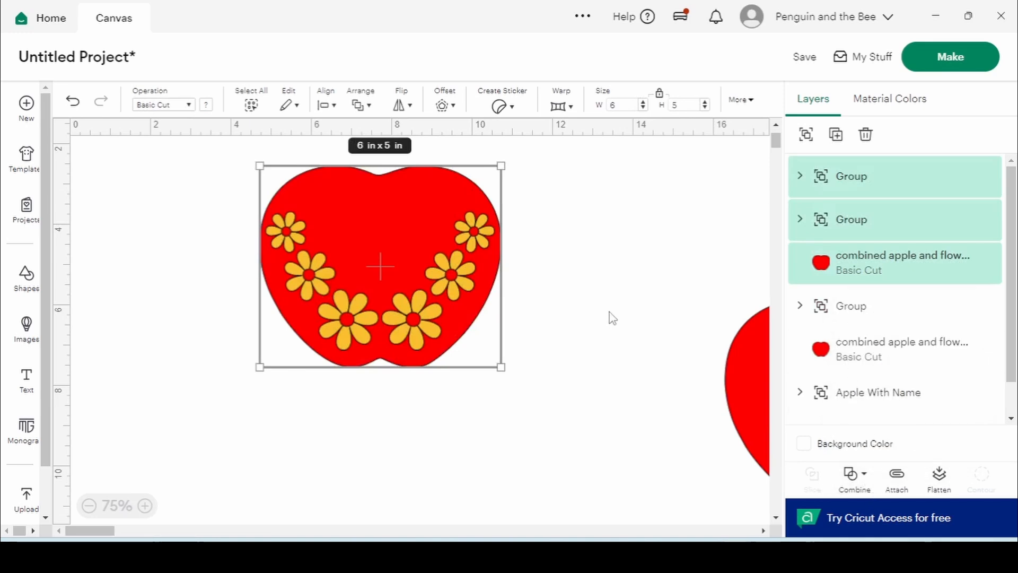
left_click(612, 313)
left_click_drag(370, 235, 396, 241)
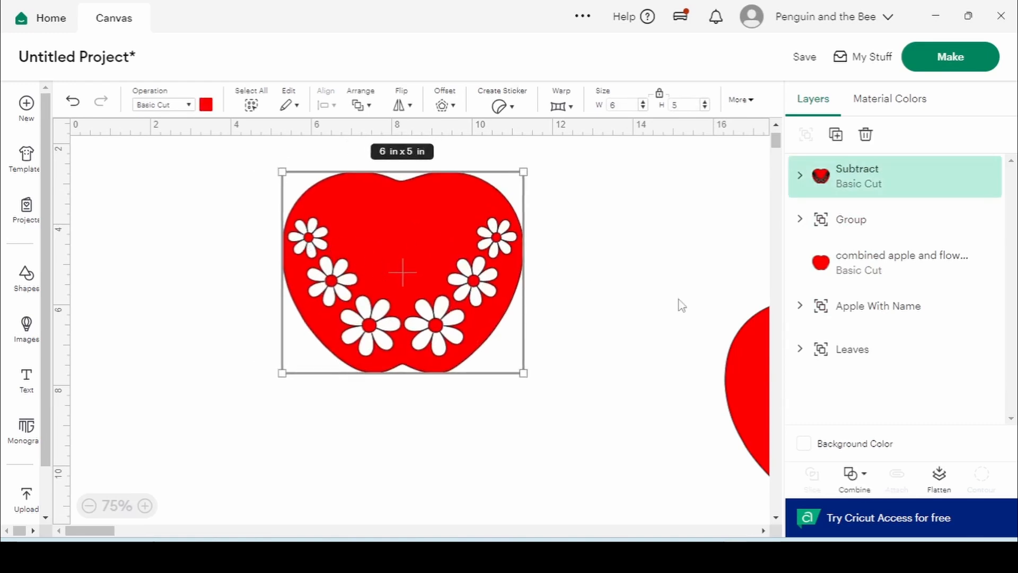
Bring the apple copy to the canvas centre and ungroup its daisy trio
left_click_drag(457, 236, 264, 222)
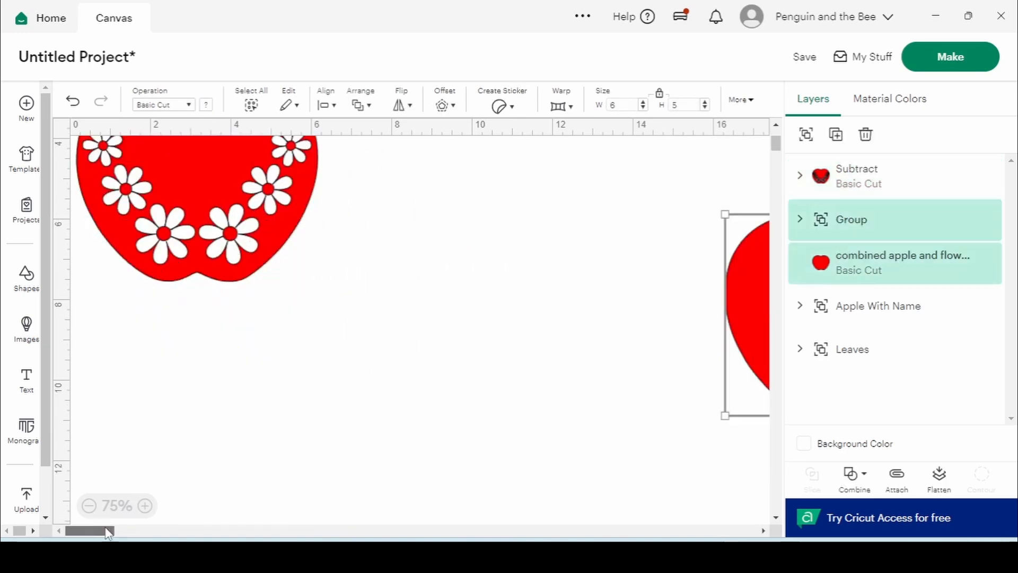
left_click_drag(756, 291, 393, 289)
left_click(664, 281)
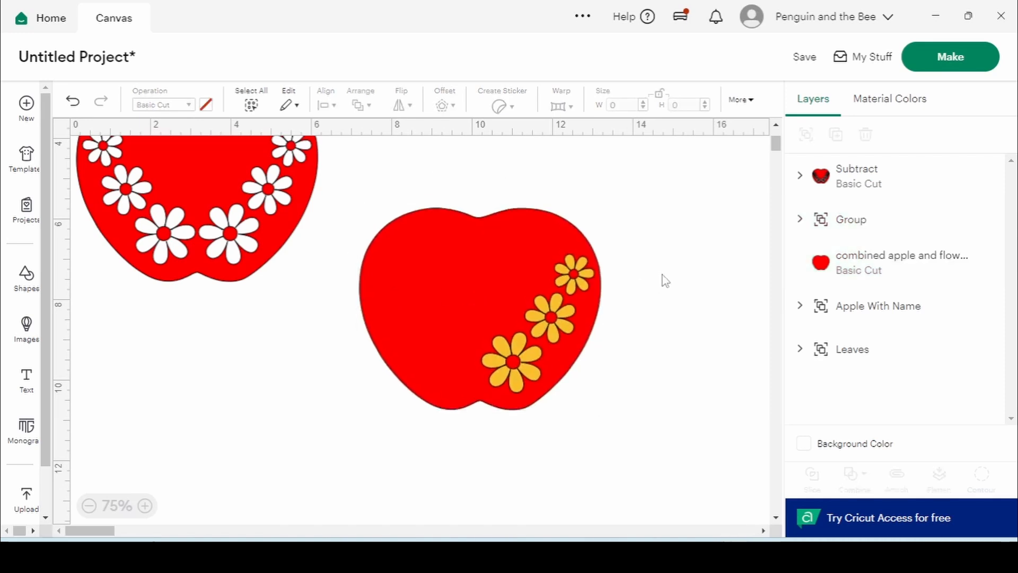
left_click(535, 373)
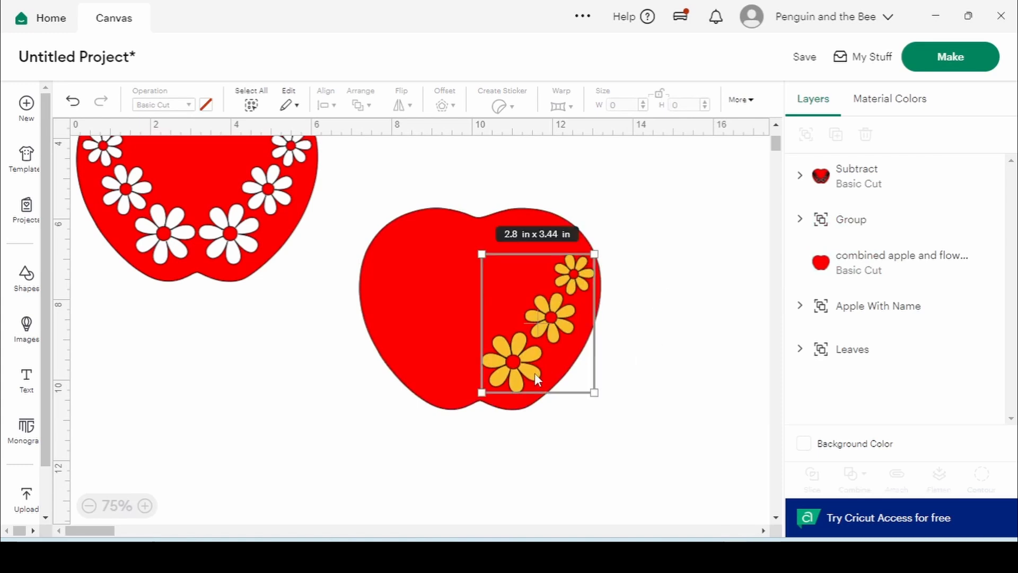
left_click(805, 134)
left_click(722, 222)
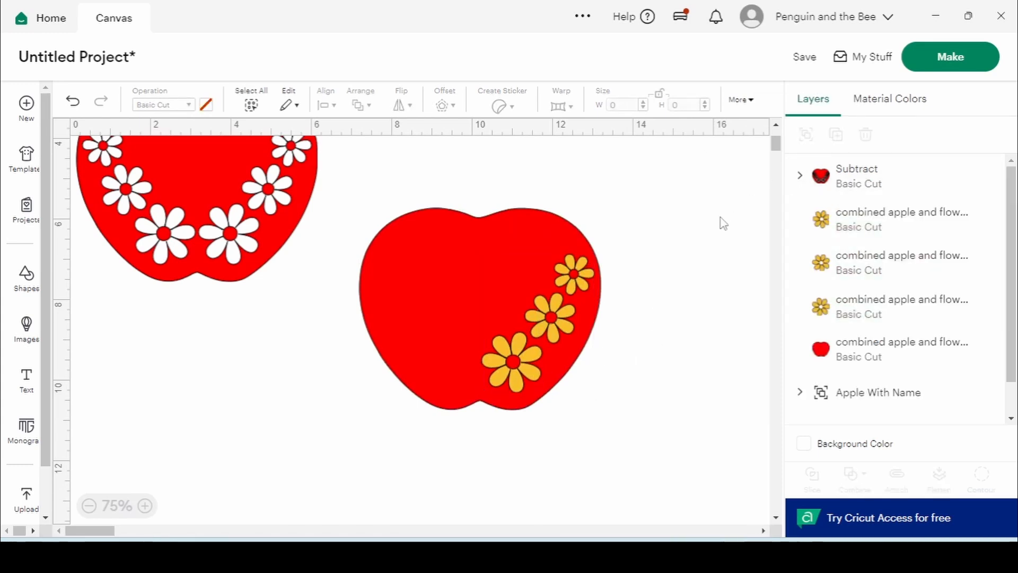
Slice the lowest daisy out of the apple and move its yellow and red pieces aside
left_click(528, 378)
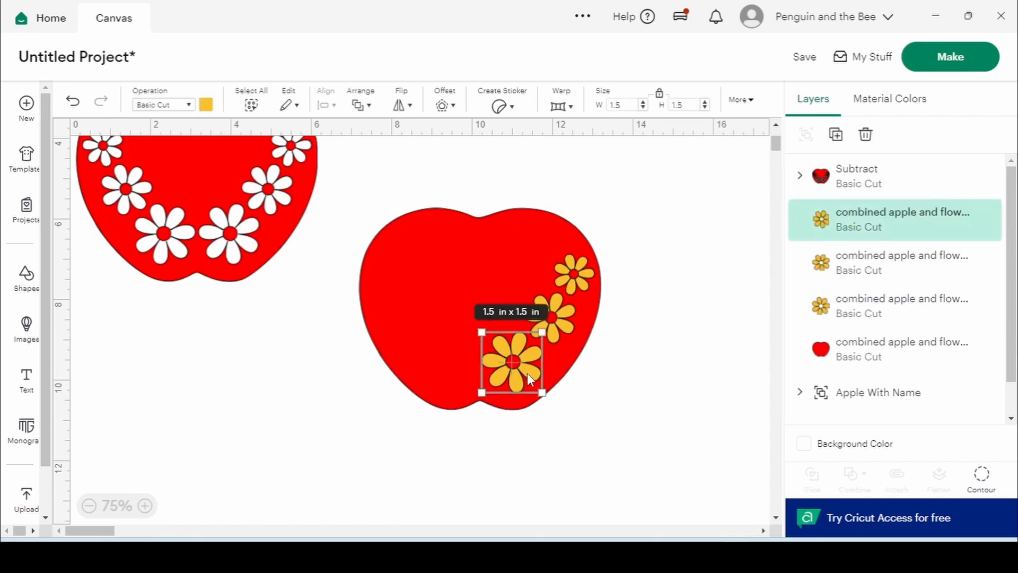
left_click(443, 312, "shift")
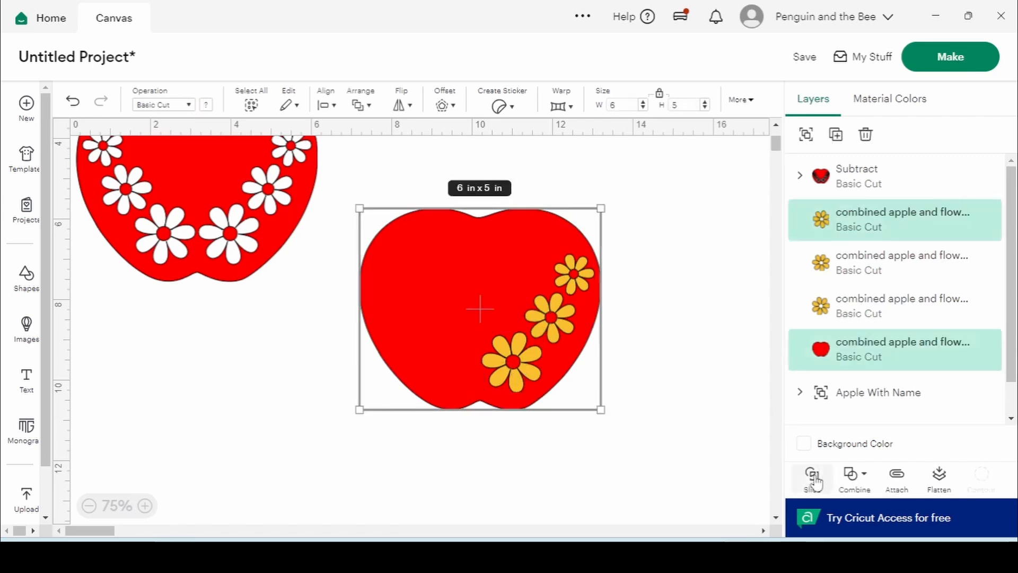
left_click(813, 477)
left_click(723, 392)
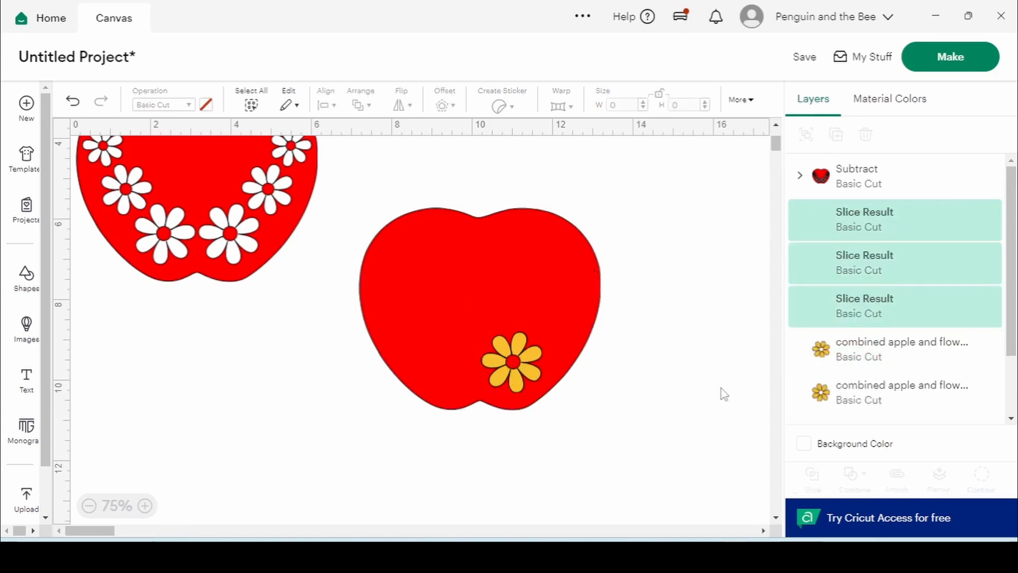
left_click(534, 360)
left_click_drag(533, 361, 276, 373)
left_click_drag(509, 372, 275, 437)
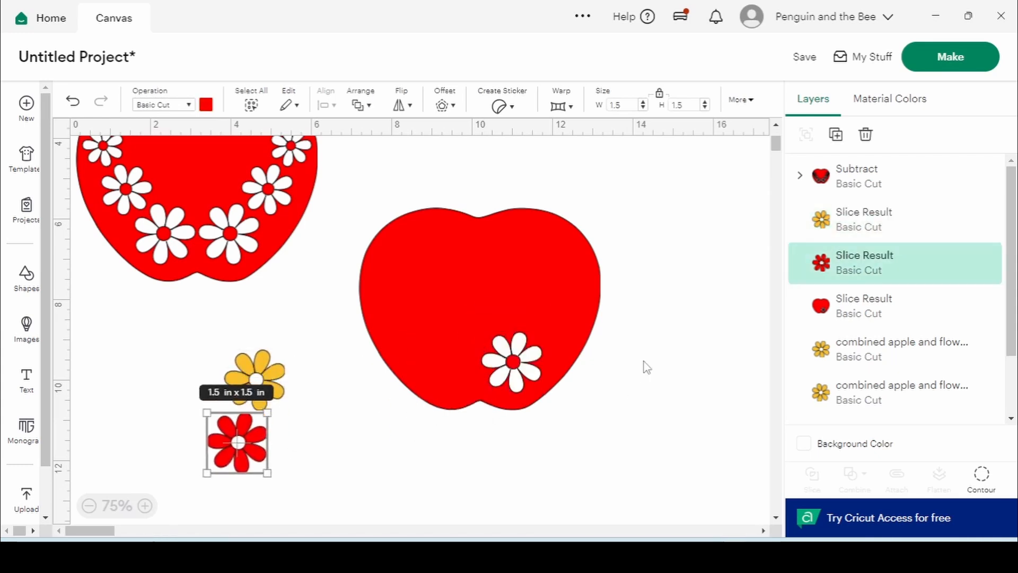
Slice the next daisy out of the apple and move its leftover pieces off
left_click(840, 355)
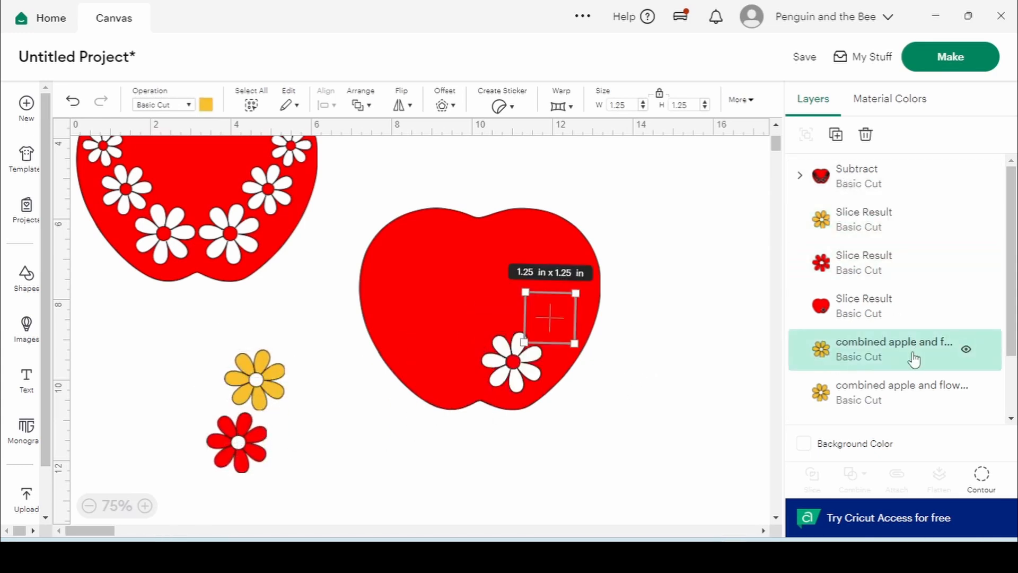
left_click(446, 260, "shift")
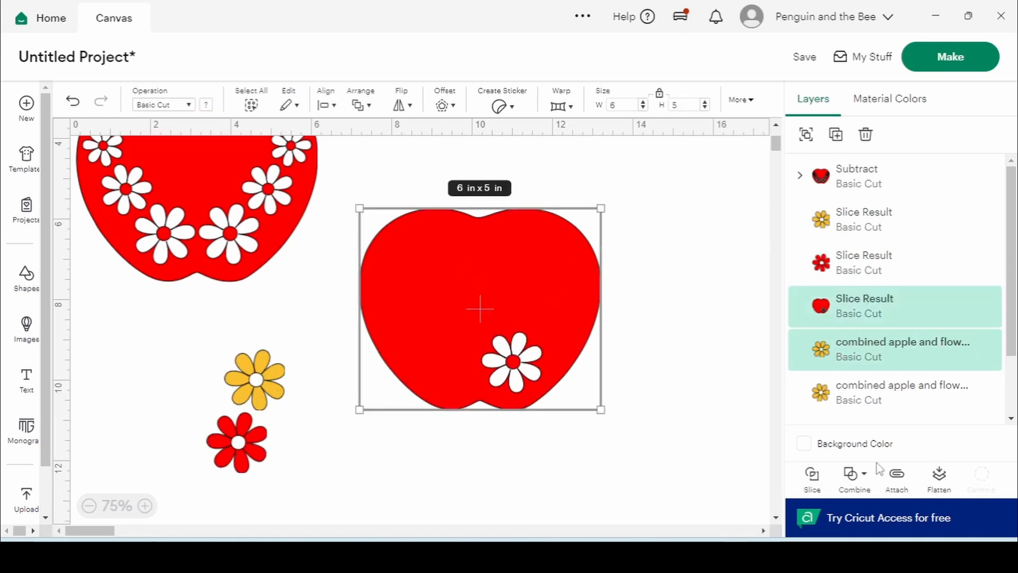
left_click(811, 476)
left_click_drag(564, 313, 357, 450)
left_click_drag(567, 316, 187, 392)
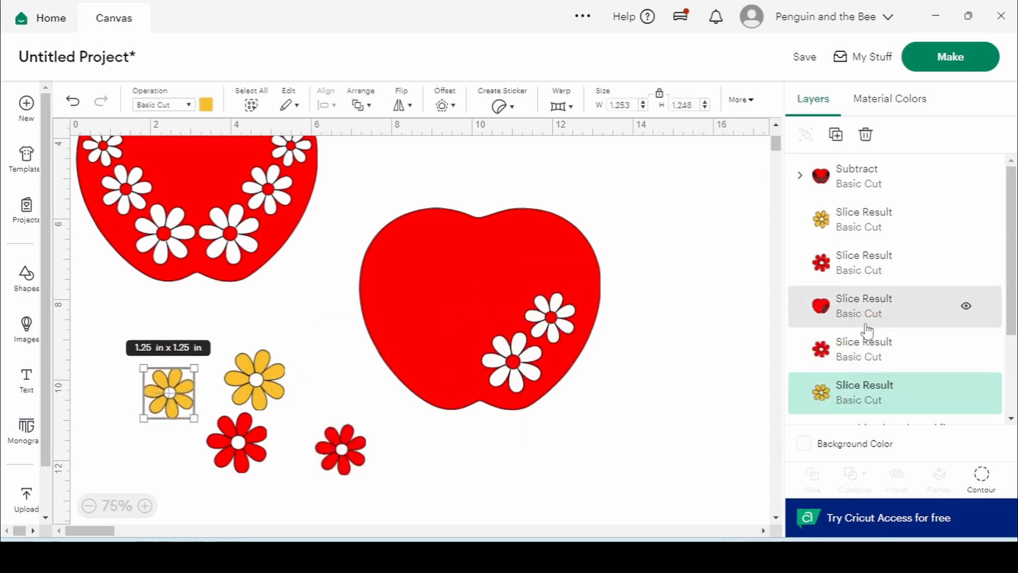
Slice the last daisy out, move its pieces to the right, and reposition the apple
scroll(882, 329, "down", 2)
left_click(884, 358)
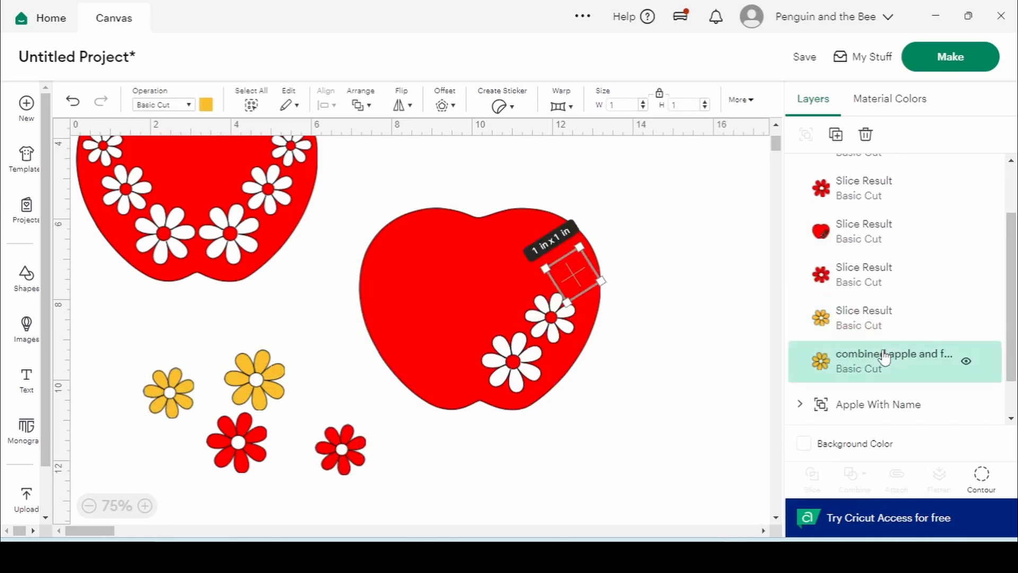
left_click(459, 300, "shift")
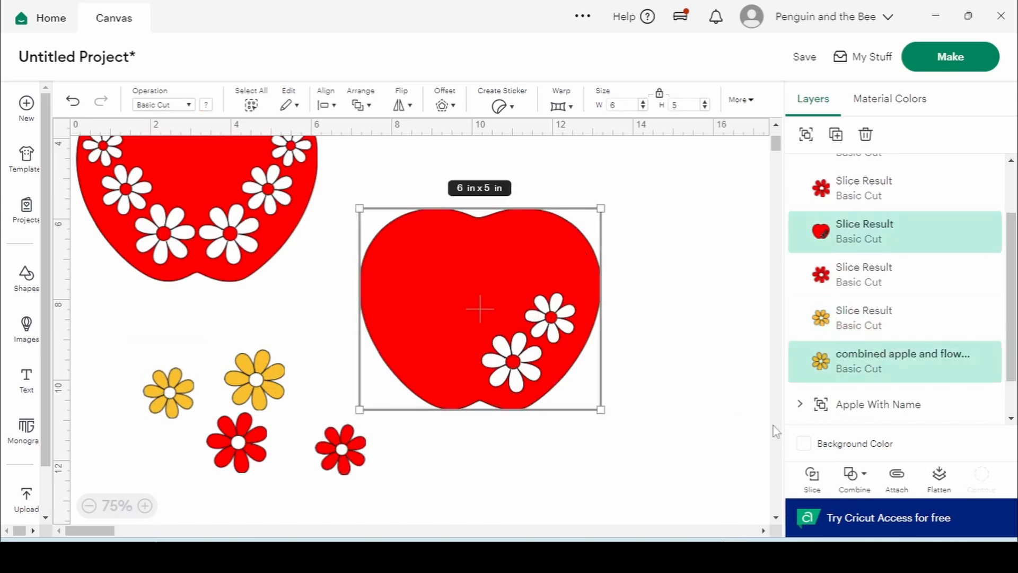
left_click(812, 474)
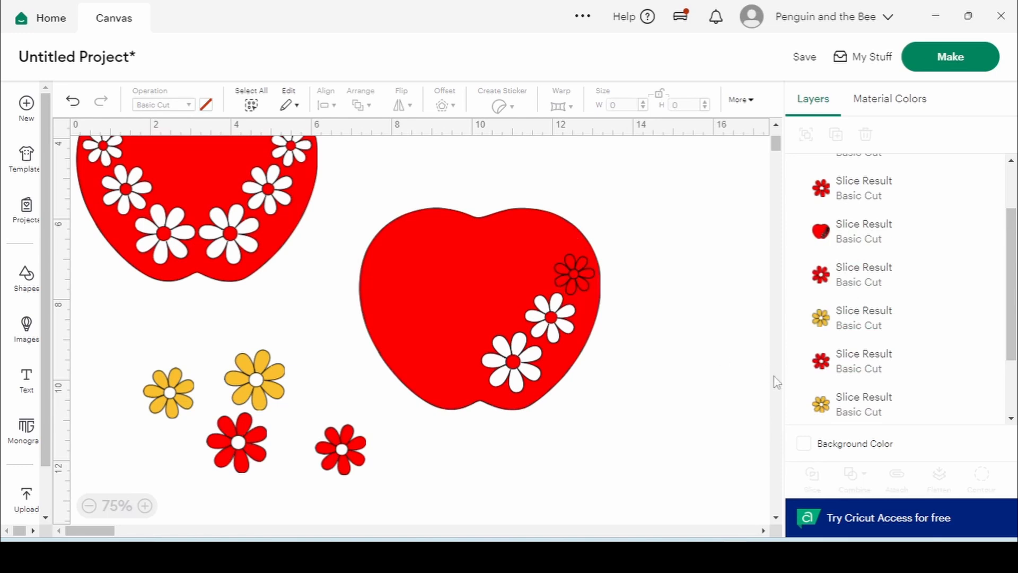
left_click_drag(581, 271, 547, 268)
left_click_drag(582, 237, 717, 320)
left_click_drag(470, 282, 492, 276)
left_click(369, 439)
left_click_drag(441, 299, 457, 274)
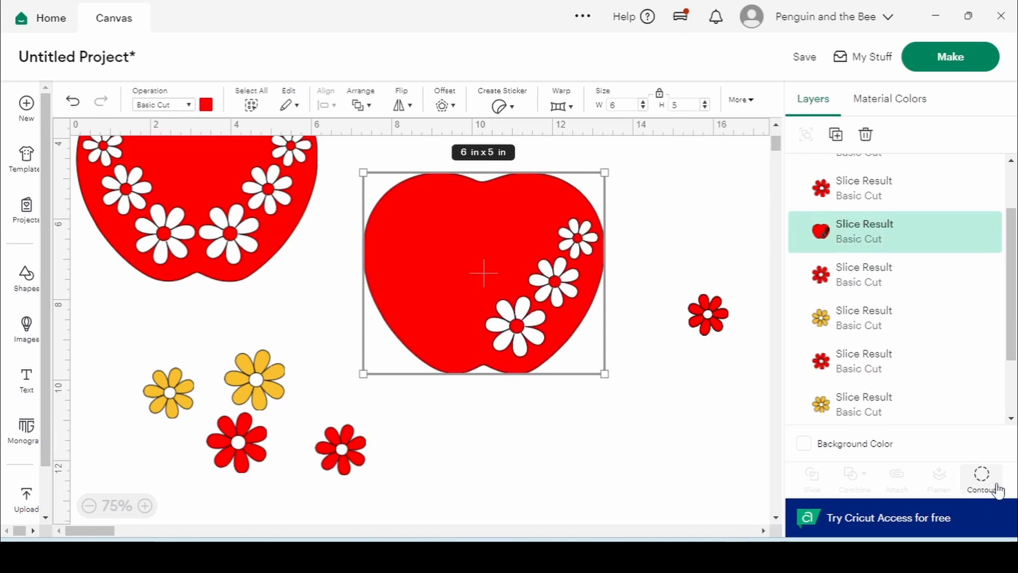
Gather the five leftover flower pieces together and delete them
left_click(219, 191)
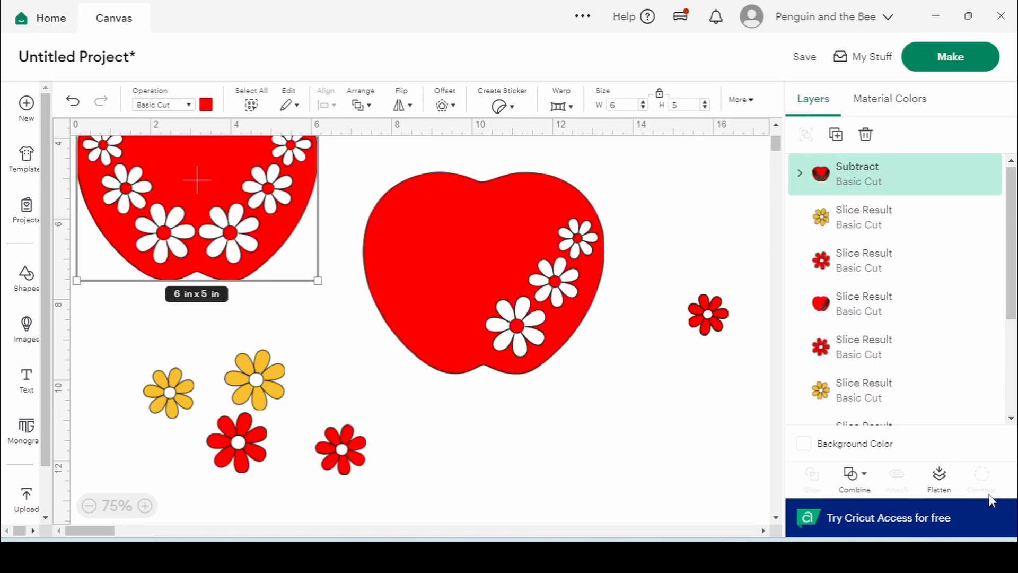
left_click(539, 270)
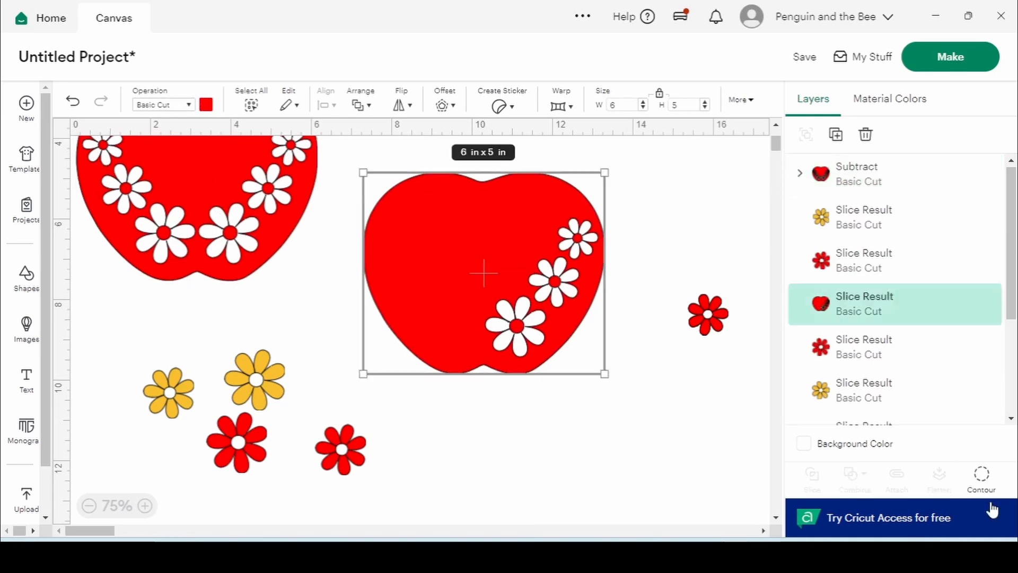
left_click(708, 314)
left_click_drag(707, 314, 182, 377)
left_click_drag(74, 491, 401, 301)
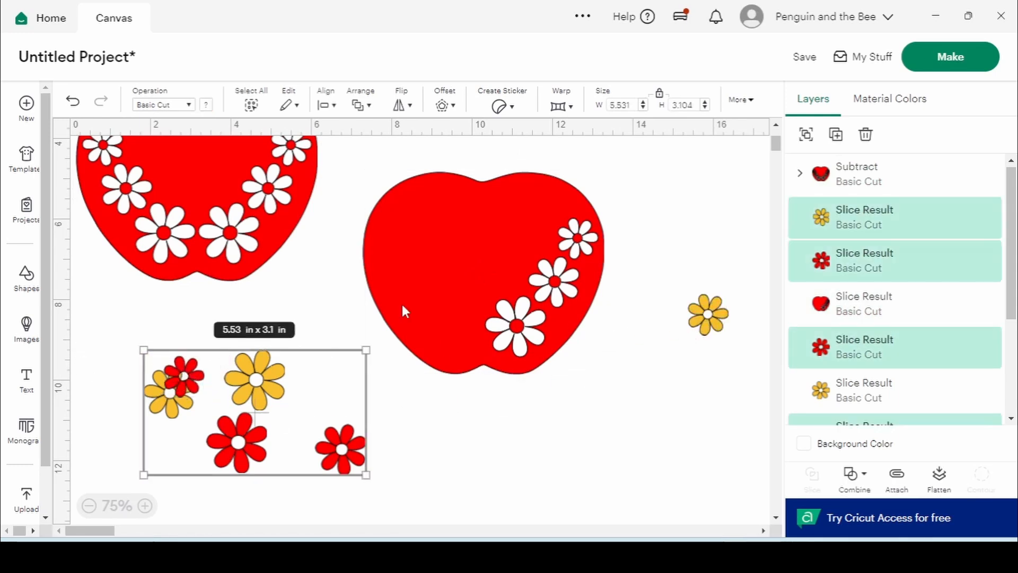
key("Delete")
Set one yellow flower aside and duplicate the diagonal-daisy apple, arranging both copies
left_click_drag(708, 314, 102, 451)
left_click(379, 352)
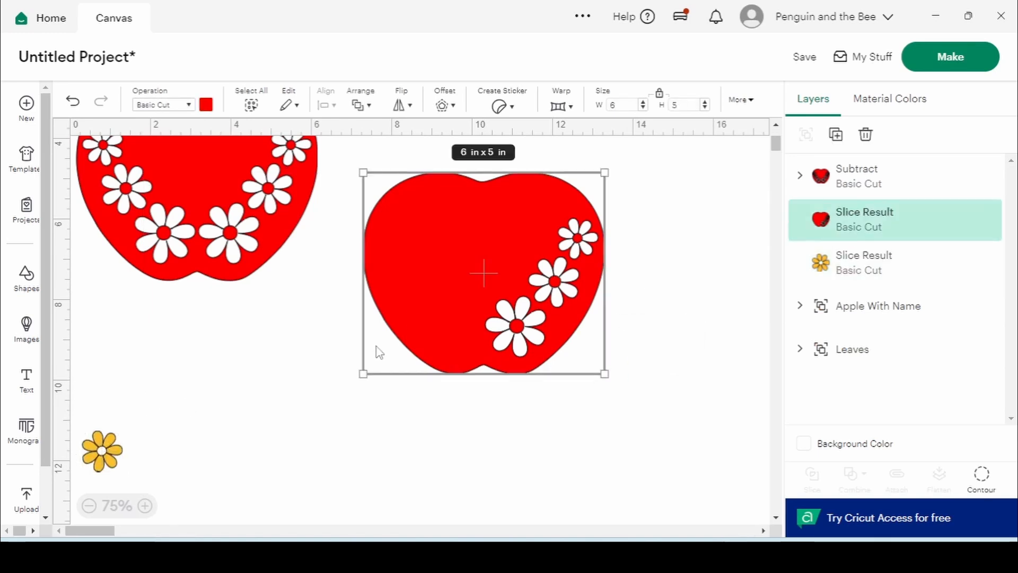
left_click_drag(376, 346, 347, 323)
left_click_drag(477, 219, 657, 370)
left_click_drag(443, 245, 171, 395)
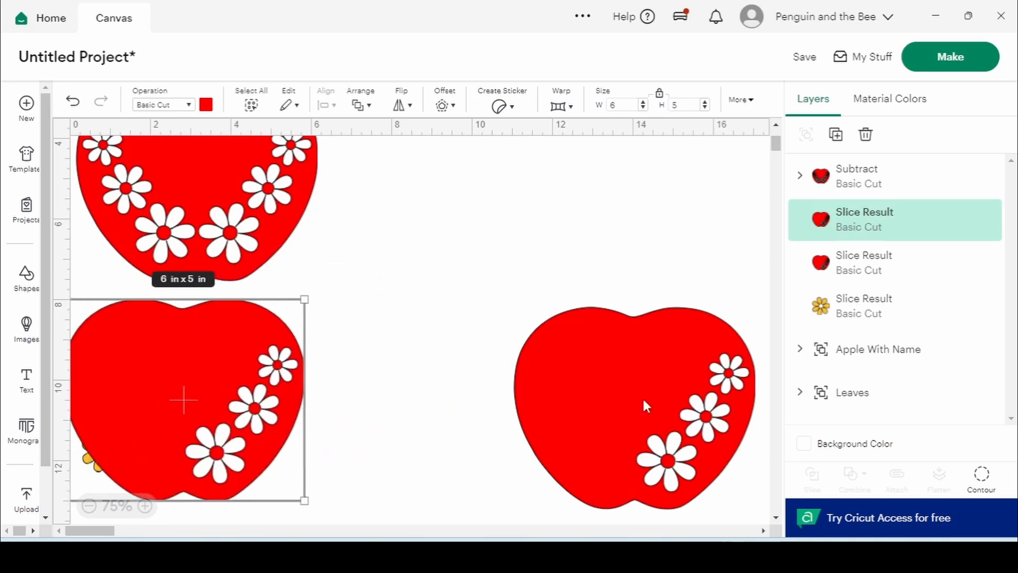
left_click_drag(645, 405, 488, 241)
Contour one apple copy down to its three flower-centre dots and move them right
left_click(981, 473)
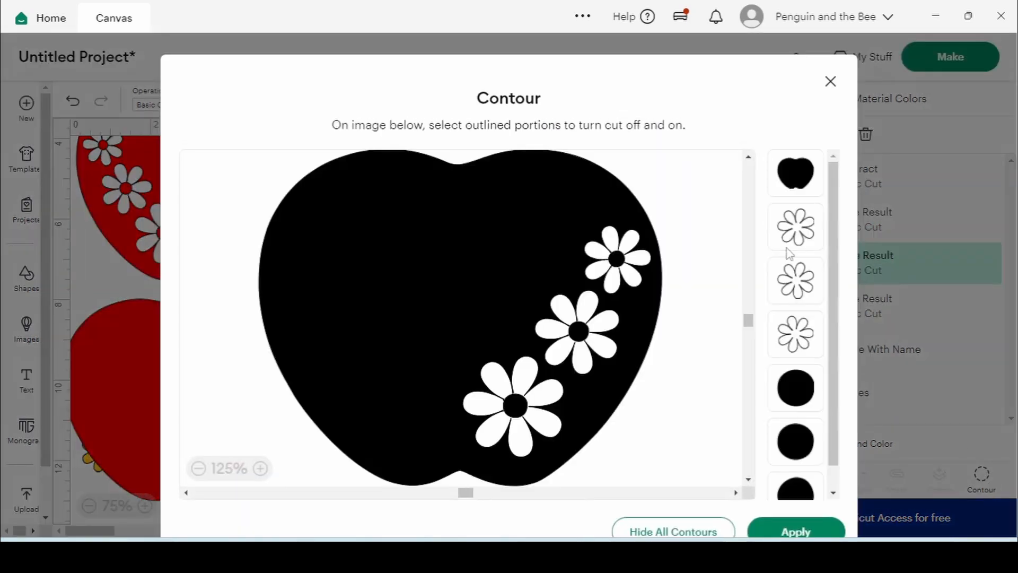
left_click(791, 188)
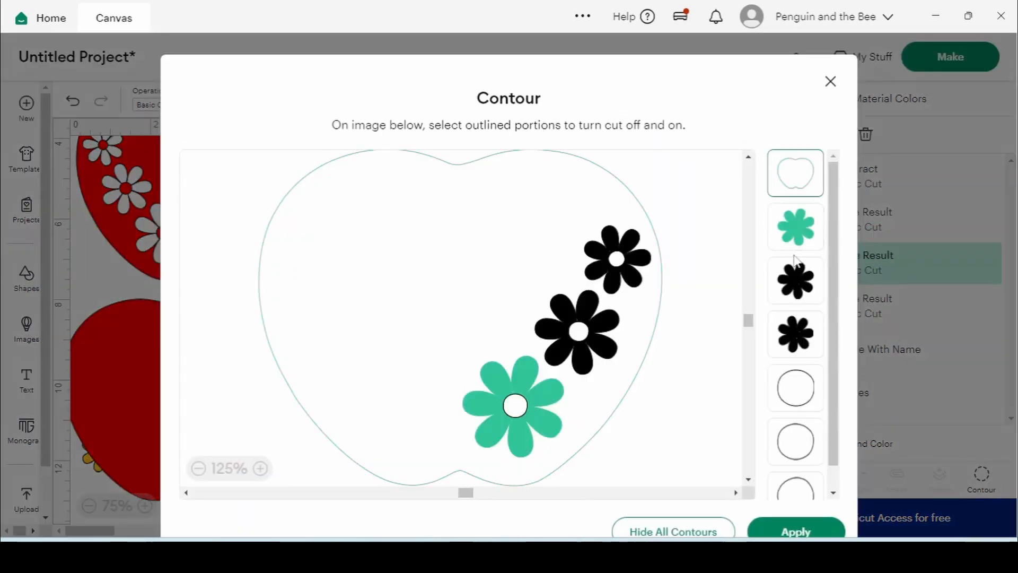
left_click(795, 245)
left_click(795, 280)
left_click(795, 333)
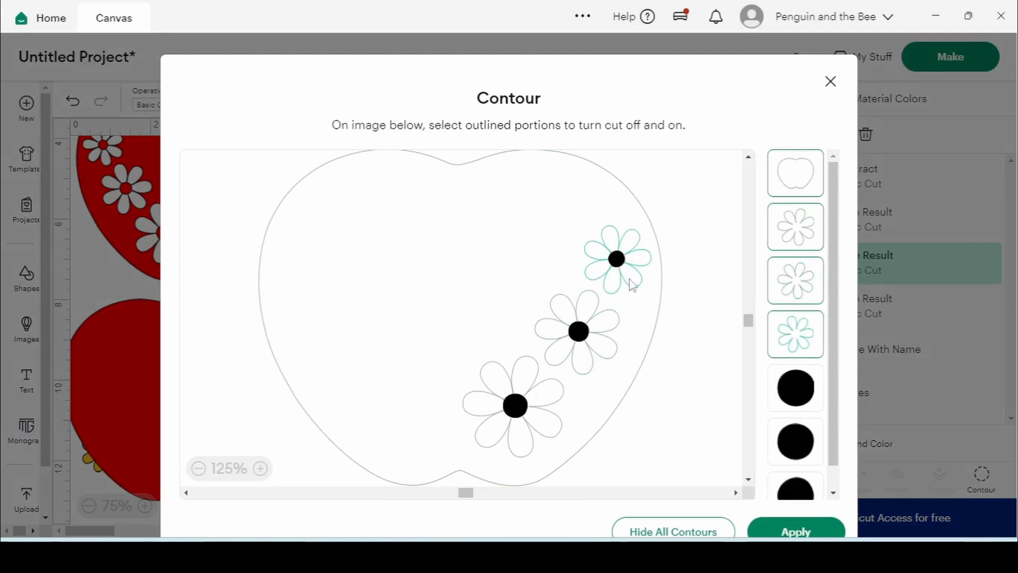
left_click(795, 529)
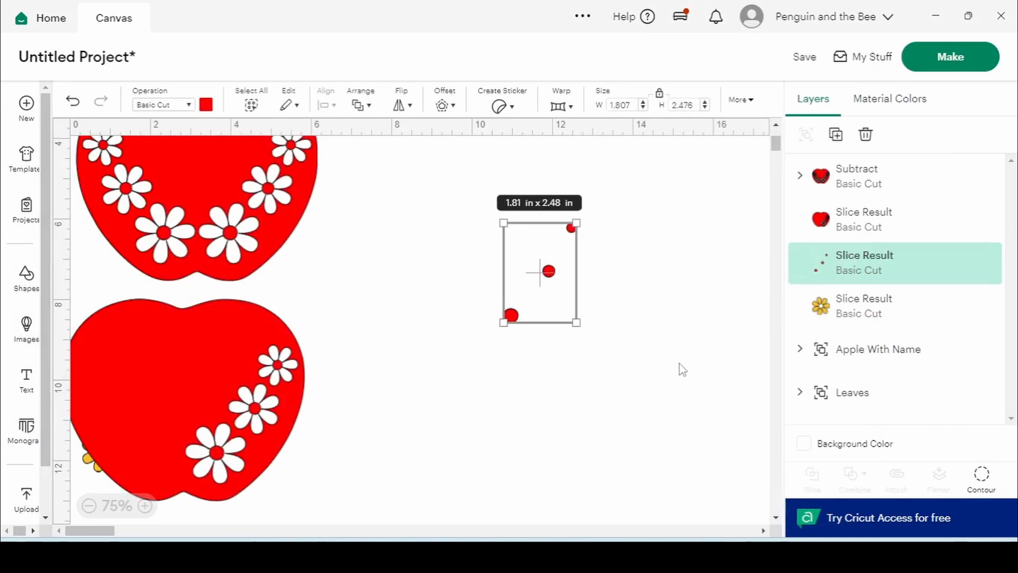
left_click_drag(550, 277, 712, 235)
Turn off the three centre circles in the other apple's contour, leaving whole daisy cutouts
left_click_drag(180, 359, 460, 235)
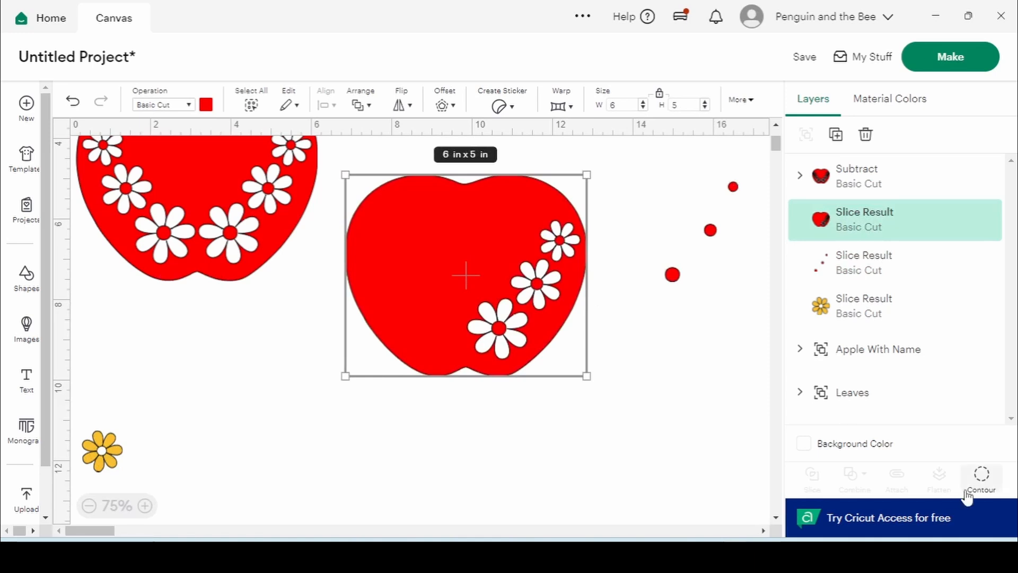
left_click(986, 477)
left_click(795, 386)
left_click(789, 442)
left_click(805, 489)
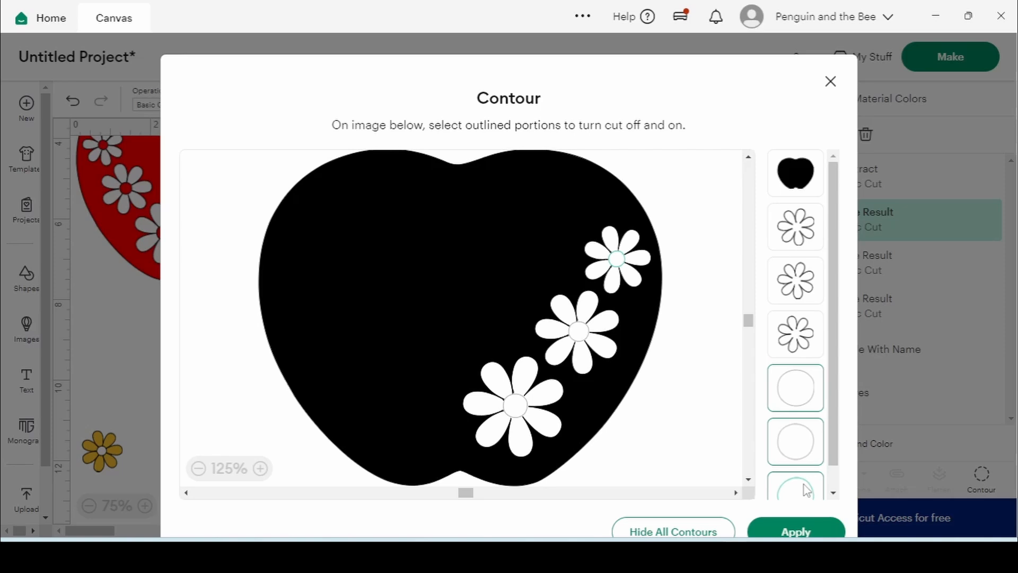
left_click(795, 530)
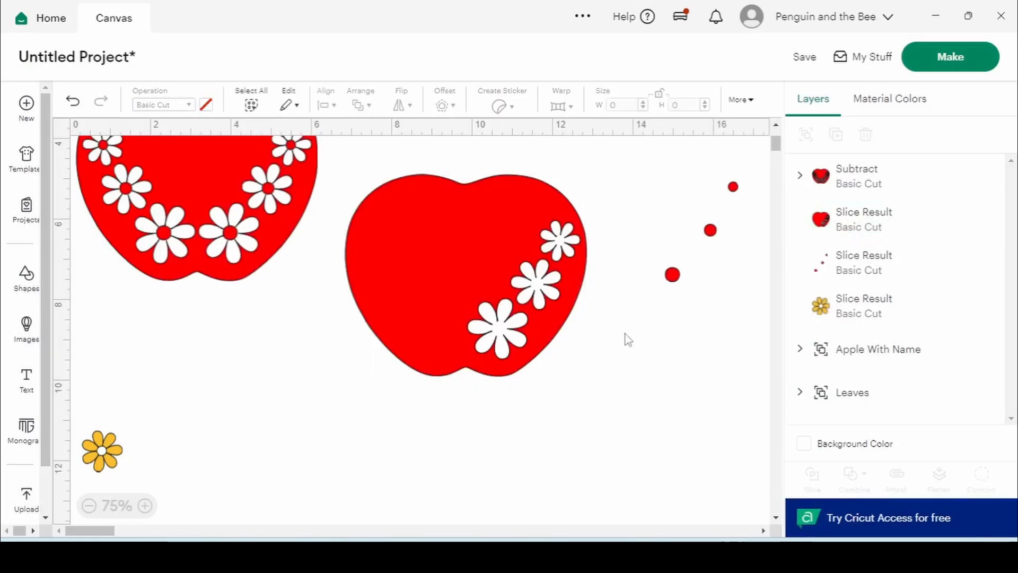
Colour the three flower-centre dots golden yellow
left_click(671, 276)
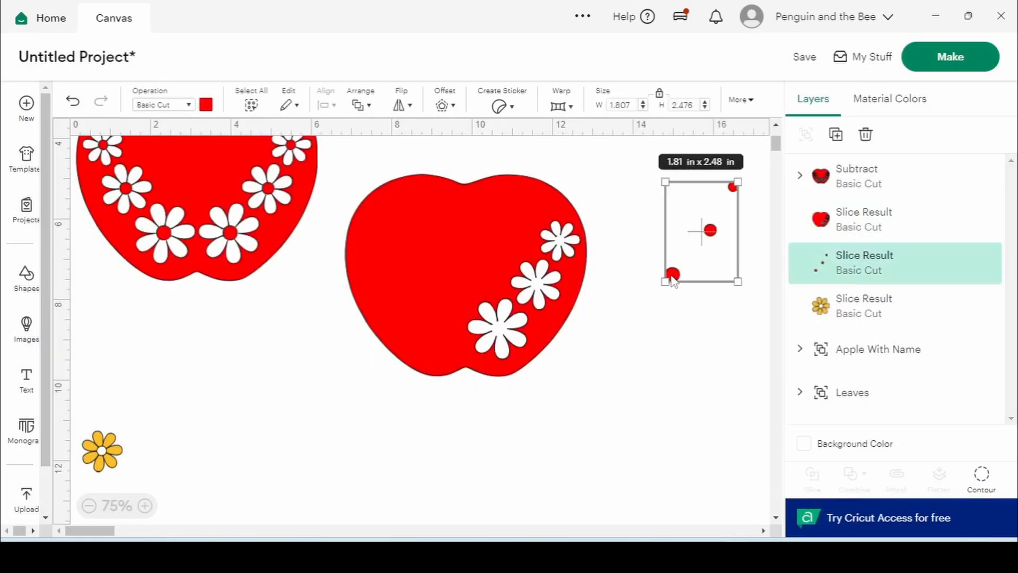
left_click(206, 105)
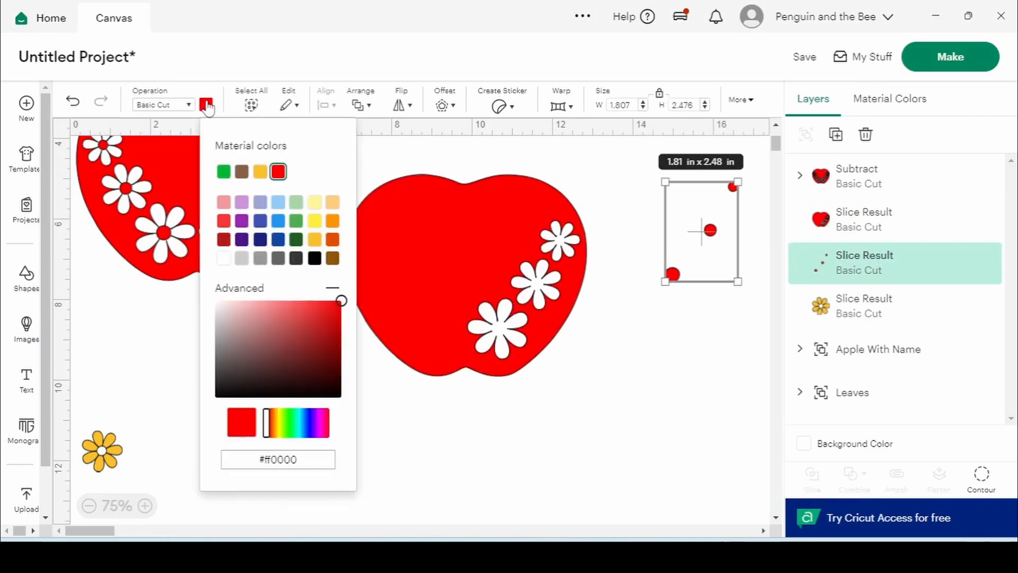
left_click(315, 240)
left_click(653, 283)
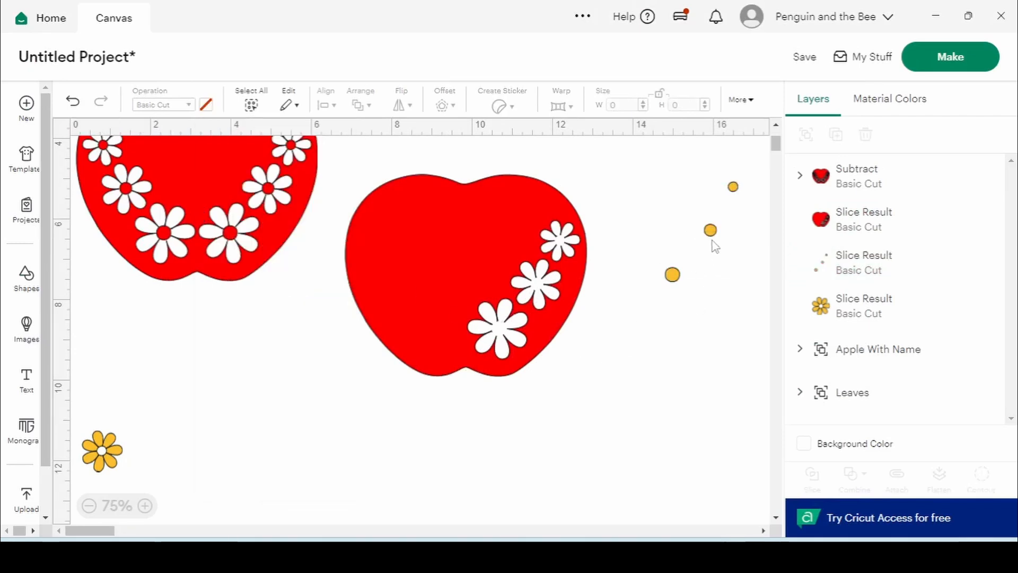
Set the yellow dots into the diagonal apple's daisy cutouts and bring the bordered apple into view
left_click_drag(711, 244, 538, 293)
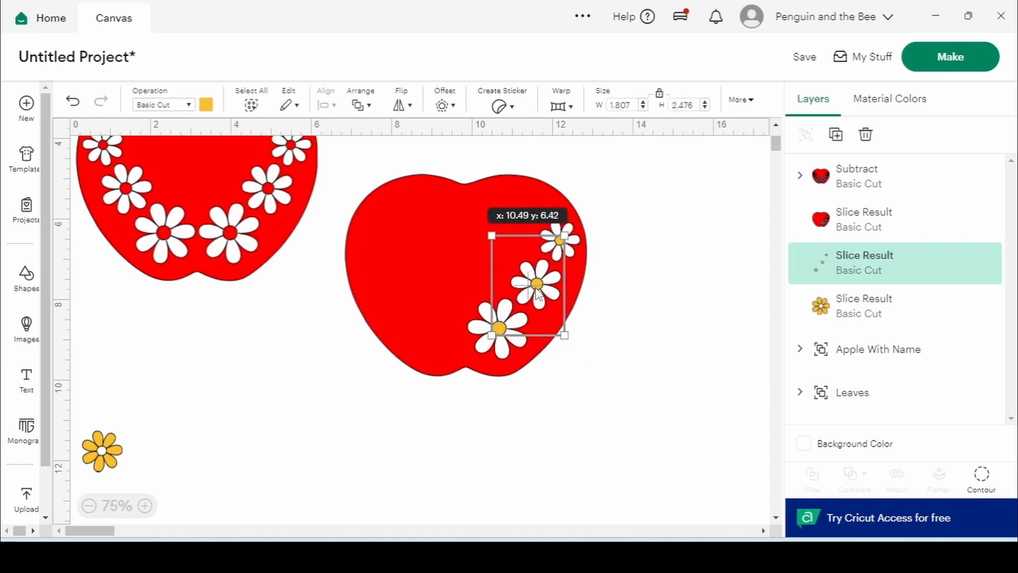
mouse_move(845, 272)
left_mouse_down()
mouse_move(851, 221)
mouse_move(848, 265)
left_mouse_up()
left_click(670, 286)
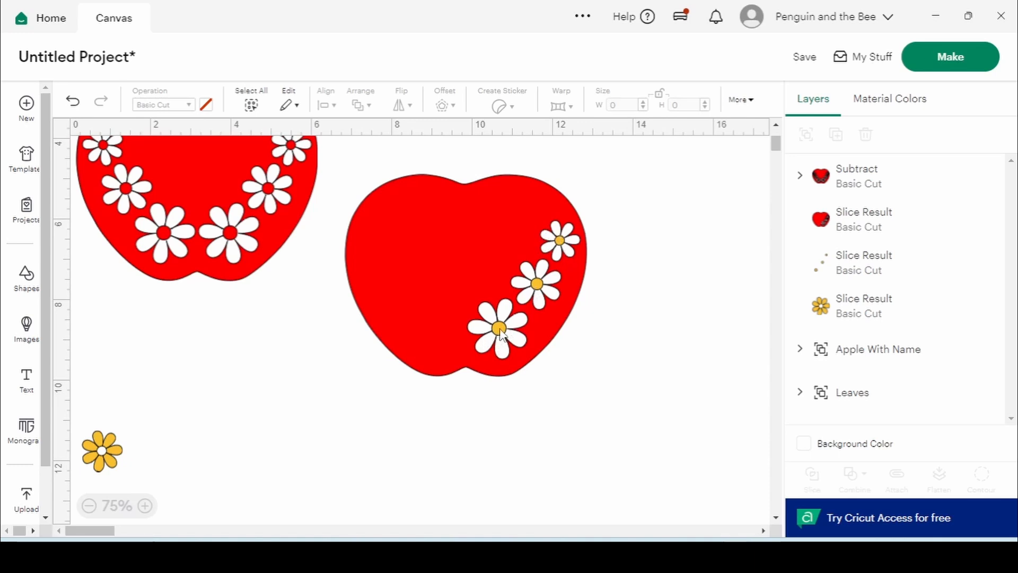
left_click_drag(498, 329, 596, 362)
left_click(723, 326)
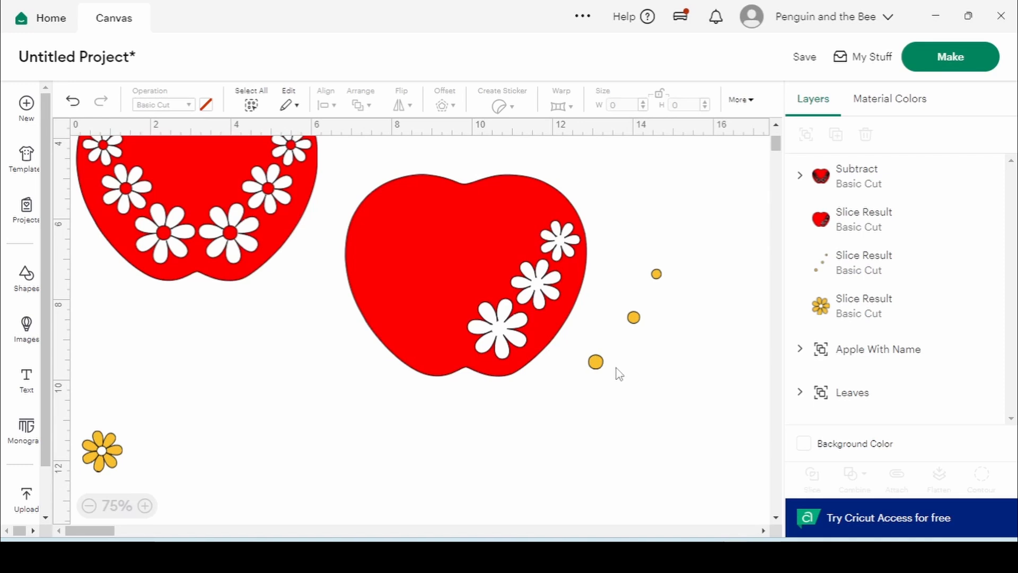
left_click_drag(596, 361, 501, 330)
left_click(670, 352)
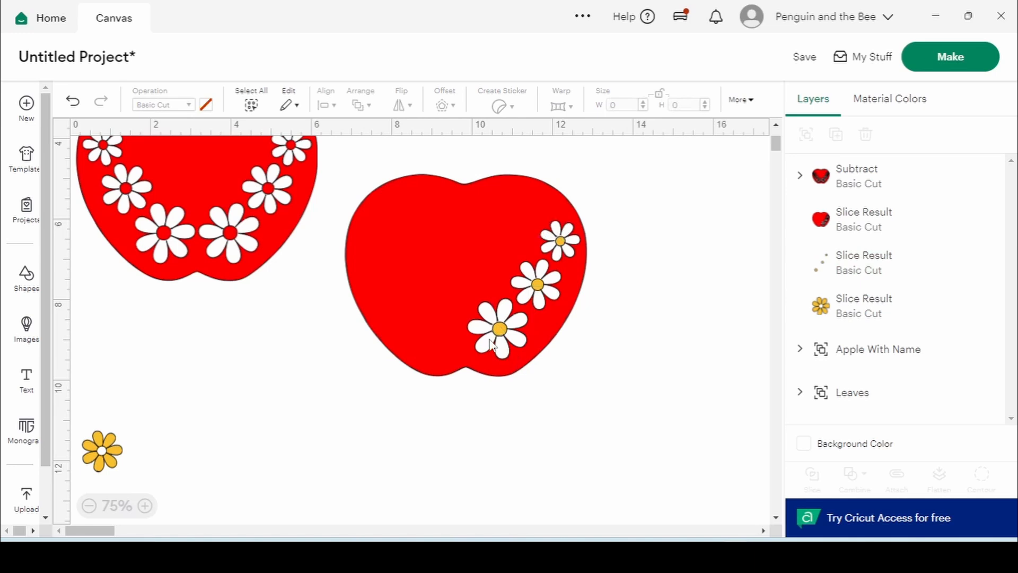
left_click(245, 232)
left_click_drag(245, 232, 264, 342)
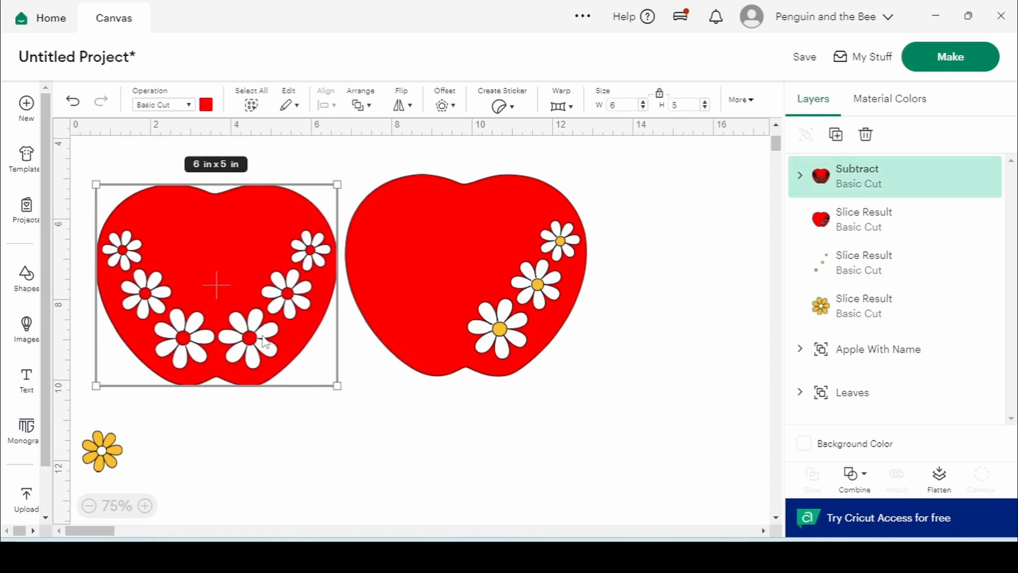